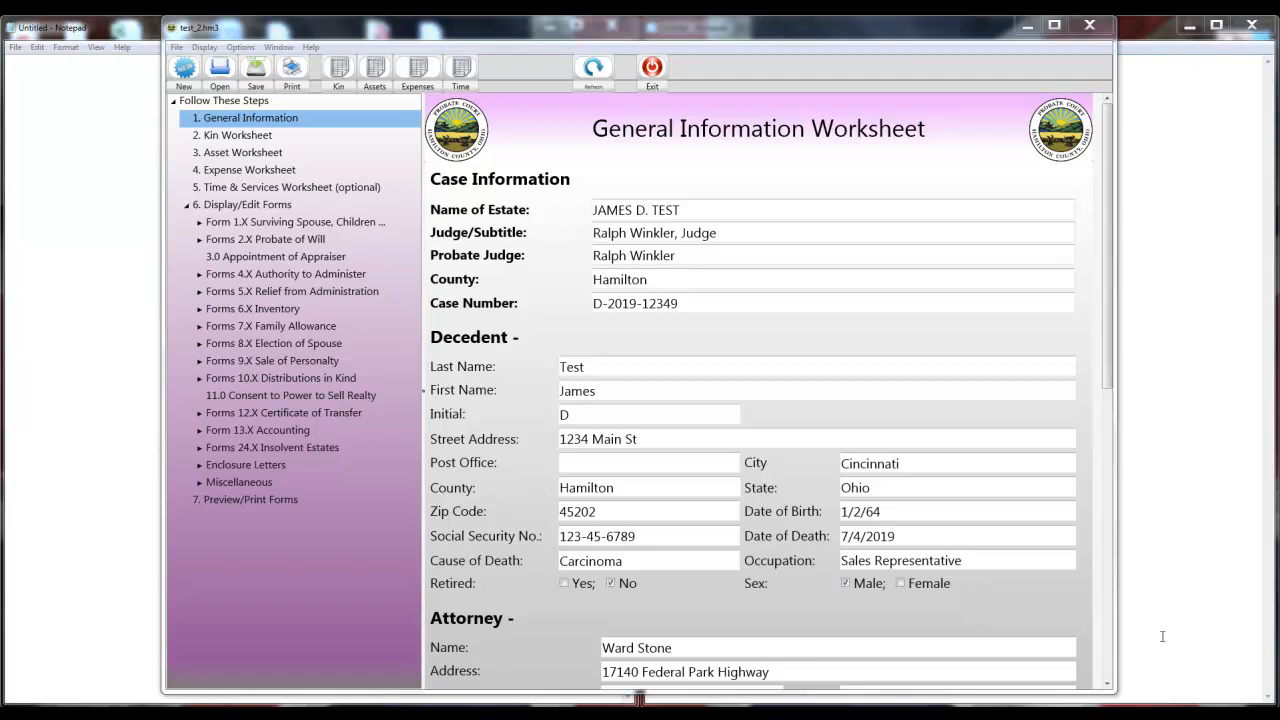
Open the Kin/Beneficiary/Interested Party Worksheet from the Kin toolbar button.
left_click(341, 89)
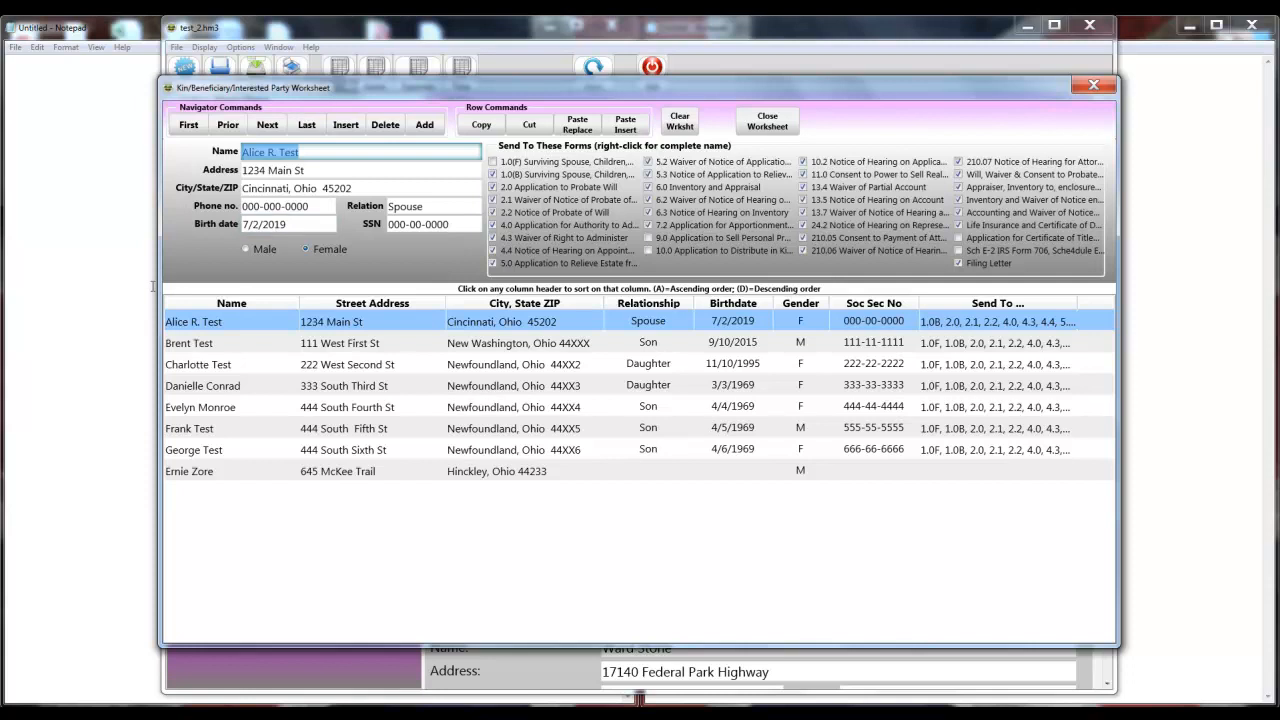
Tick forms 1.0(F), 1.0(B), 2.0, 4.0, 6.0 and 6.2 for the last kin entry, then close the worksheet.
left_click(329, 472)
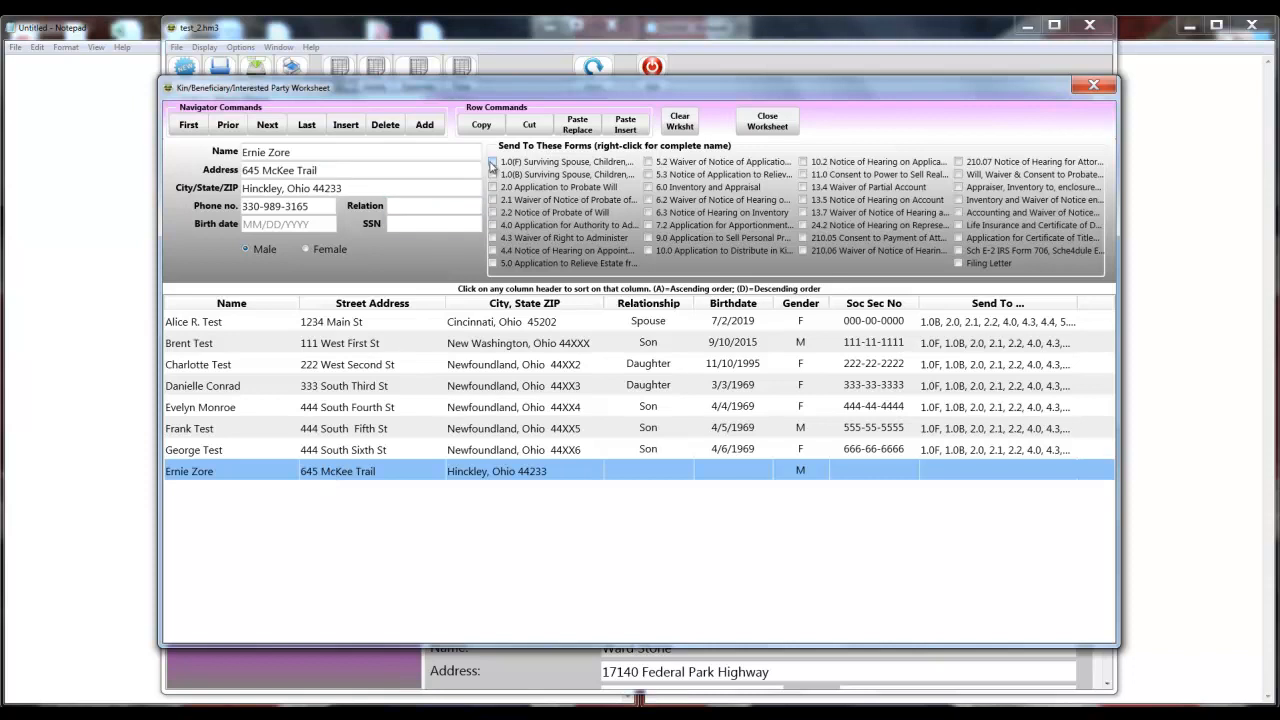
left_click(492, 162)
left_click(492, 175)
left_click(493, 188)
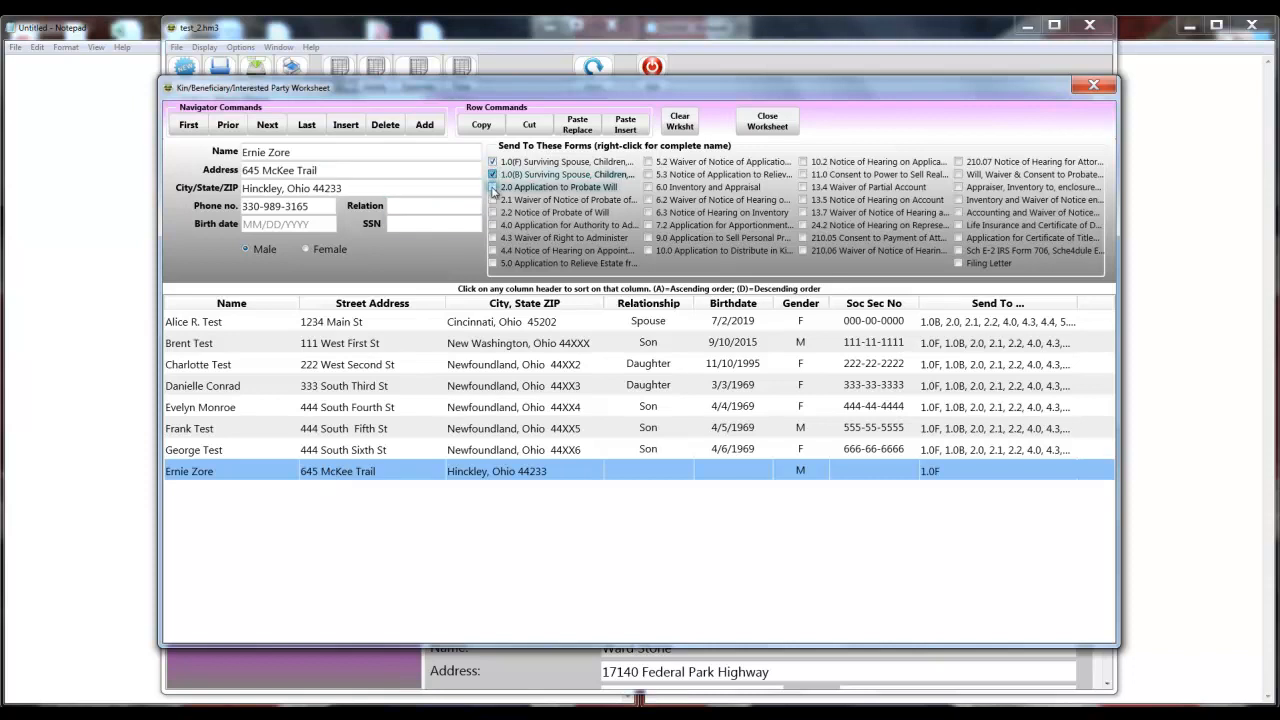
left_click(492, 188)
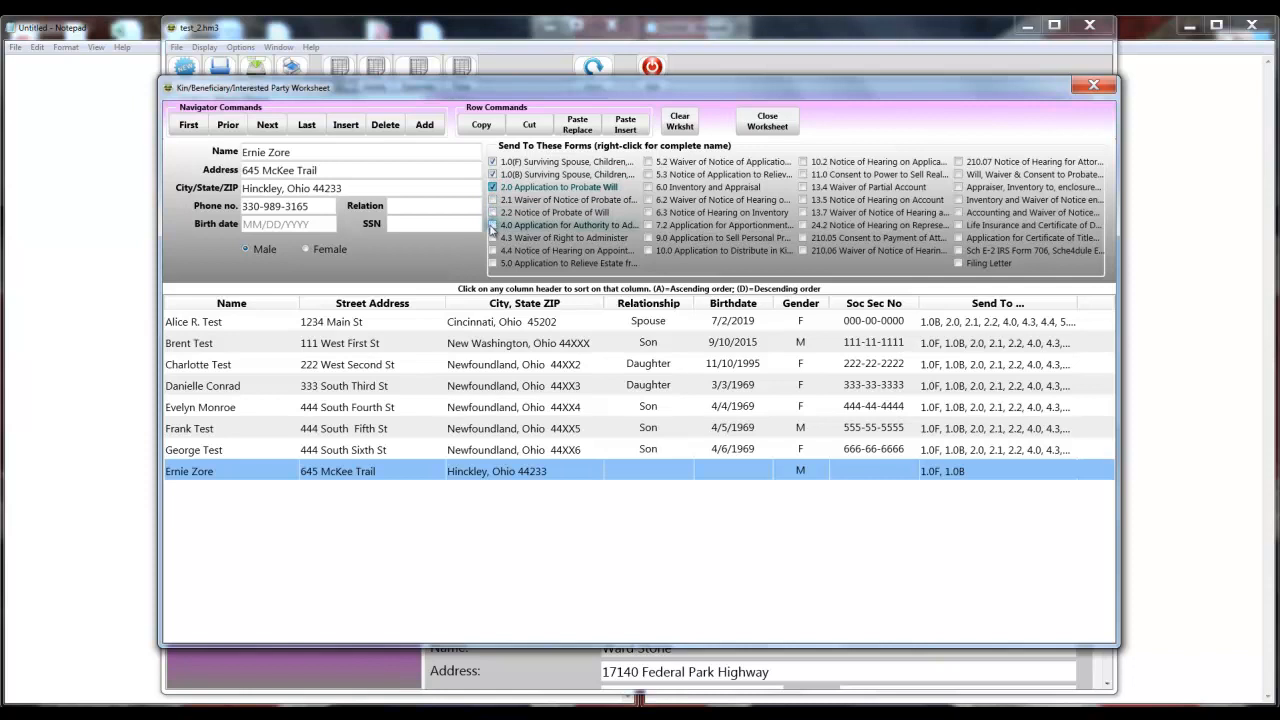
left_click(492, 225)
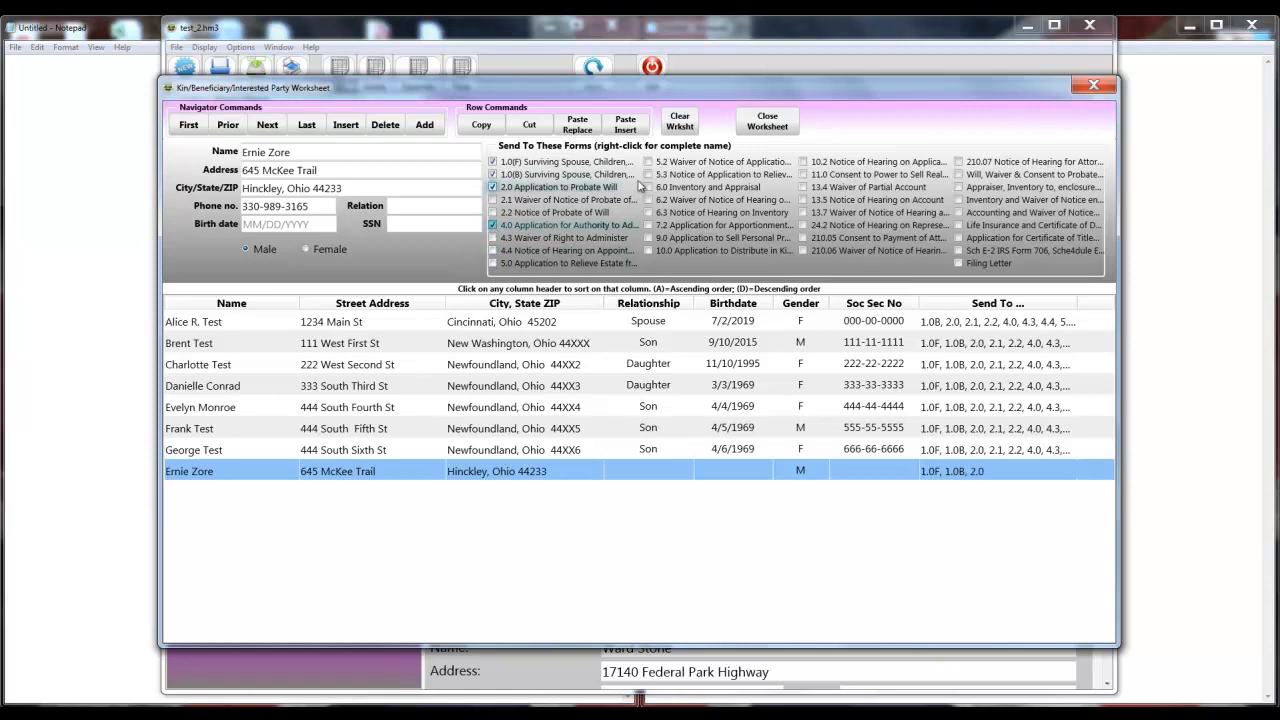
left_click(649, 188)
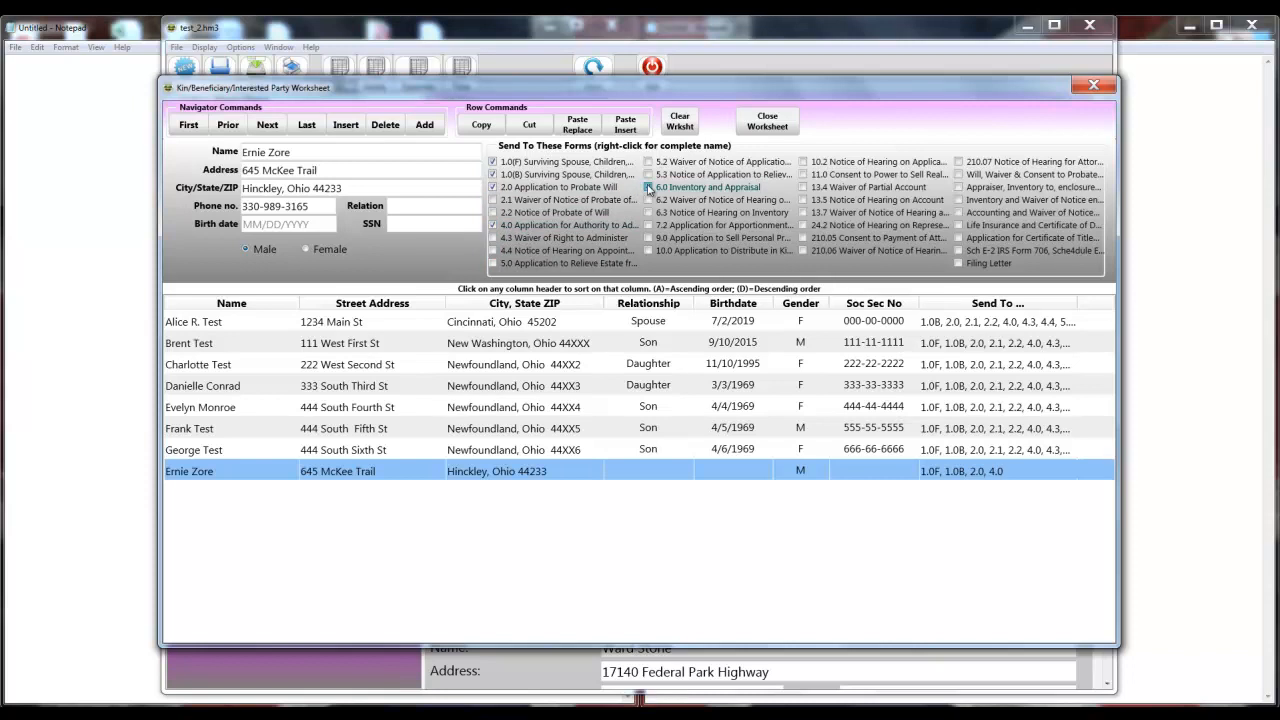
left_click(648, 200)
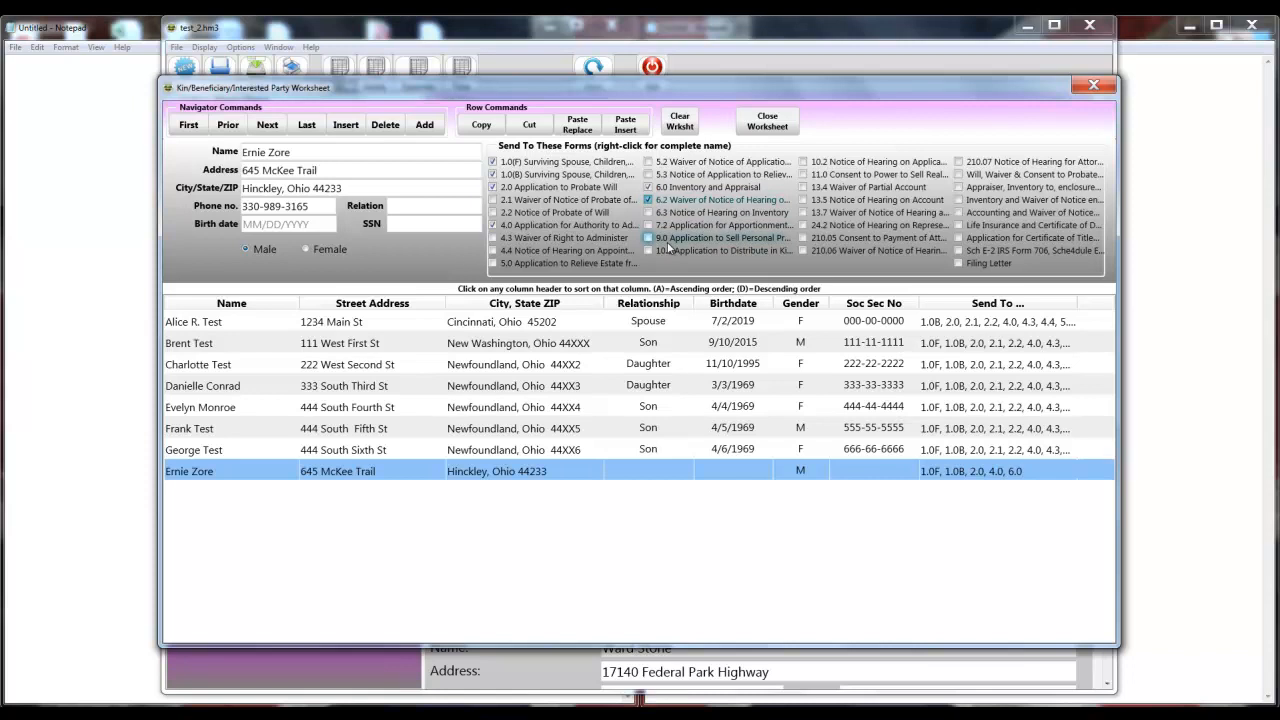
left_click(763, 122)
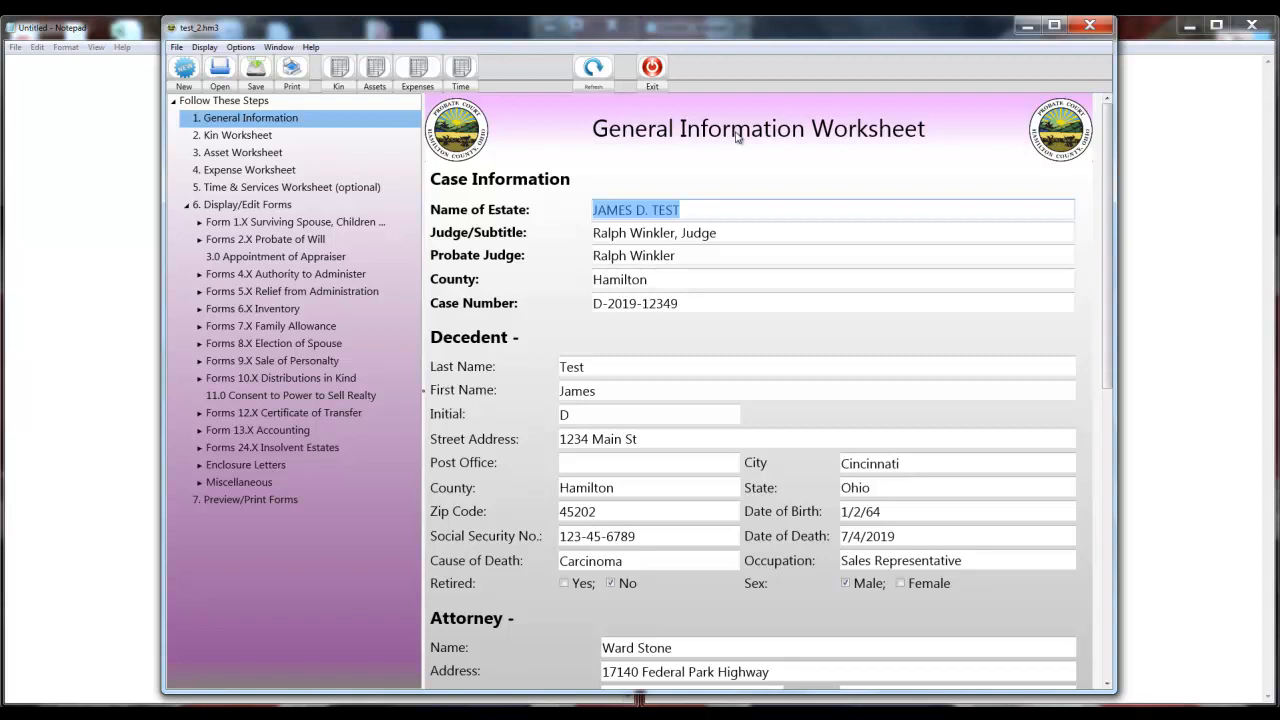
Open the Asset worksheet and review the real property asset's Send to Set forms without changes.
left_click(375, 80)
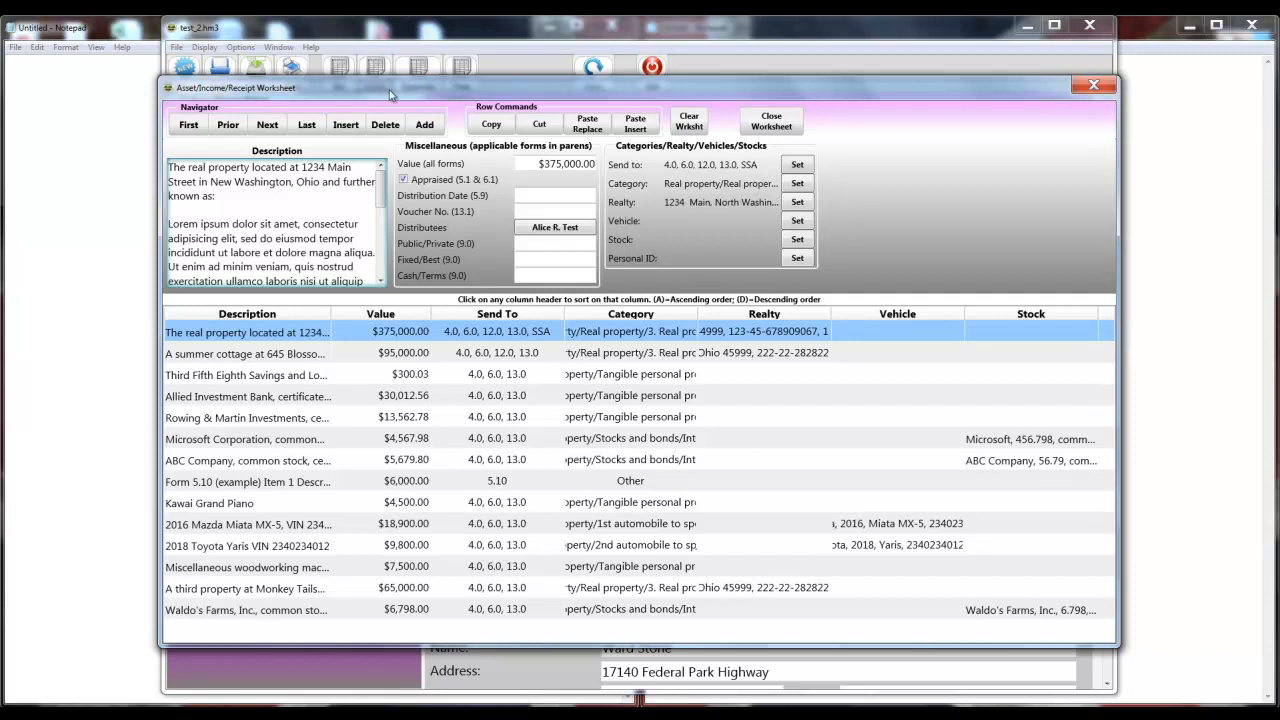
left_click(798, 165)
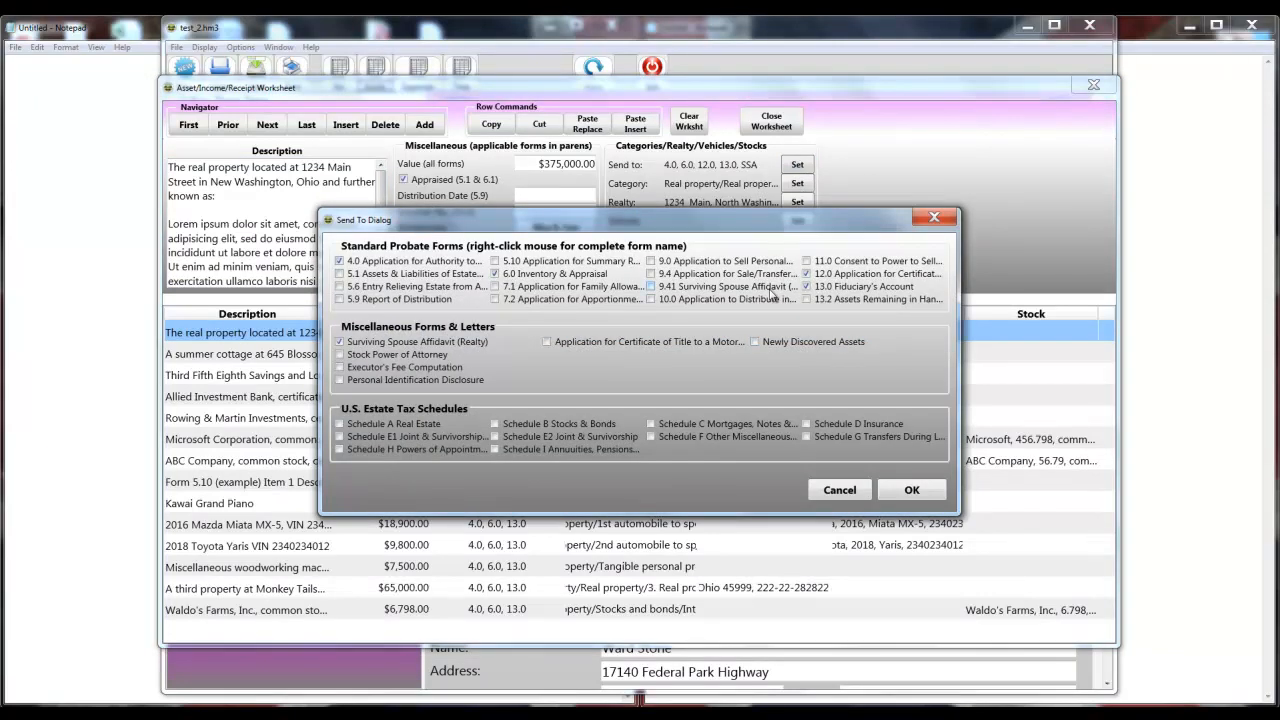
left_click(910, 494)
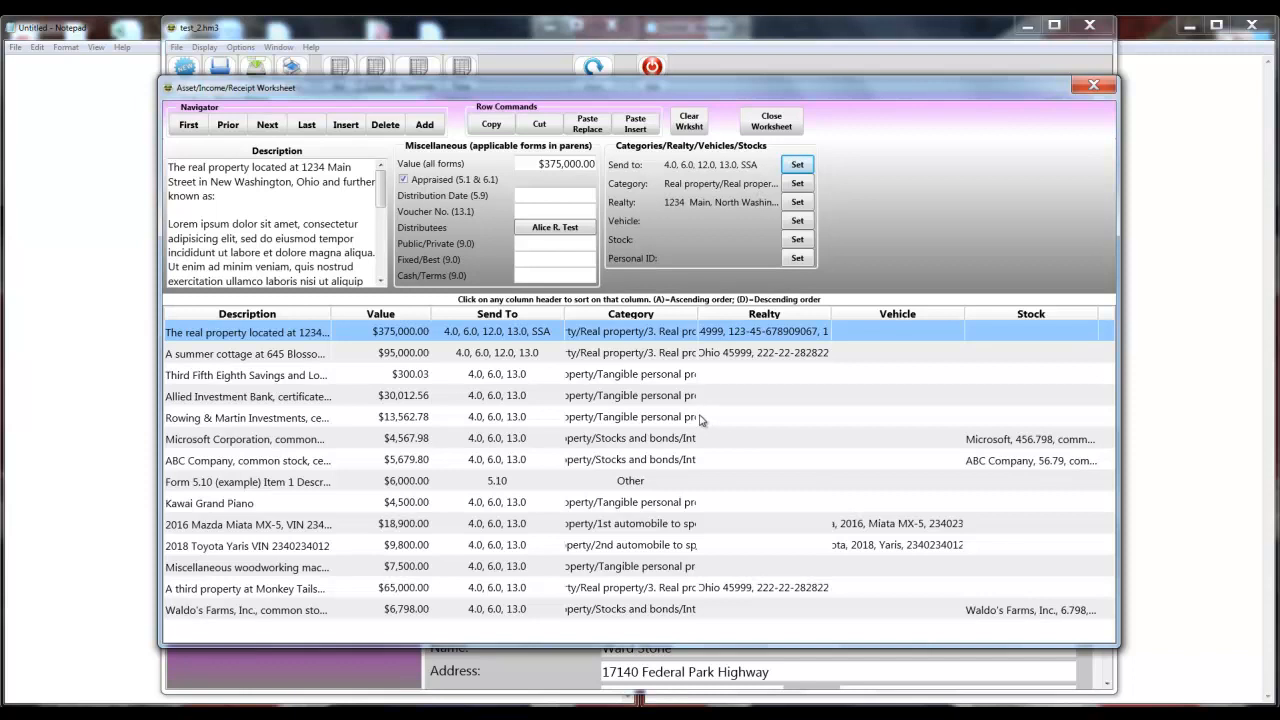
Review the real property asset's Form 6.0 & 6.1 category, then switch to the Expense Worksheet.
left_click(799, 185)
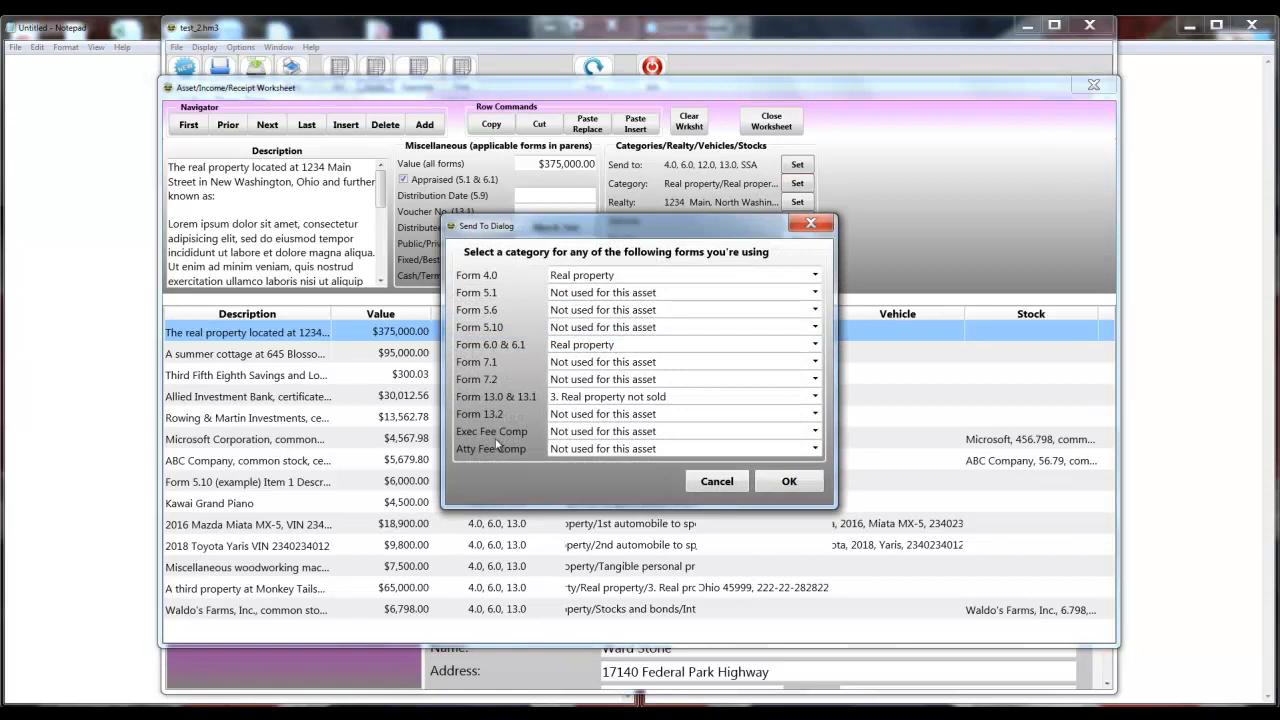
left_click(815, 345)
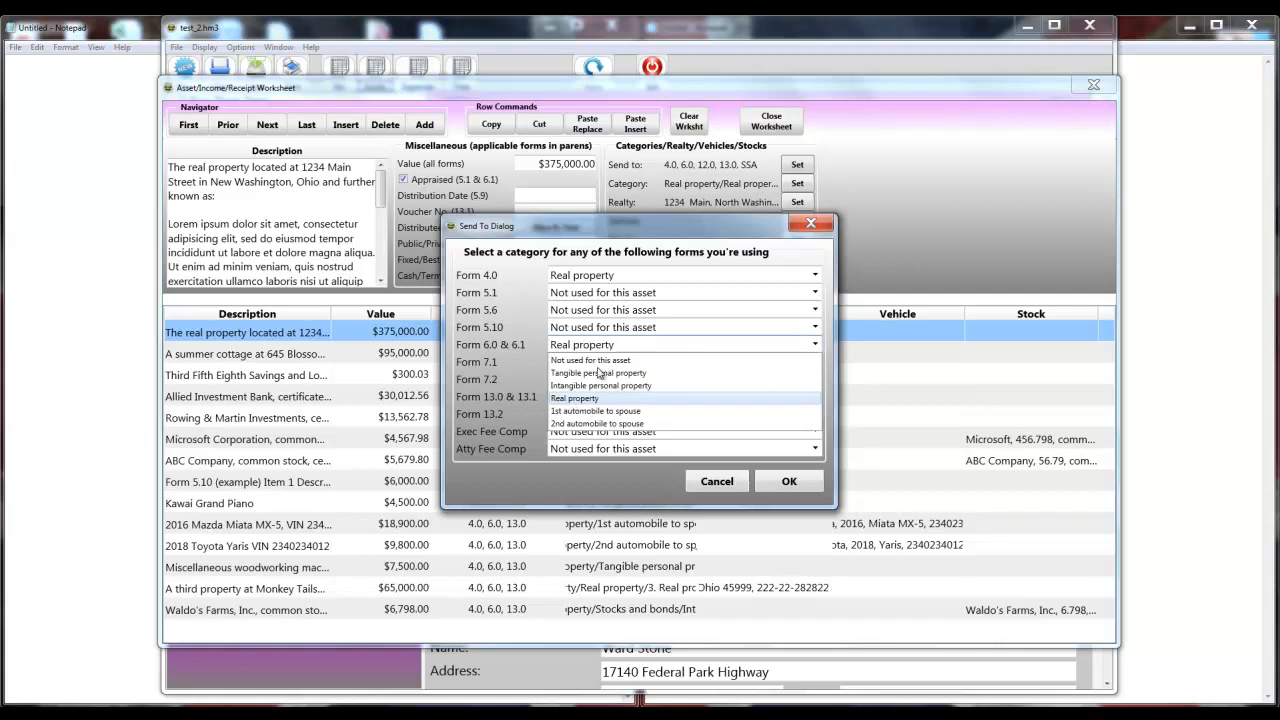
left_click(790, 482)
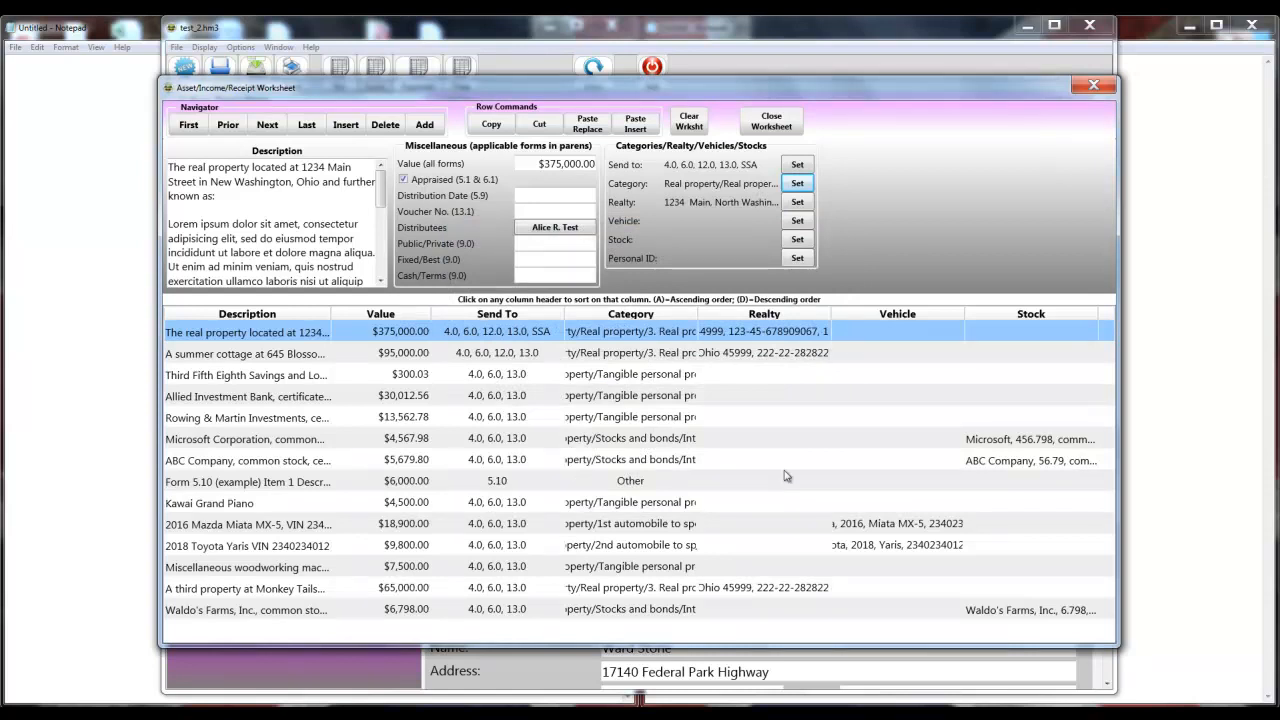
left_click(771, 121)
left_click(412, 88)
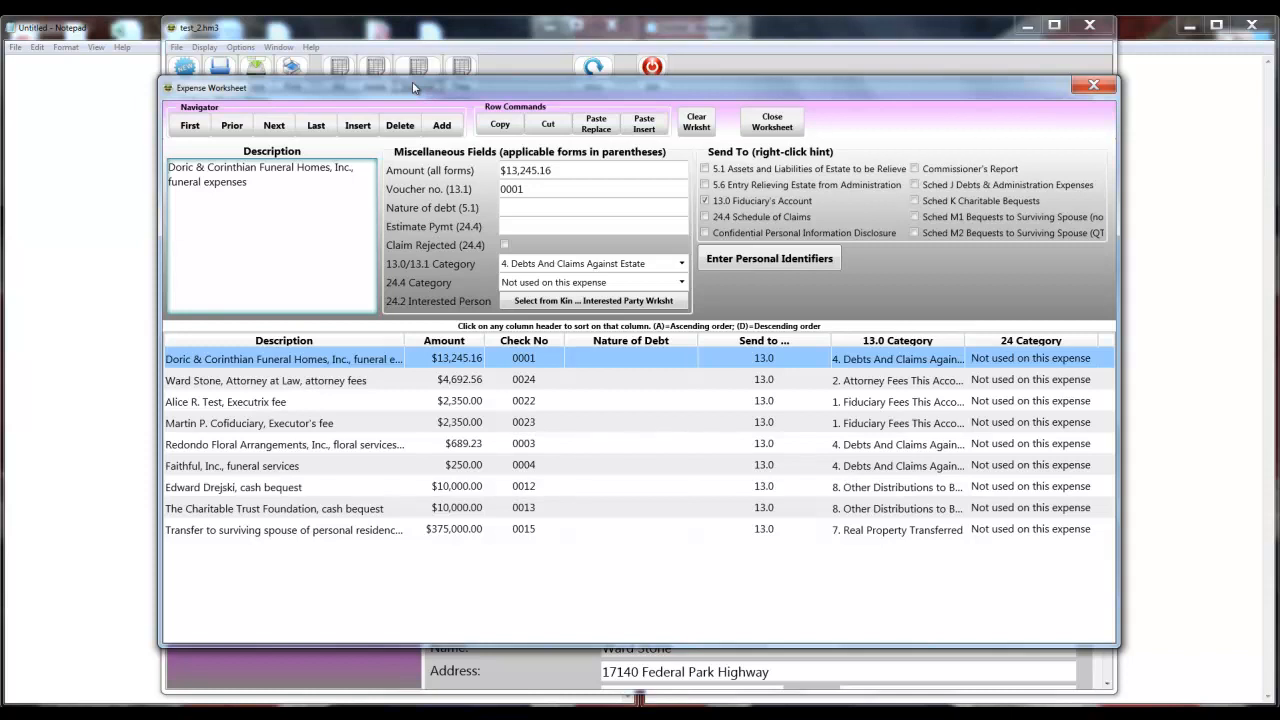
Switch from the Expense Worksheet to the Time Worksheet.
left_click(758, 125)
left_click(463, 88)
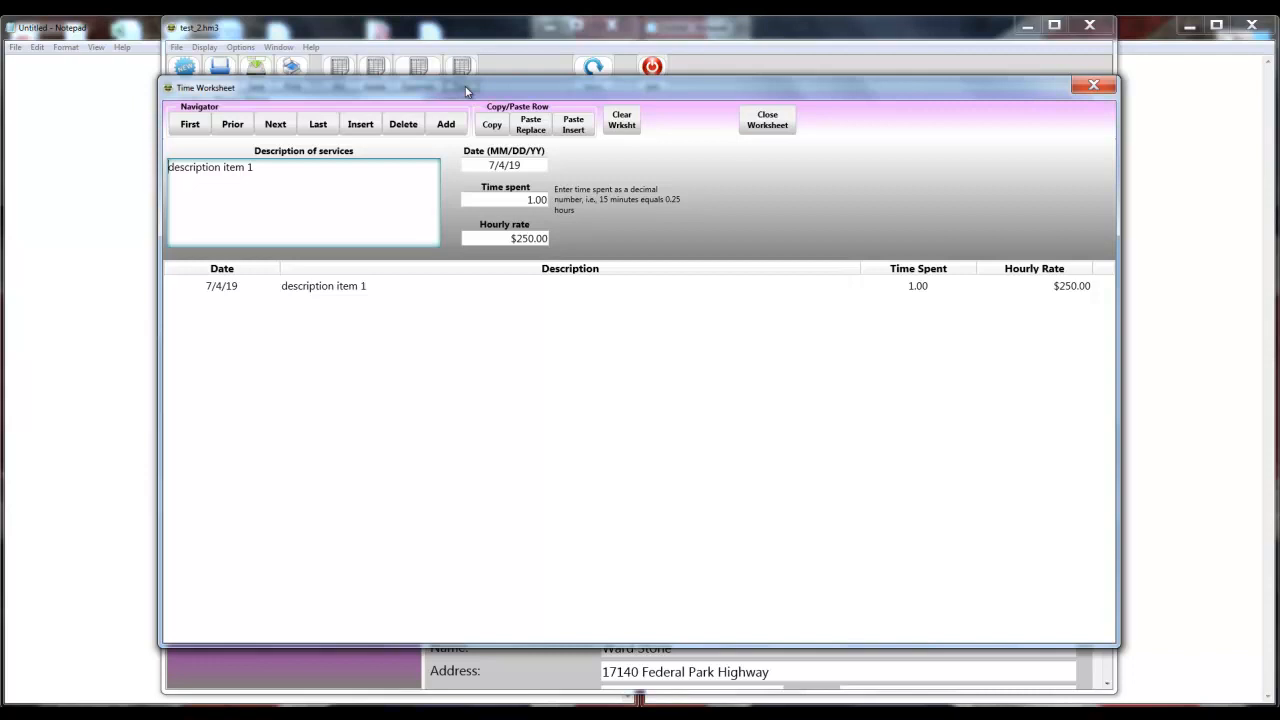
Close the Time Worksheet to return to General Information.
left_click(763, 128)
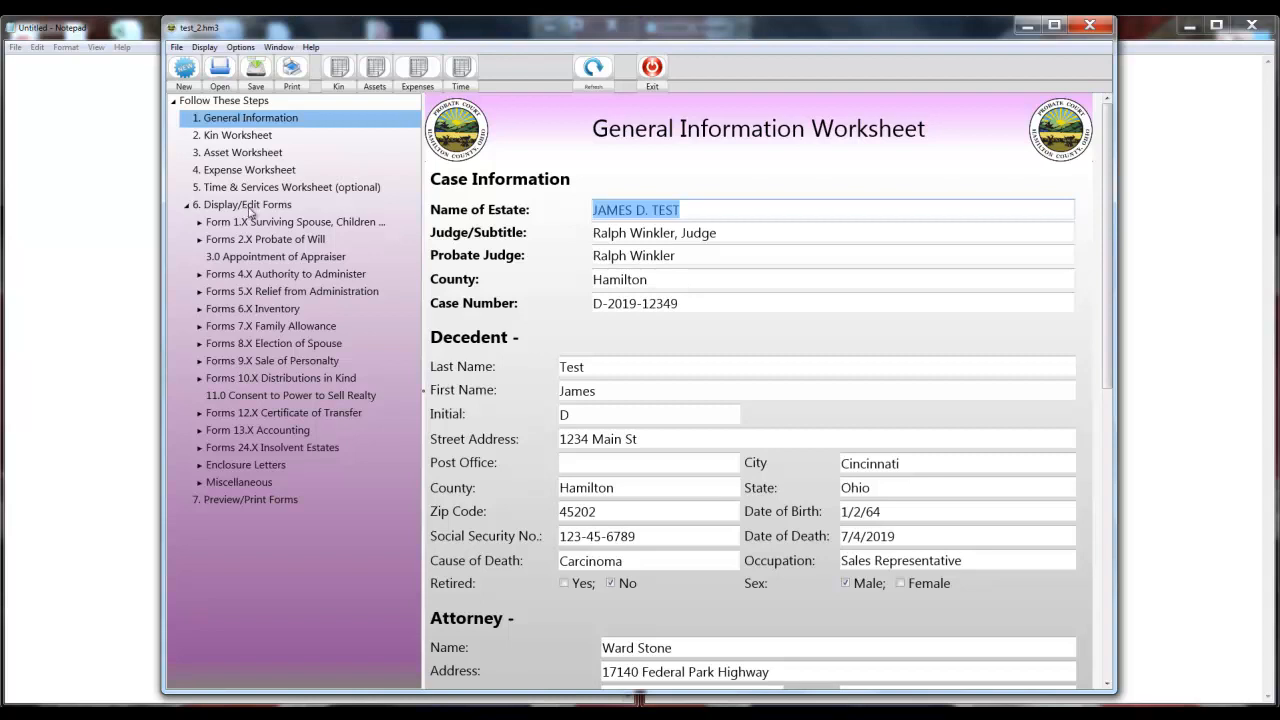
Open Form 1.0 and mark the spouse as parent of all children.
left_click(201, 222)
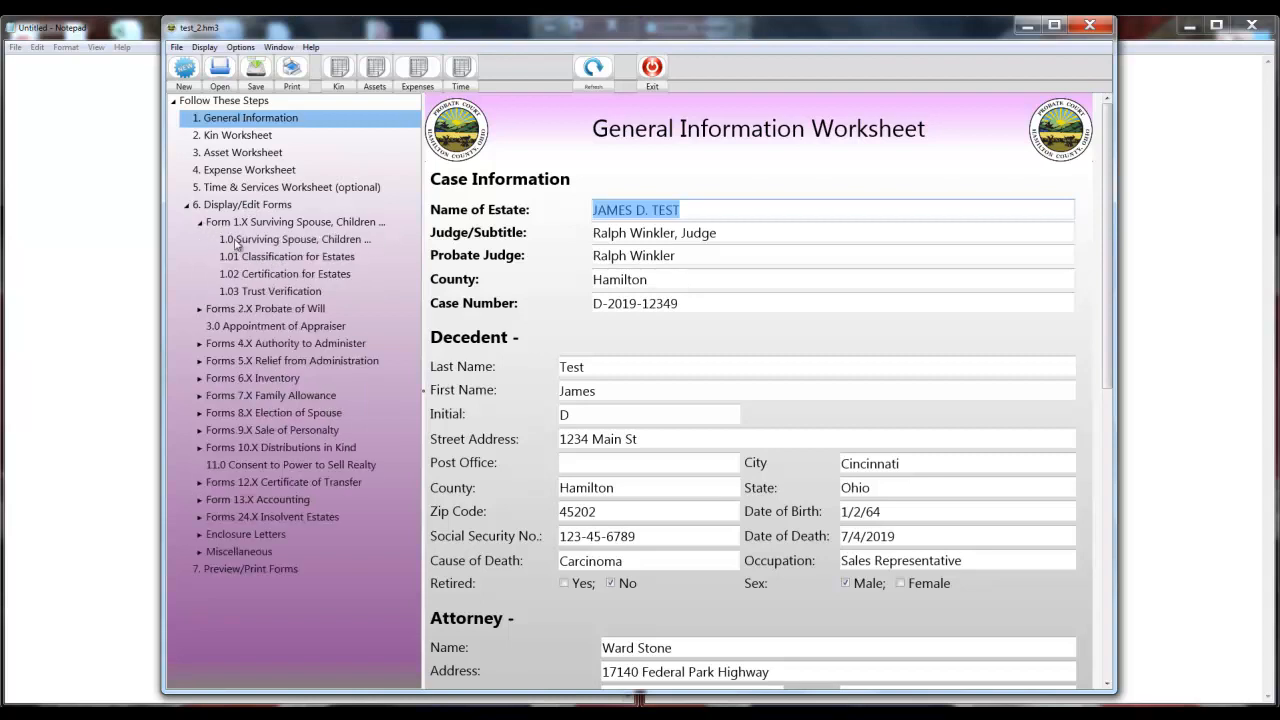
left_click(237, 245)
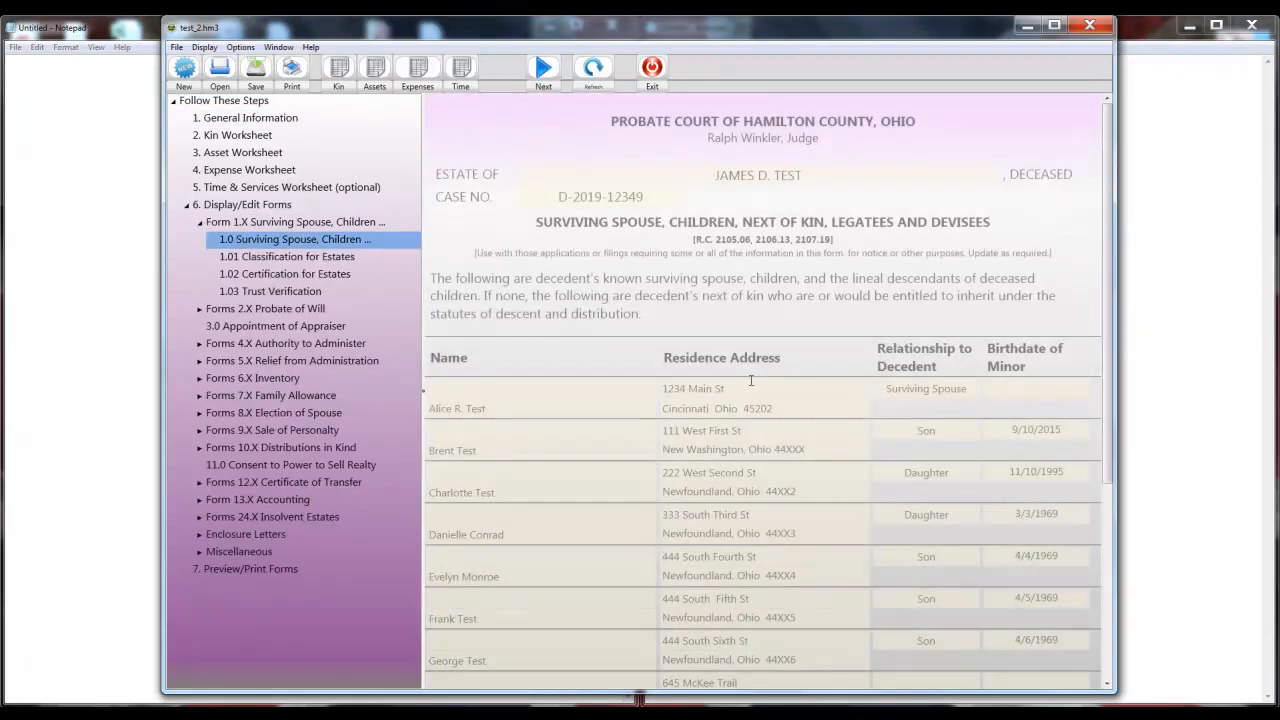
scroll(750, 375, "down", 2)
scroll(751, 380, "down", 2)
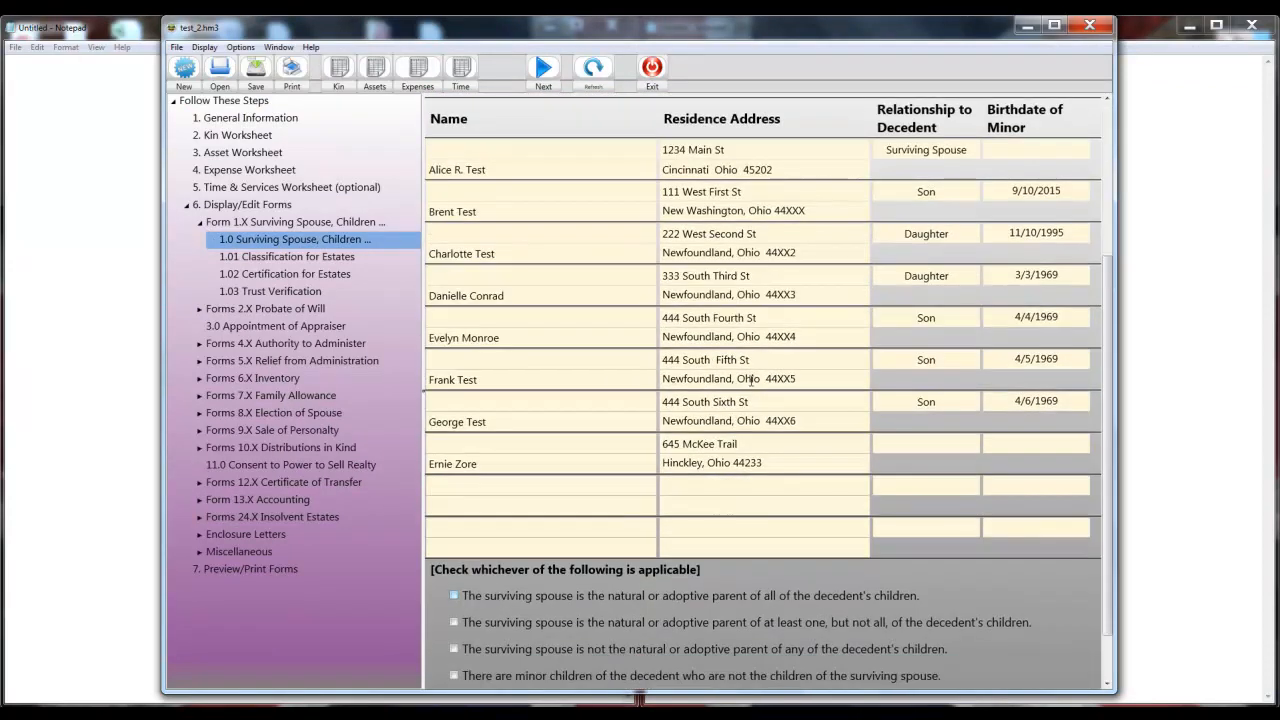
scroll(755, 380, "down", 1)
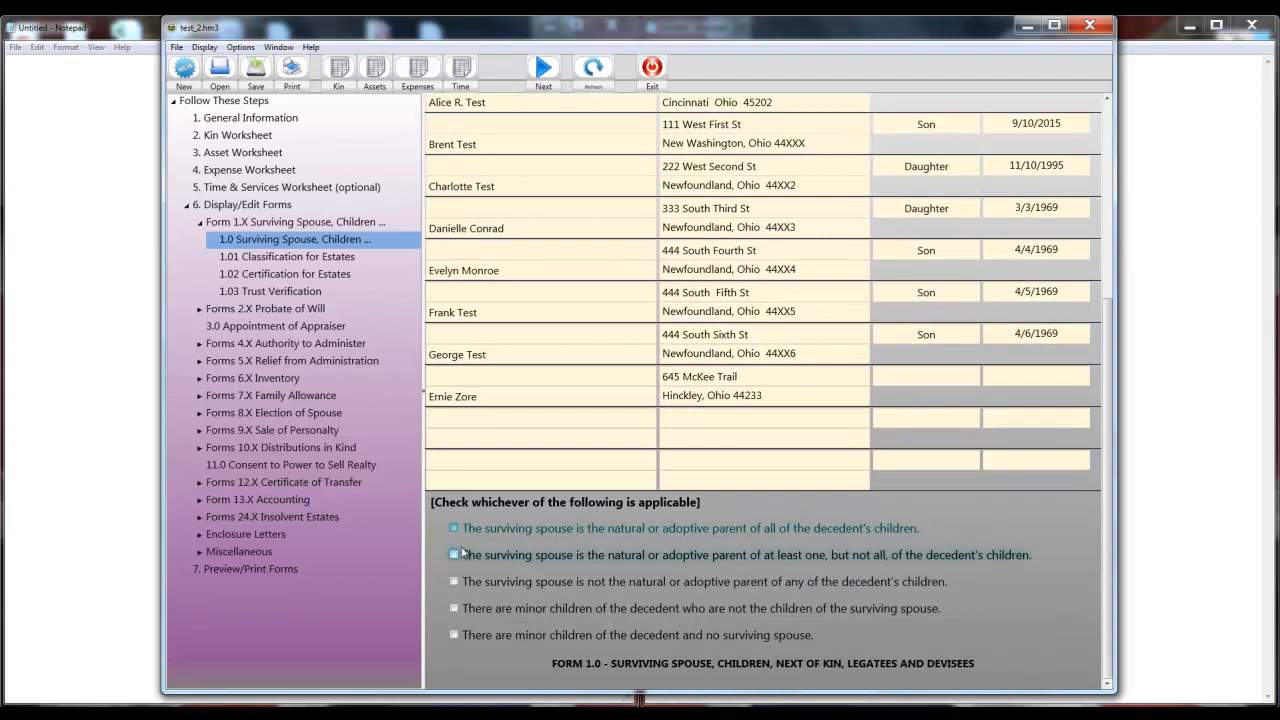
left_click(454, 529)
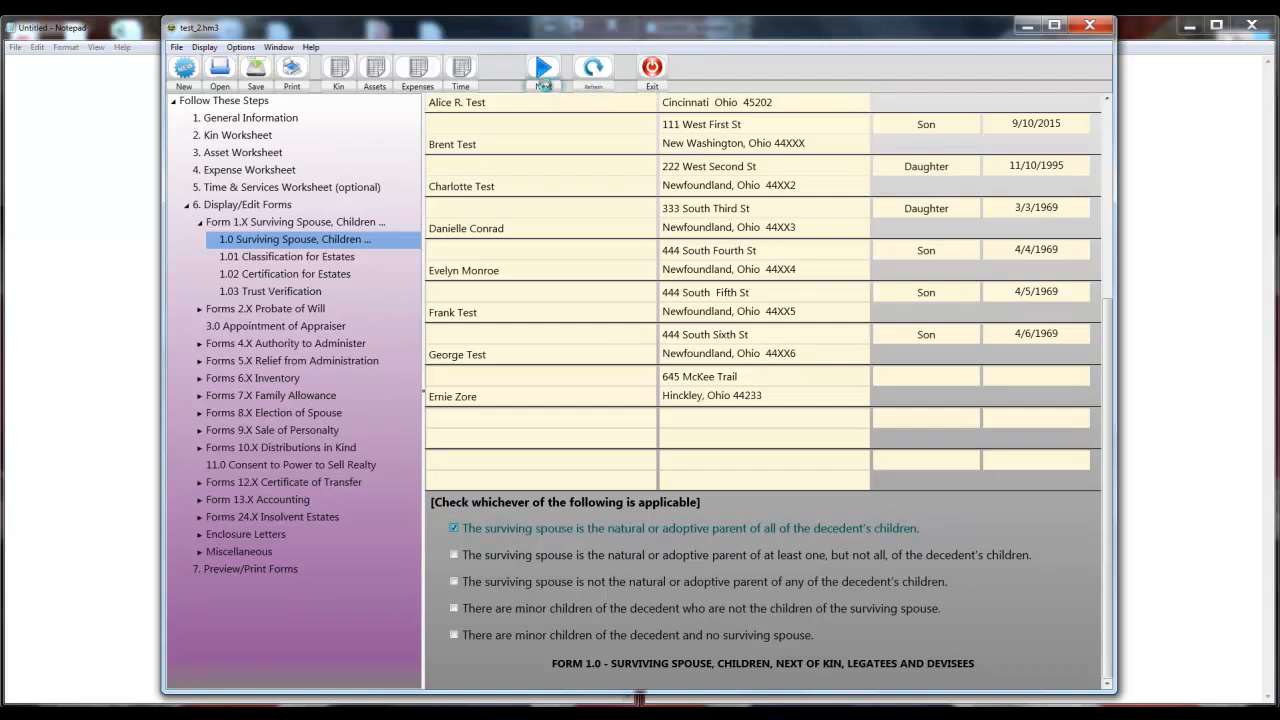
On page 2, mark the will as having no charitable trust, then open Form 2.0.
left_click(545, 84)
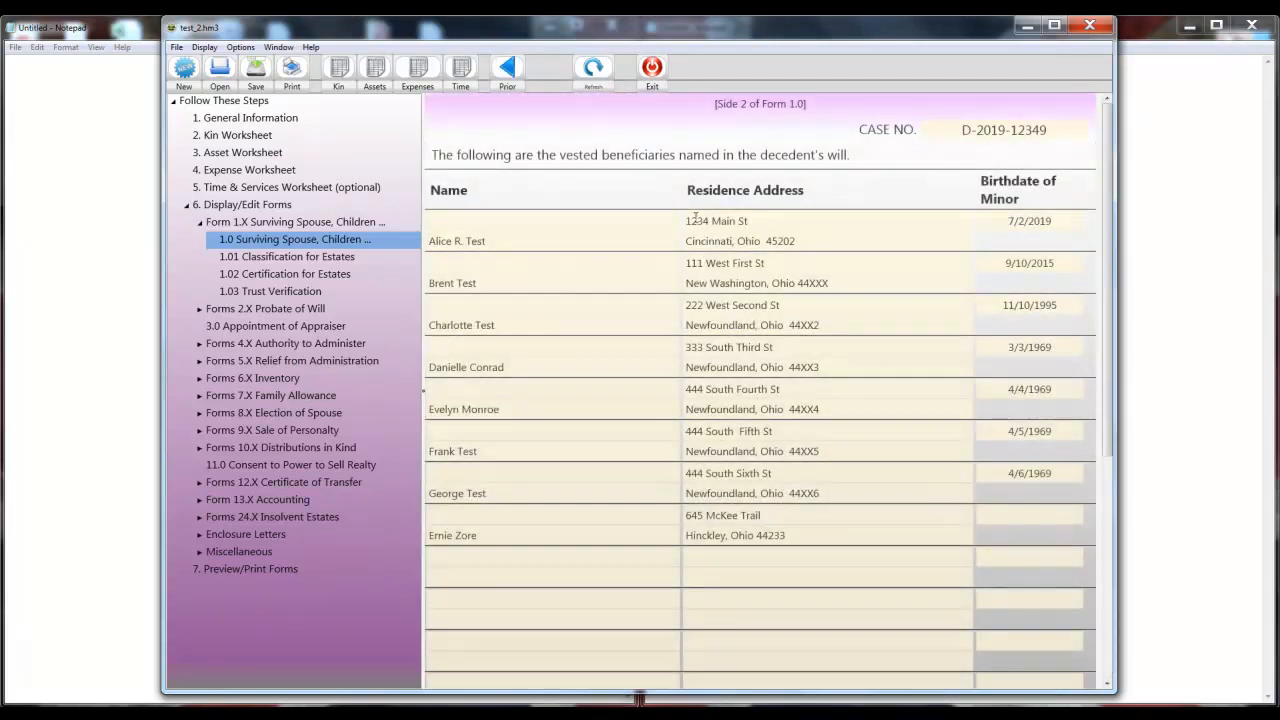
scroll(726, 287, "down", 5)
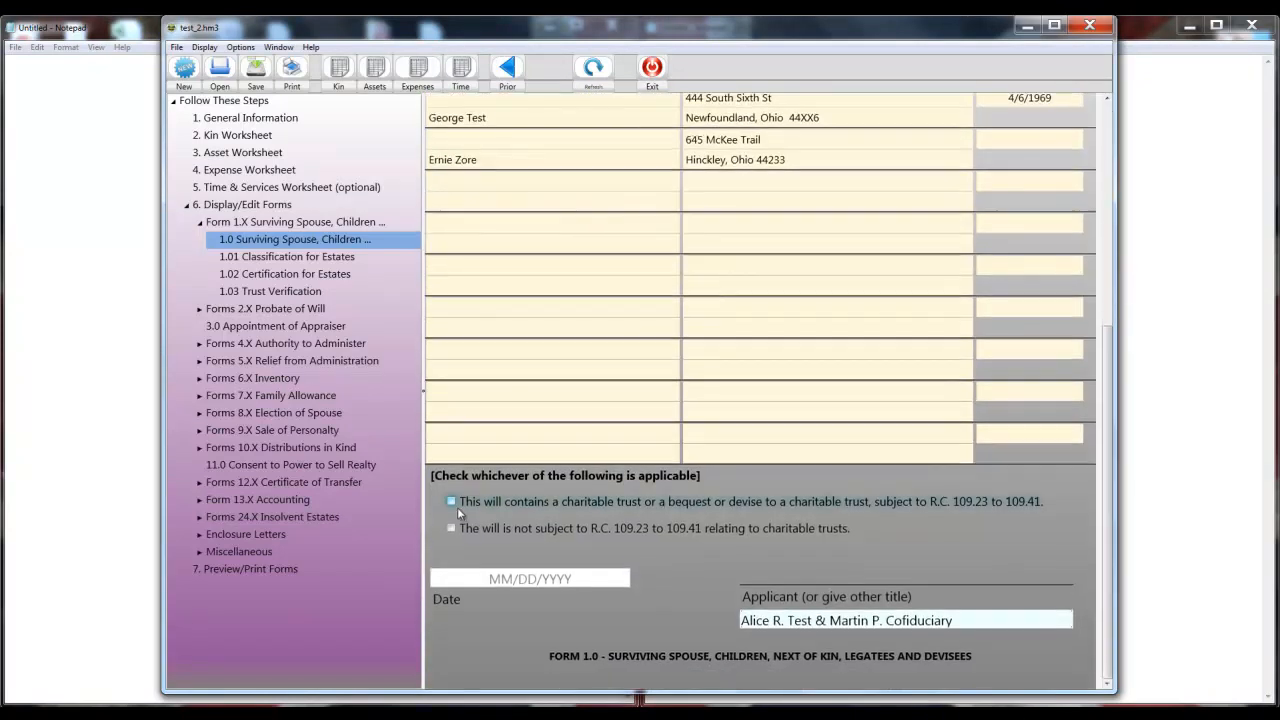
left_click(450, 528)
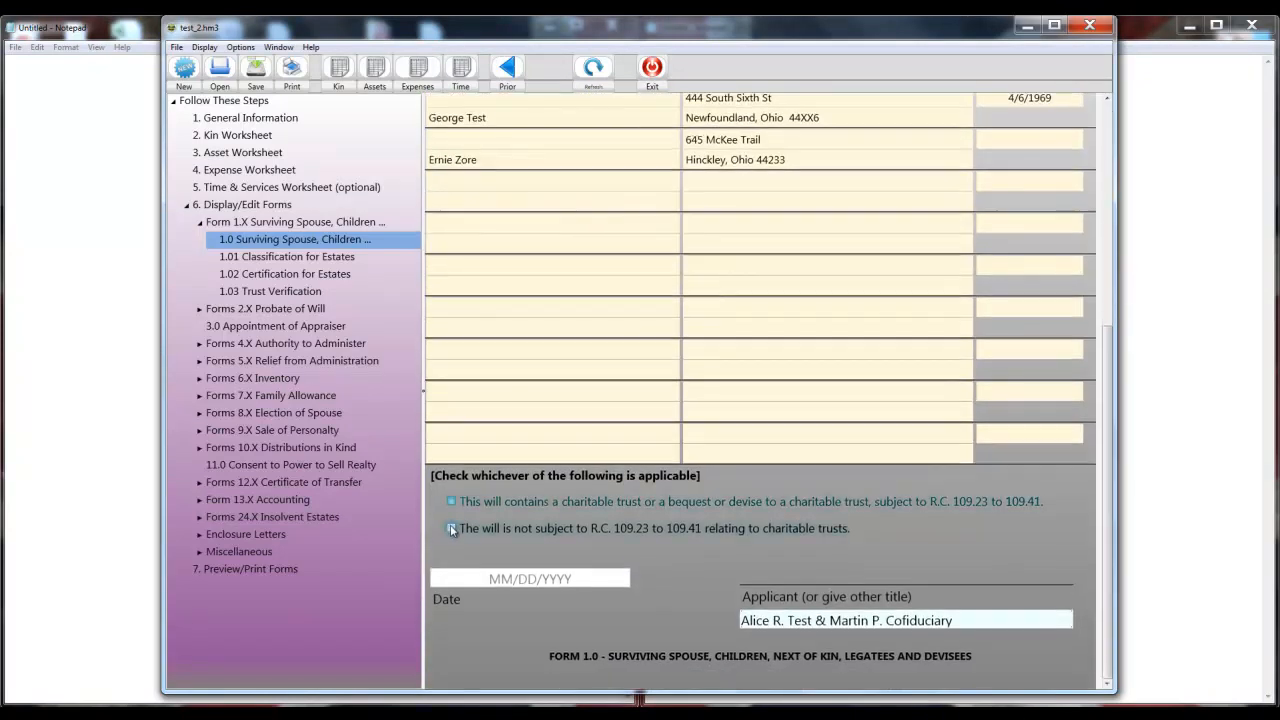
left_click(539, 580)
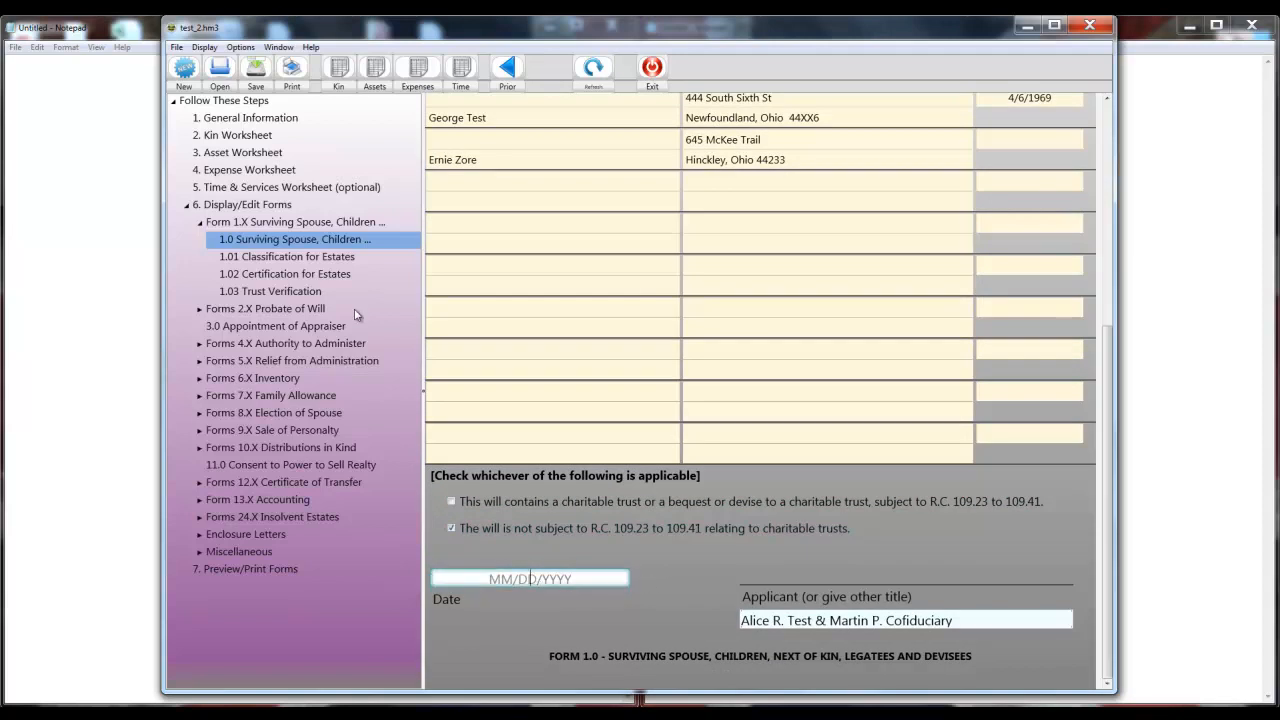
left_click(198, 311)
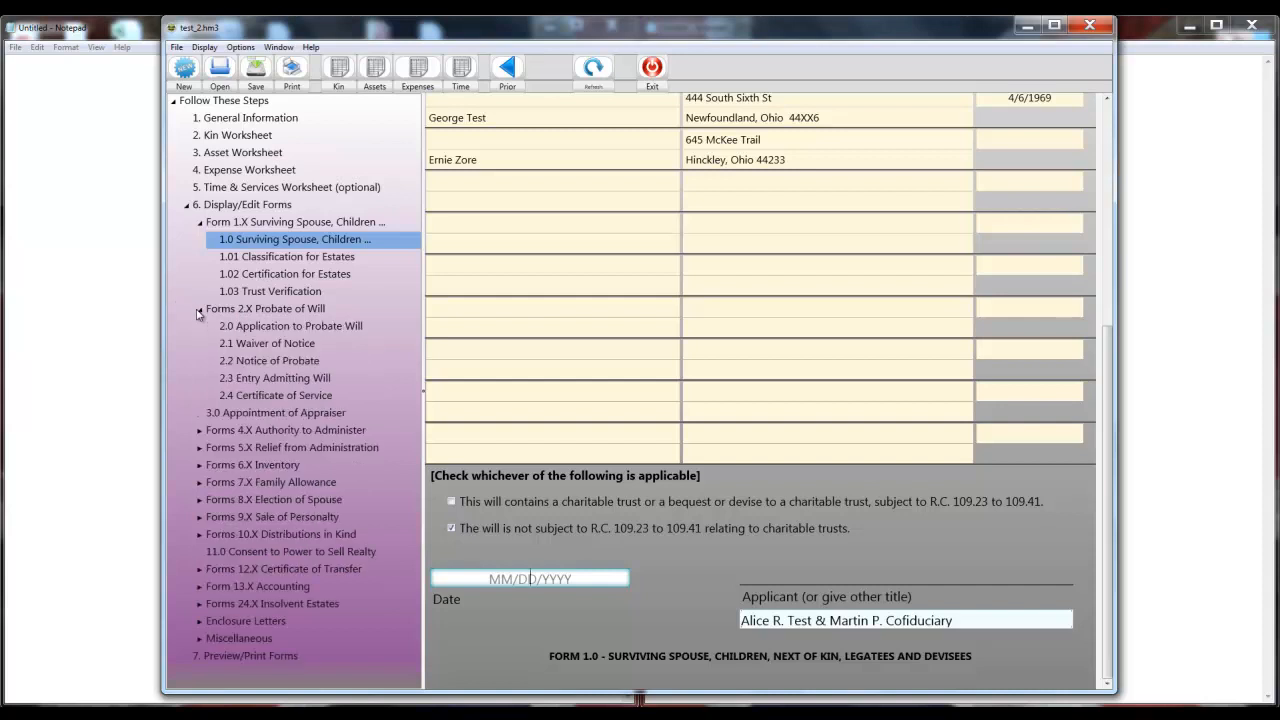
left_click(281, 327)
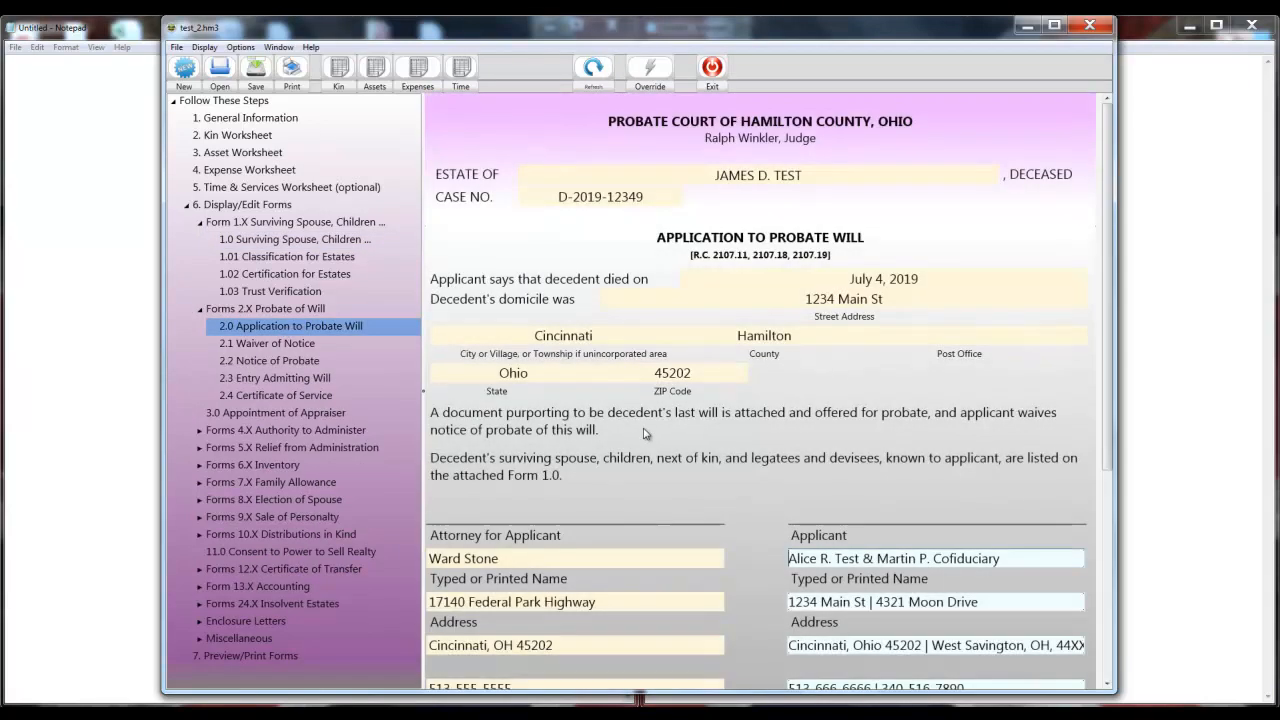
Open Form 2.1 Waiver of Notice.
scroll(645, 433, "down", 8)
scroll(645, 433, "up", 4)
scroll(645, 433, "up", 4)
left_click(283, 344)
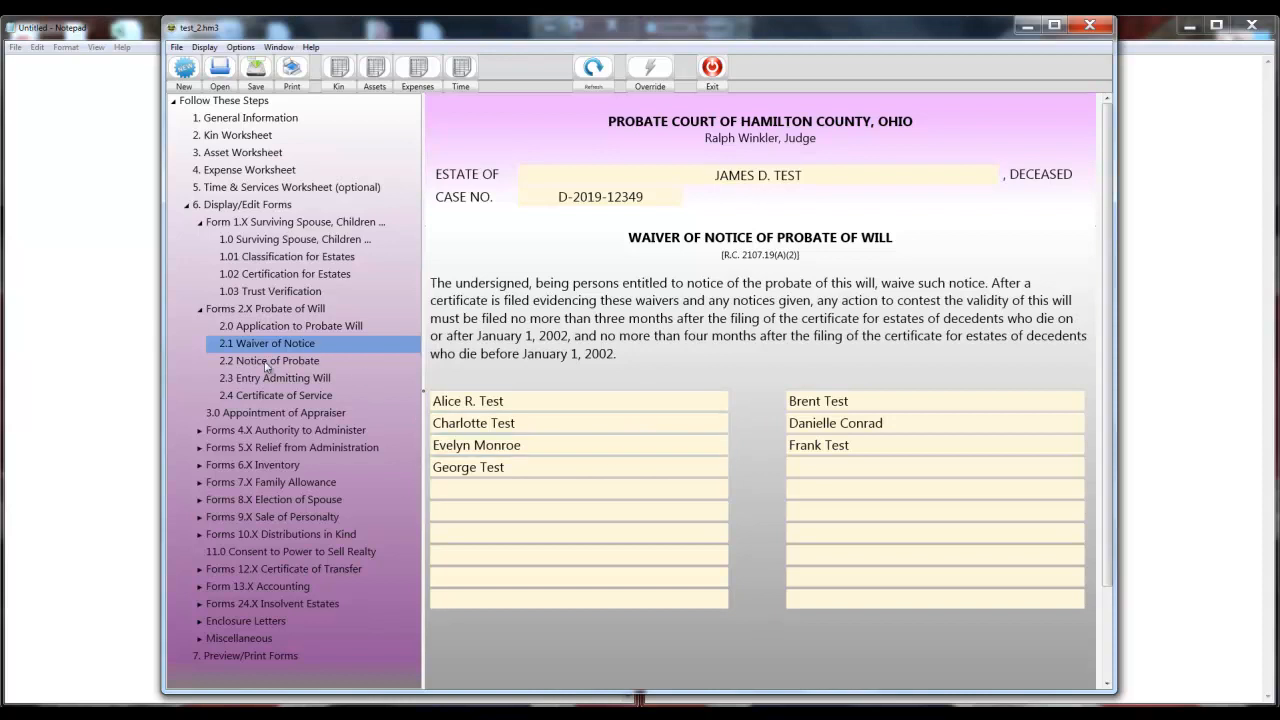
View page 1 of Form 6.1 Schedule of Assets, then return to General Information.
left_click(198, 464)
left_click(255, 498)
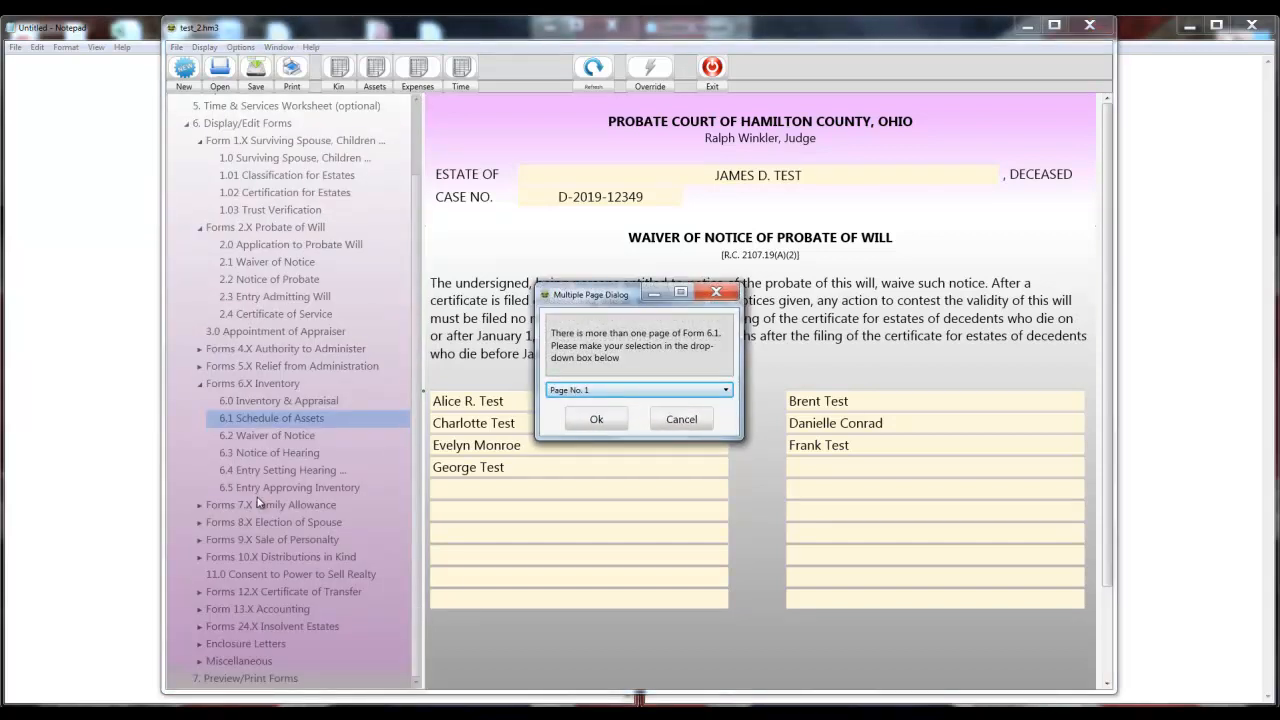
left_click(593, 419)
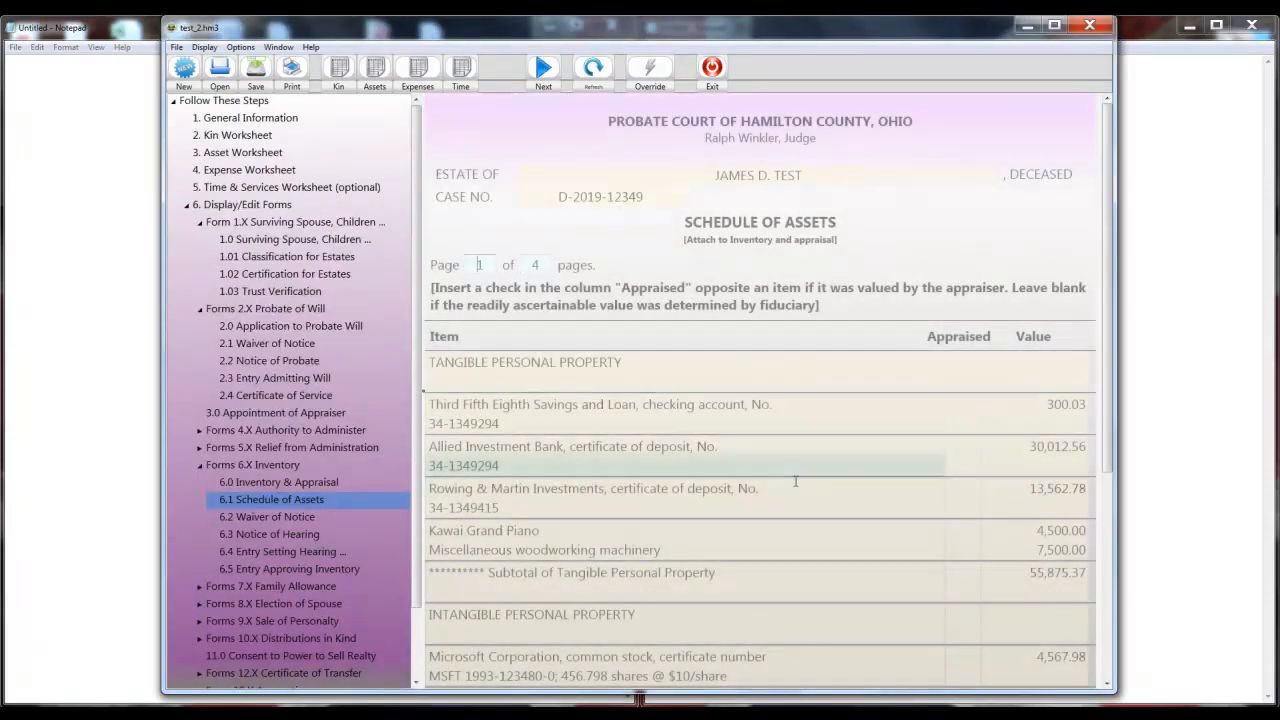
scroll(797, 494, "down", 5)
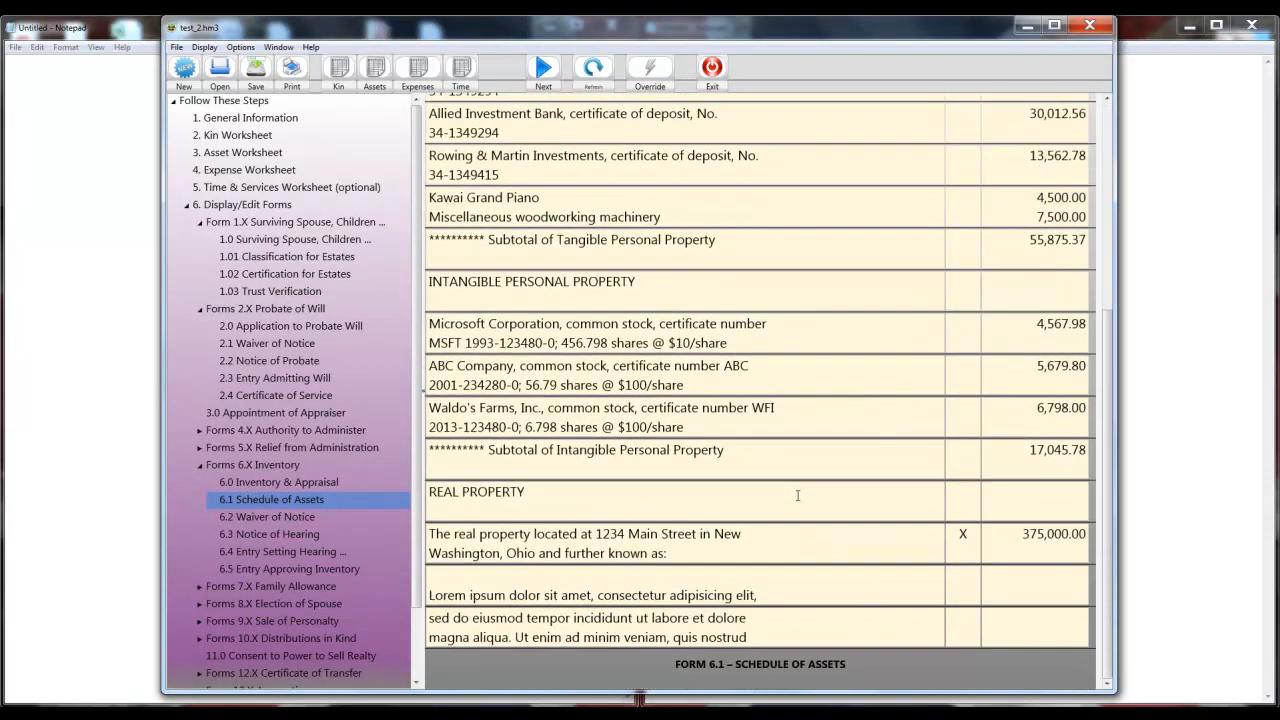
scroll(797, 494, "up", 5)
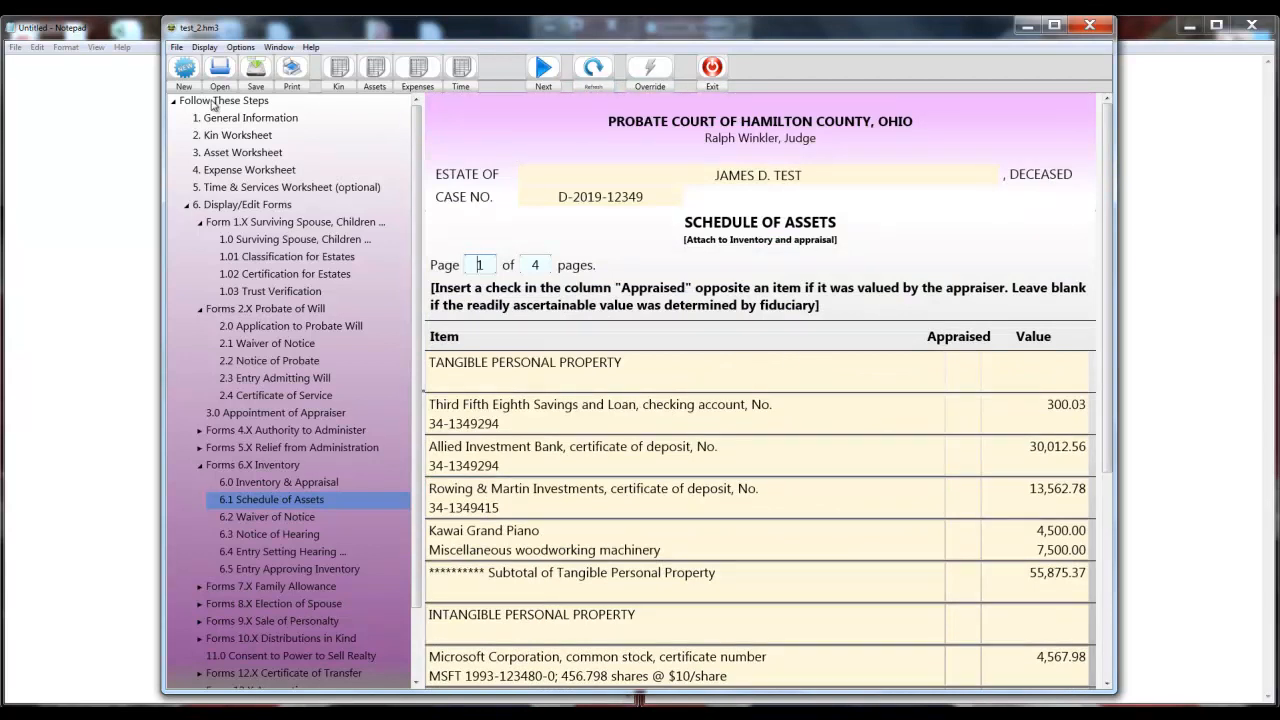
left_click(241, 118)
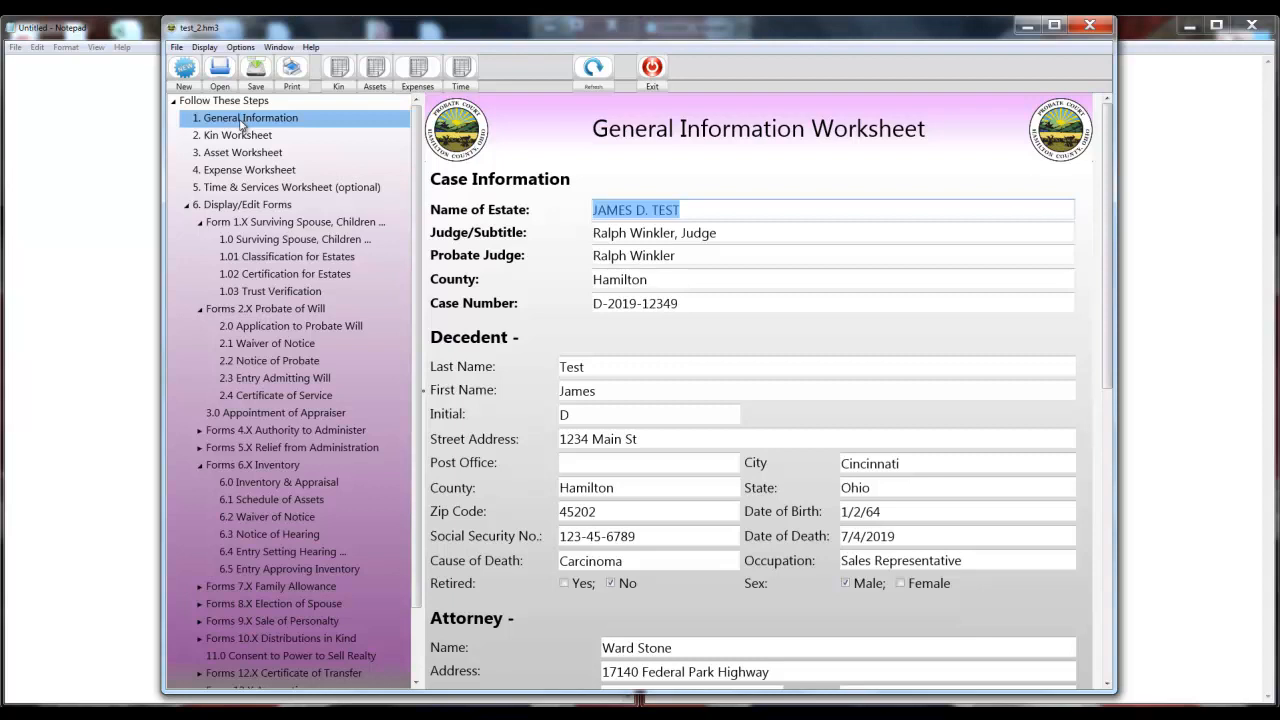
Set the Third Fifth Eighth Savings and Loan value to 301.03 and close the asset worksheet.
left_click(375, 88)
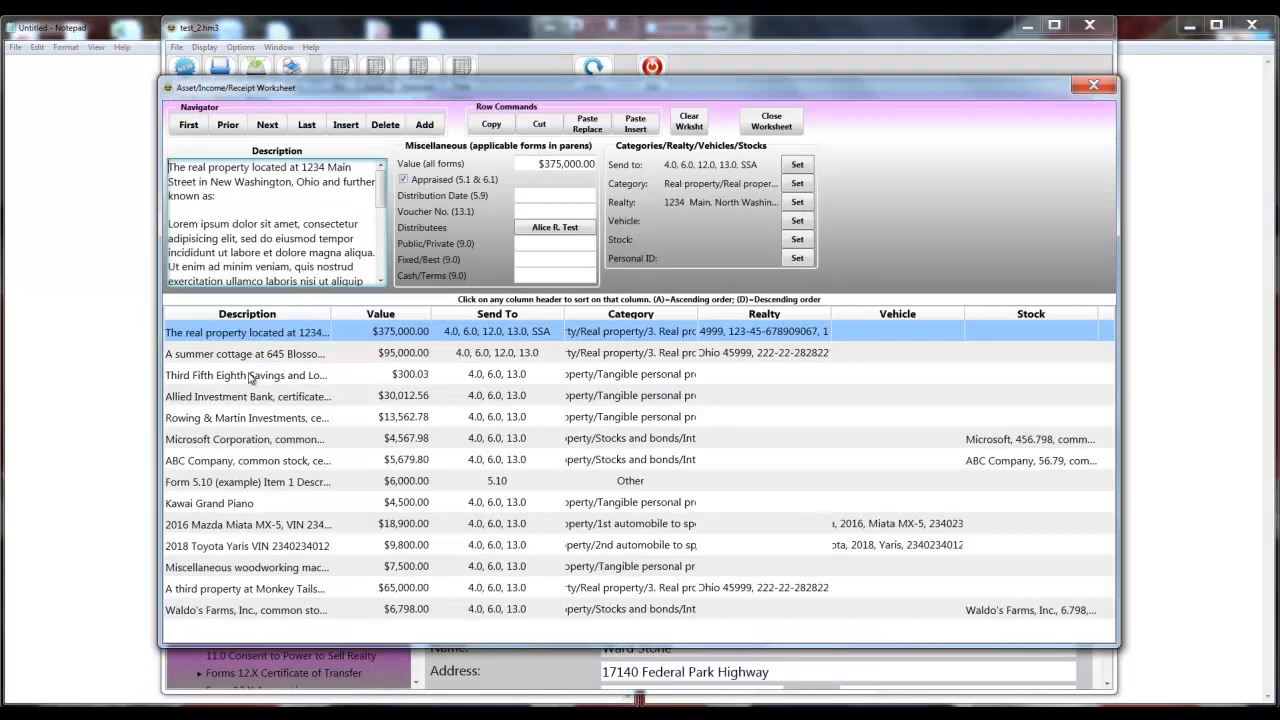
left_click(250, 376)
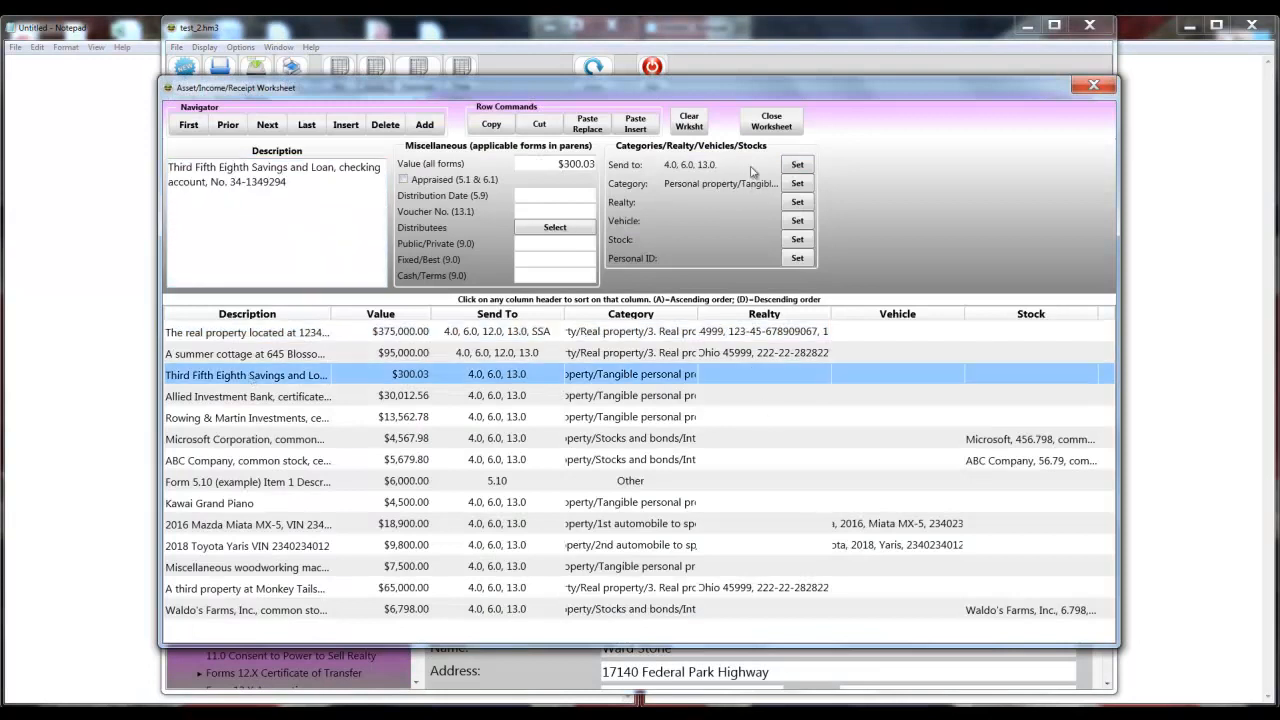
left_click(579, 164)
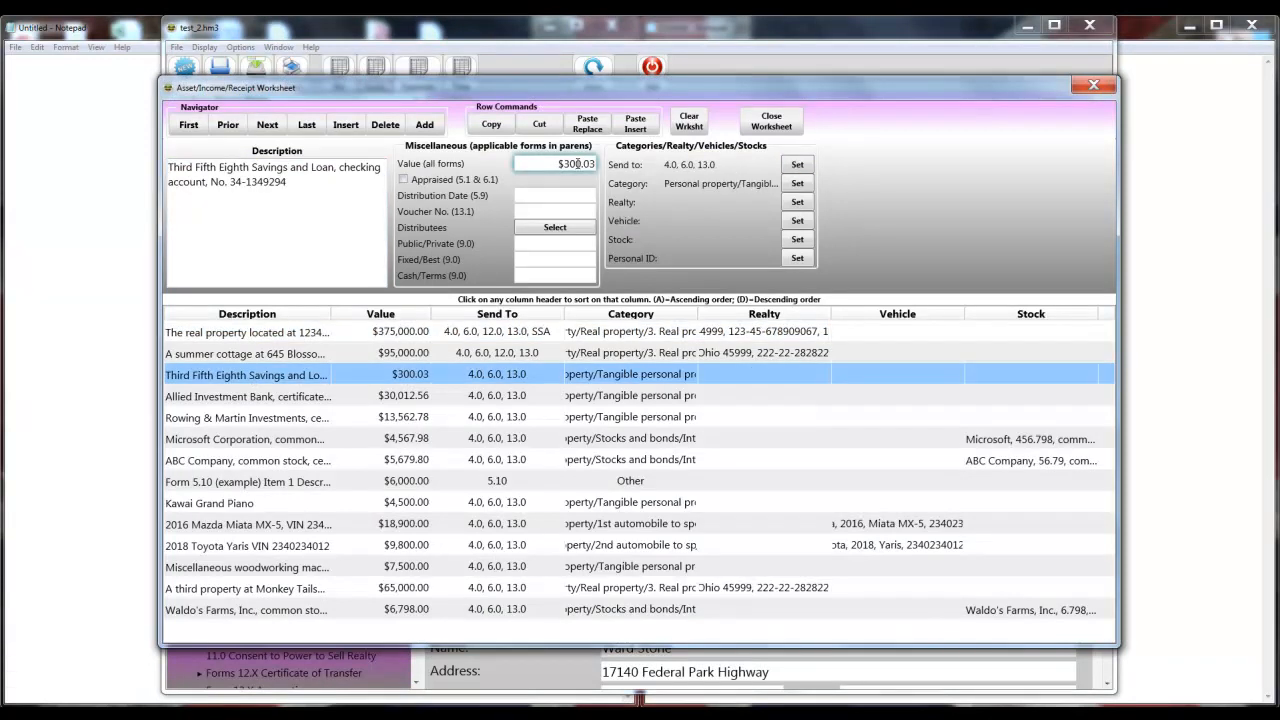
key("BackSpace")
type("1")
key("Tab")
left_click(770, 121)
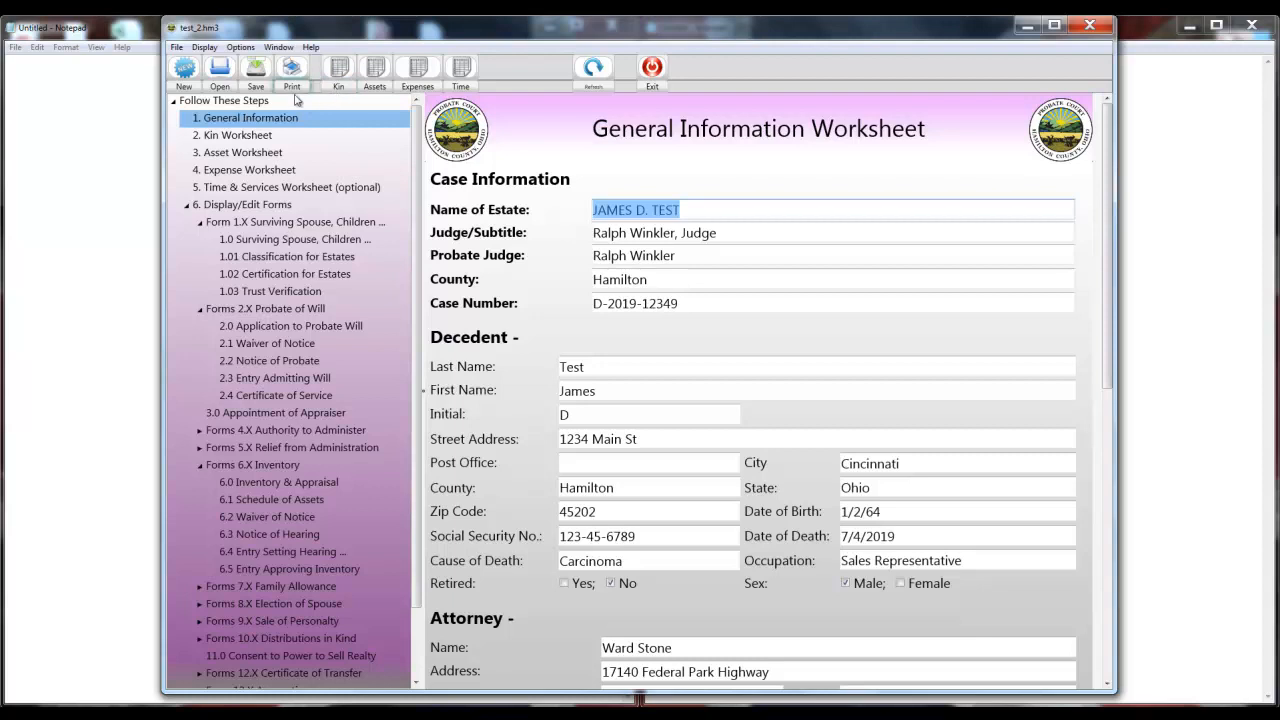
Display page 1 of Form 6.1 Schedule of Assets showing the 301.03 value.
left_click(246, 499)
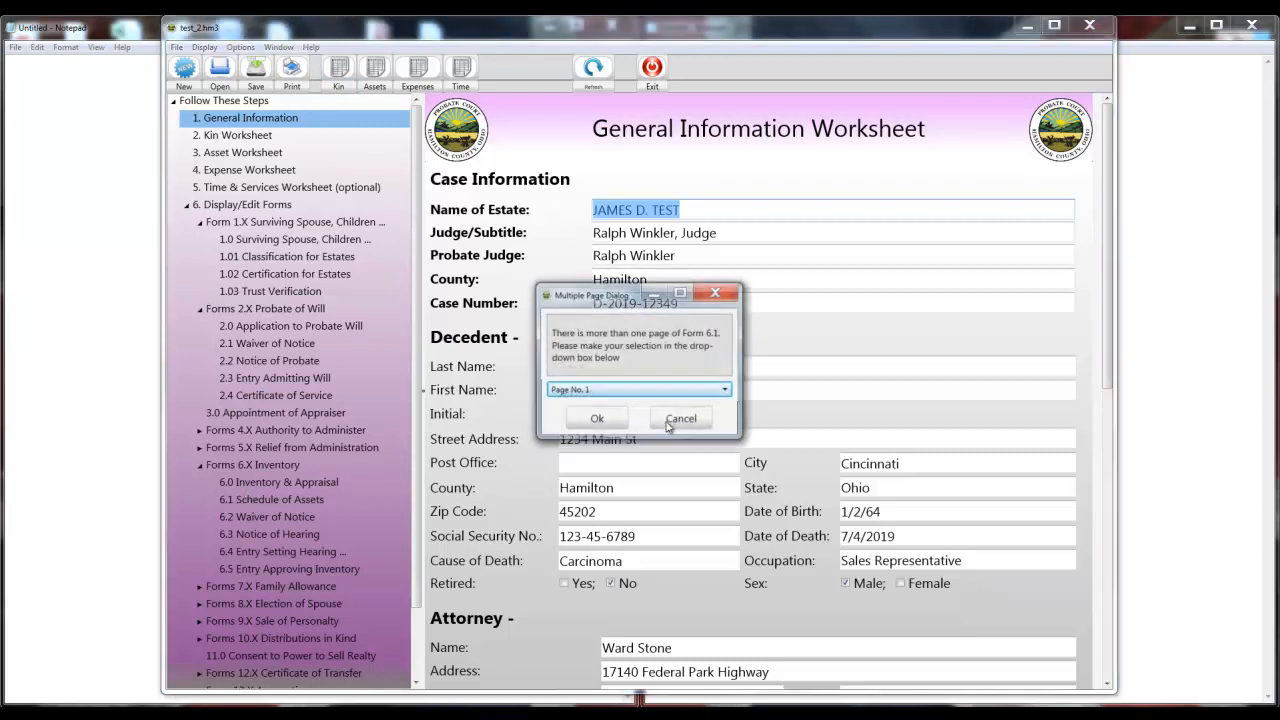
left_click(604, 420)
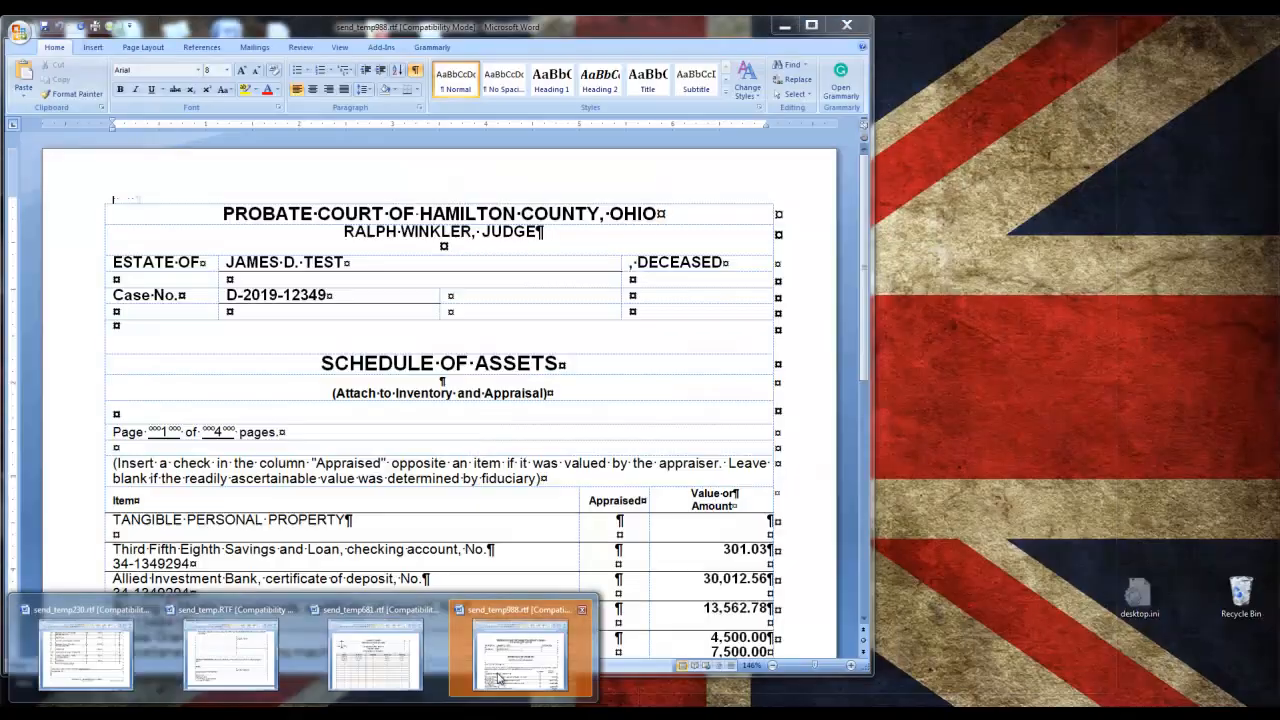
Review the exported Word Schedule of Assets with formatting marks hidden, then close it.
left_click(499, 679)
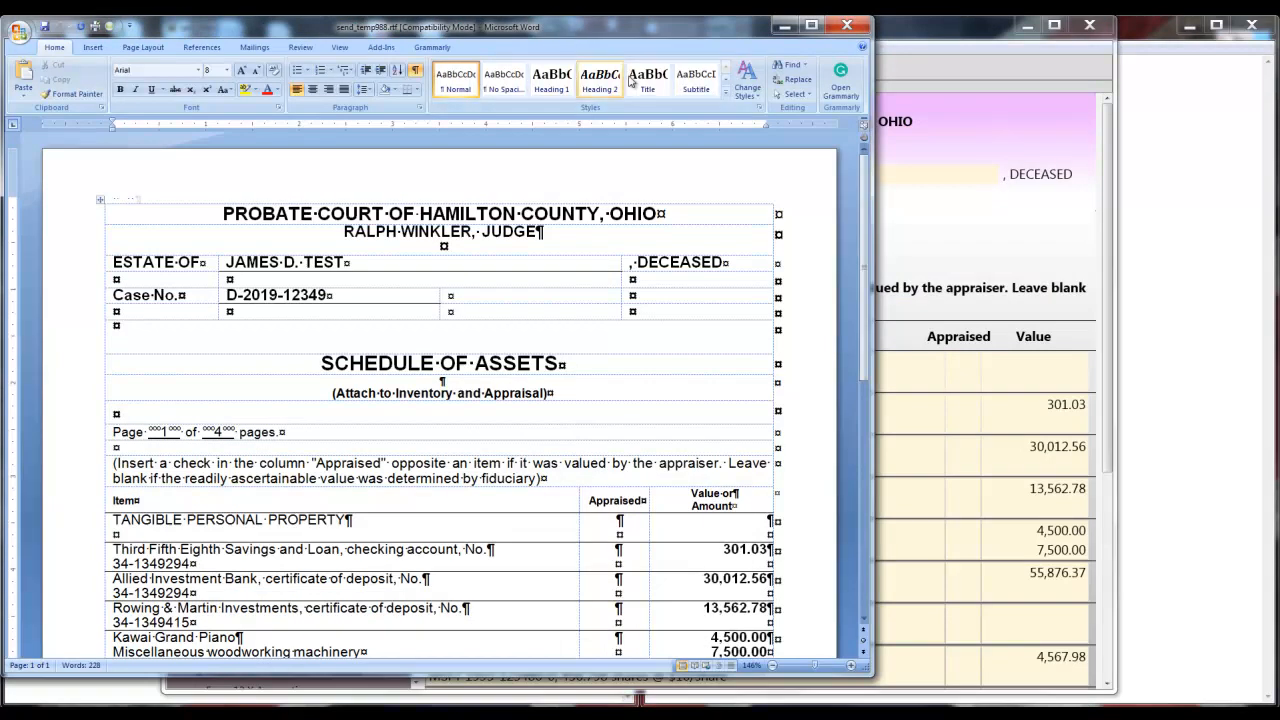
left_click(415, 70)
left_click(340, 48)
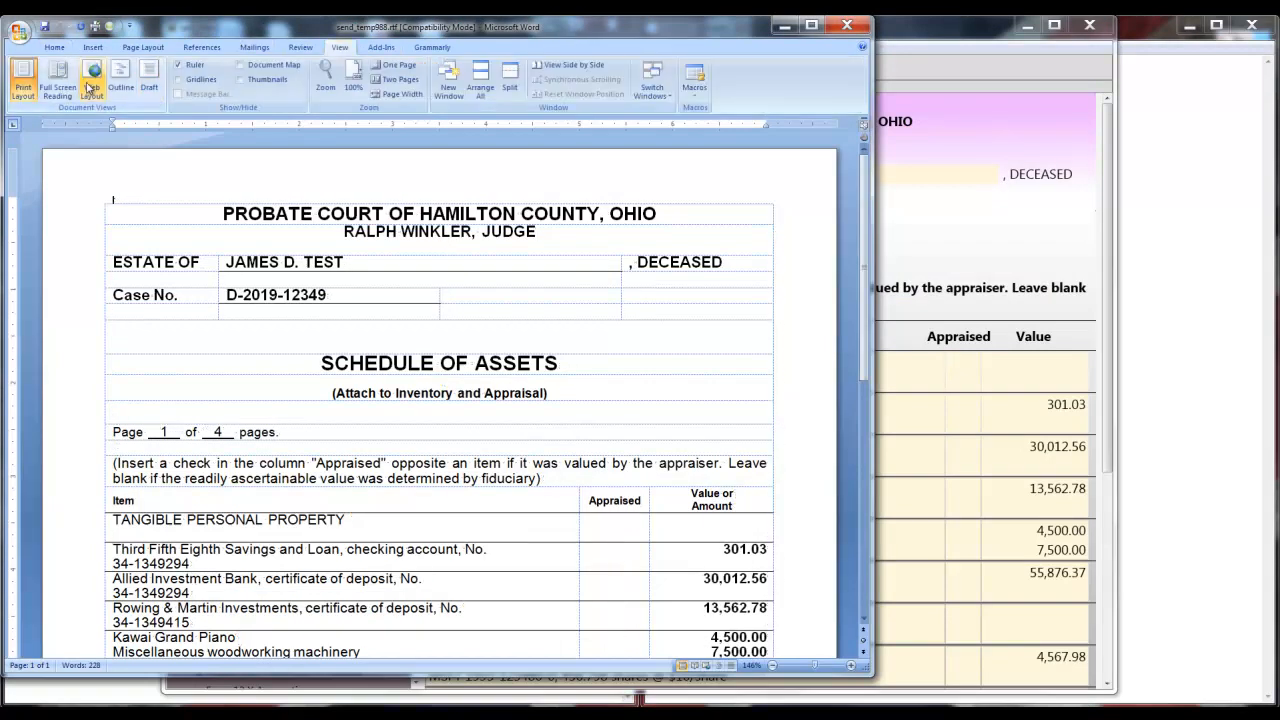
left_click(420, 280)
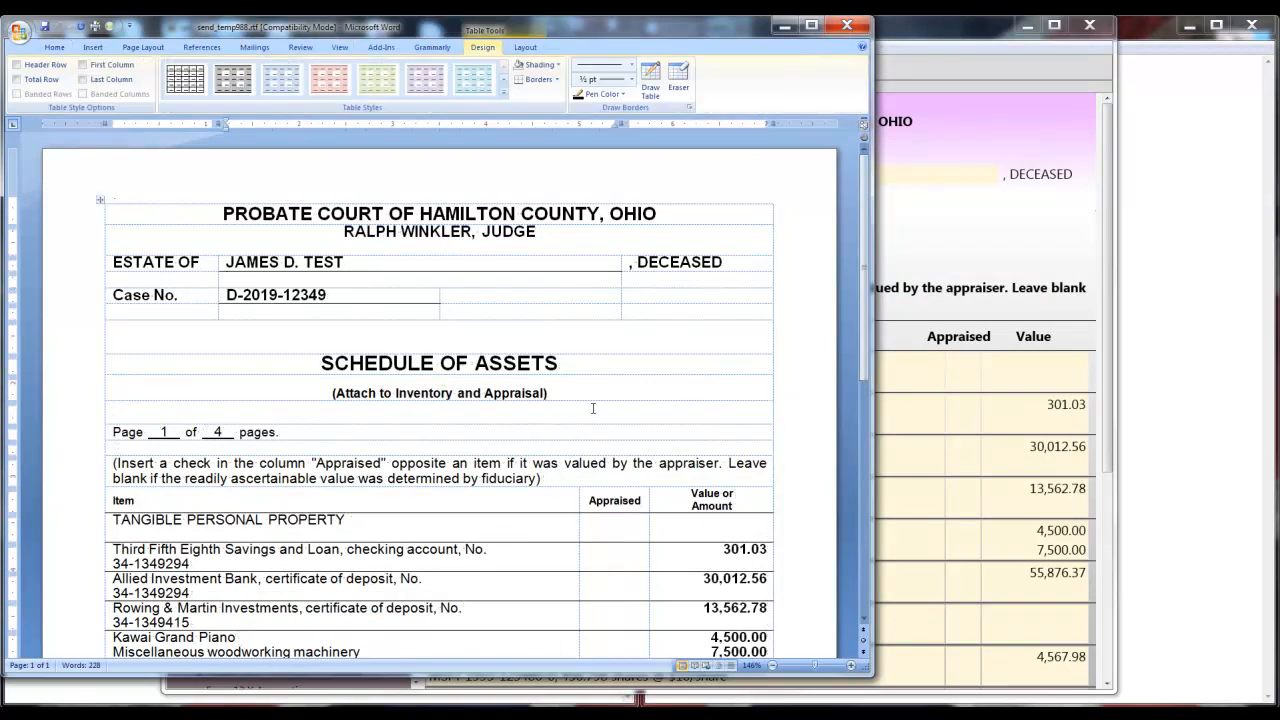
scroll(596, 402, "down", 5)
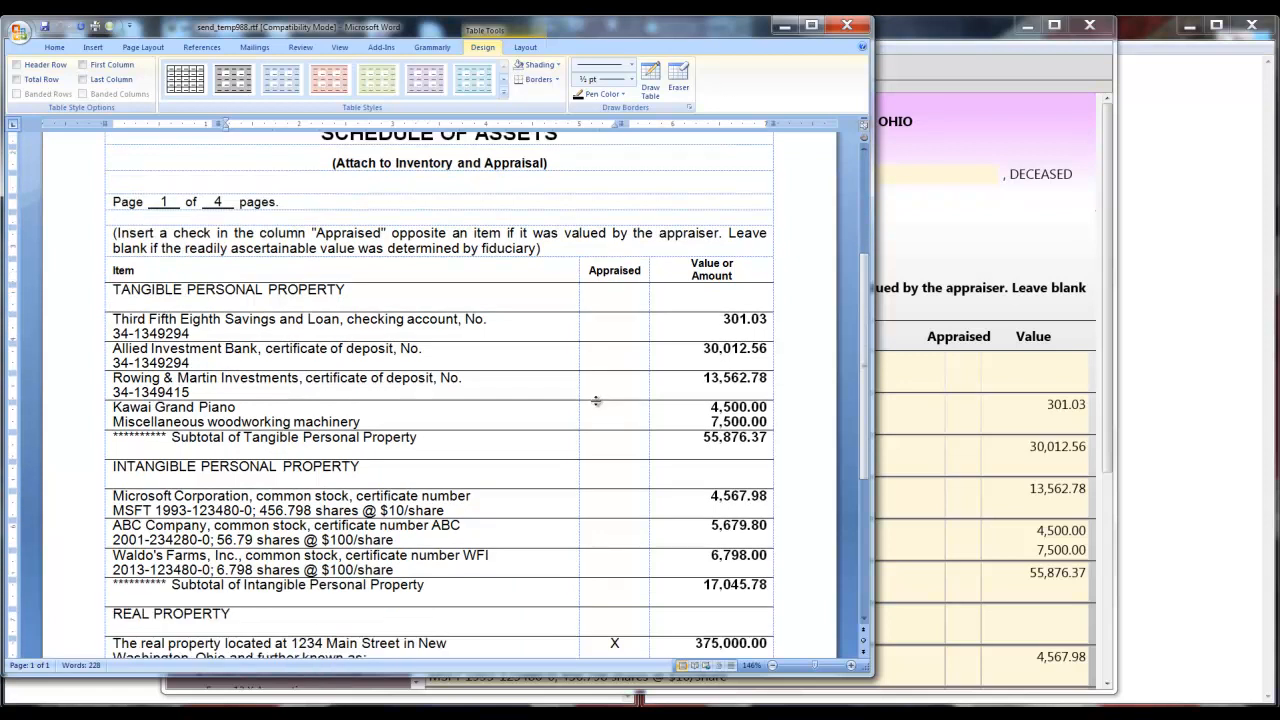
left_click(846, 25)
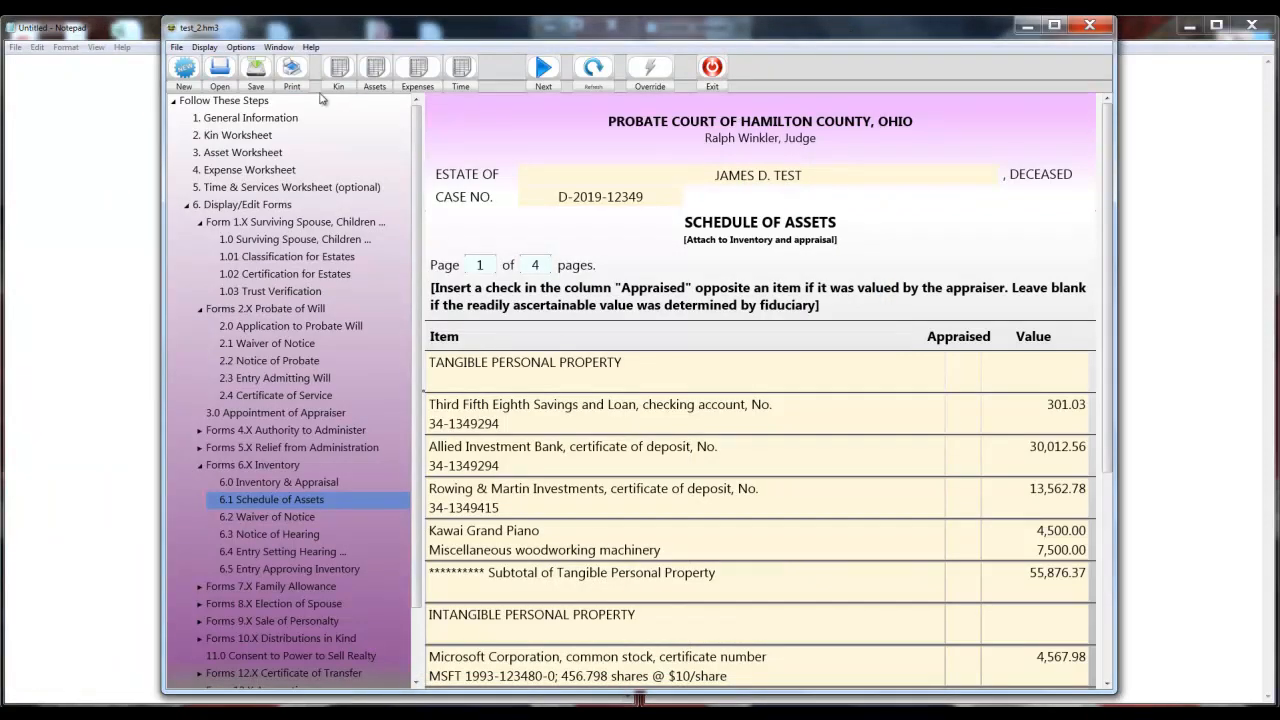
In the asset worksheet, remove the extra line breaks from the real property and summer cottage descriptions.
left_click(375, 70)
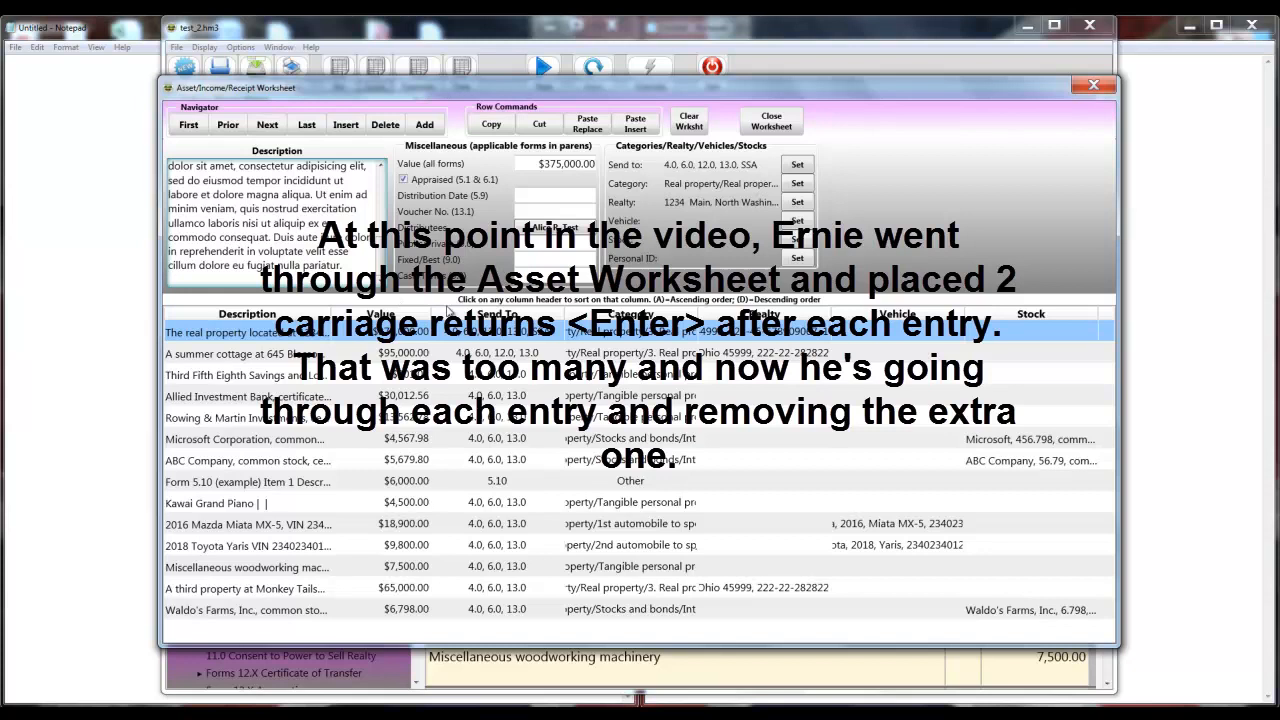
key("BackSpace")
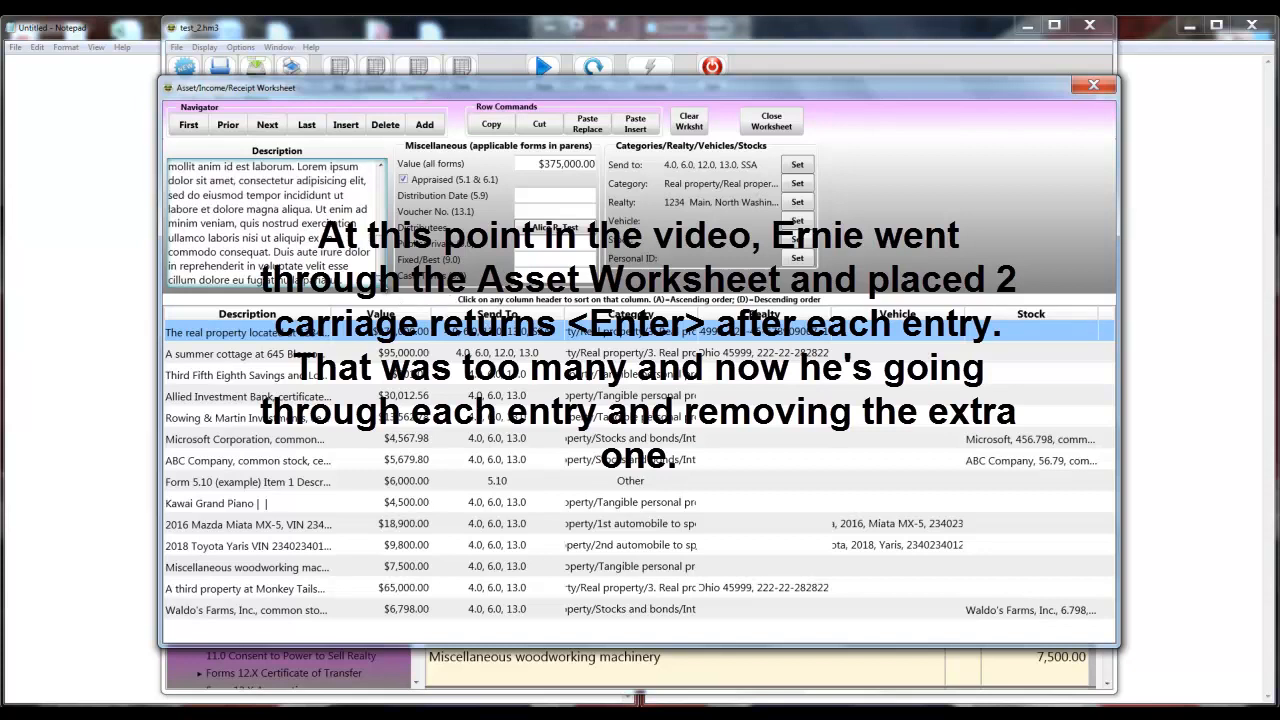
key("Return")
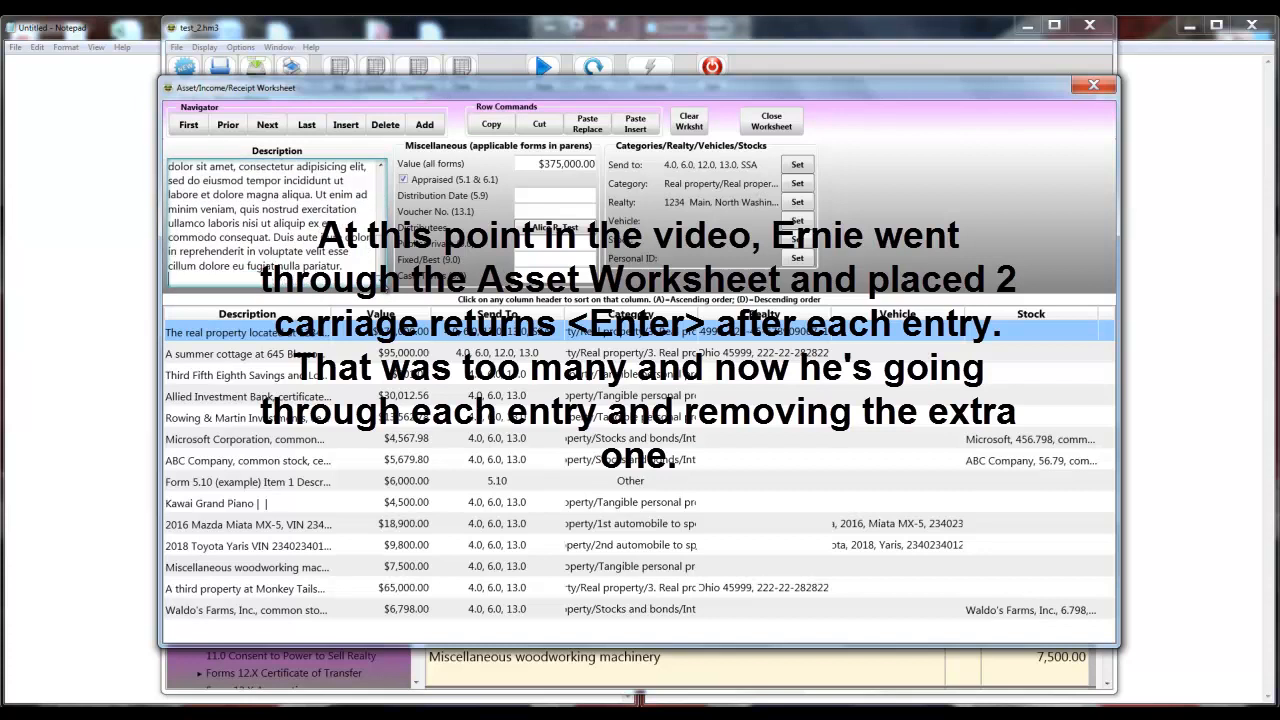
left_click(310, 358)
left_click_drag(381, 185, 381, 301)
left_click(330, 281)
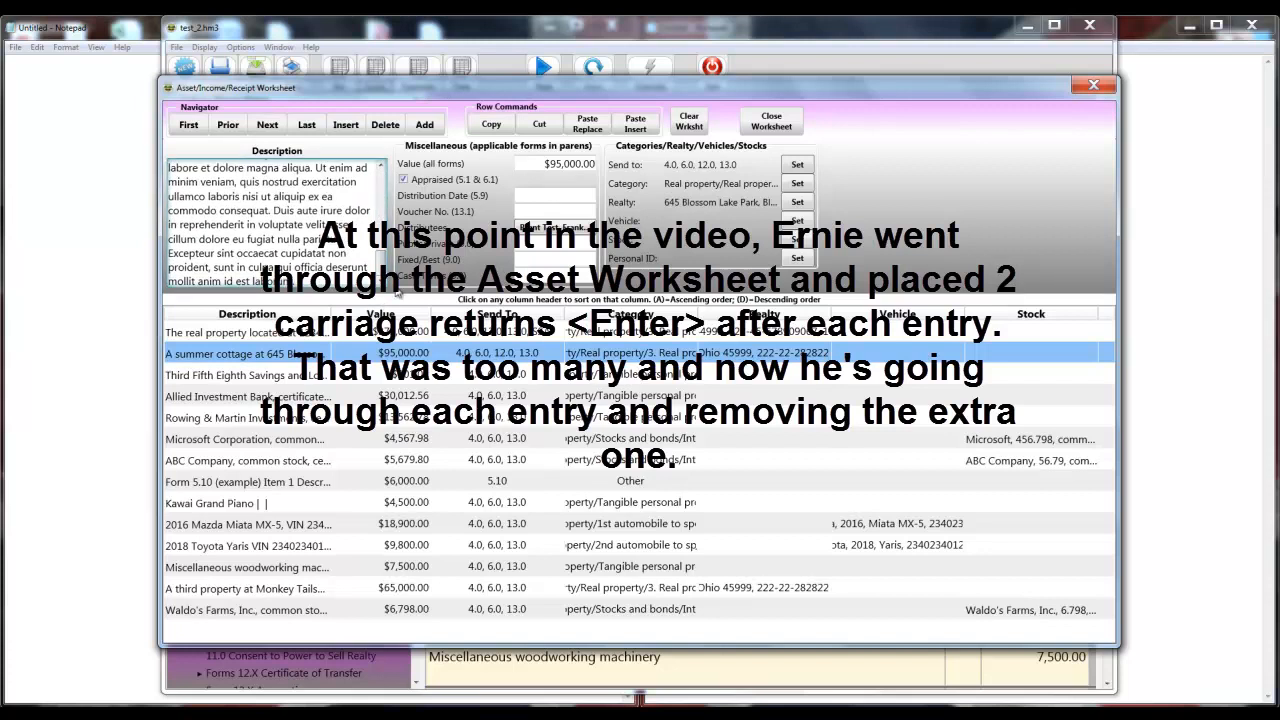
key("Return")
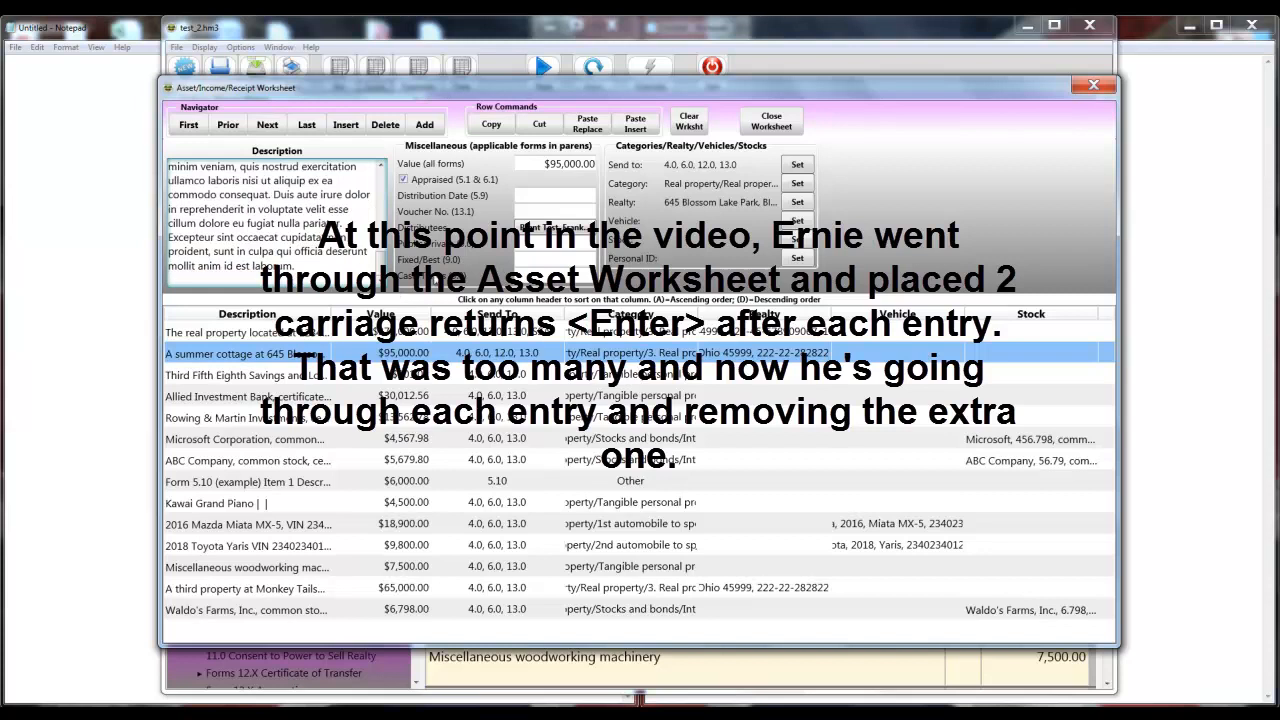
Check the savings, Allied, Rowing & Martin, Microsoft, ABC and Form 5.10 entry descriptions.
left_click(330, 374)
left_click(372, 271)
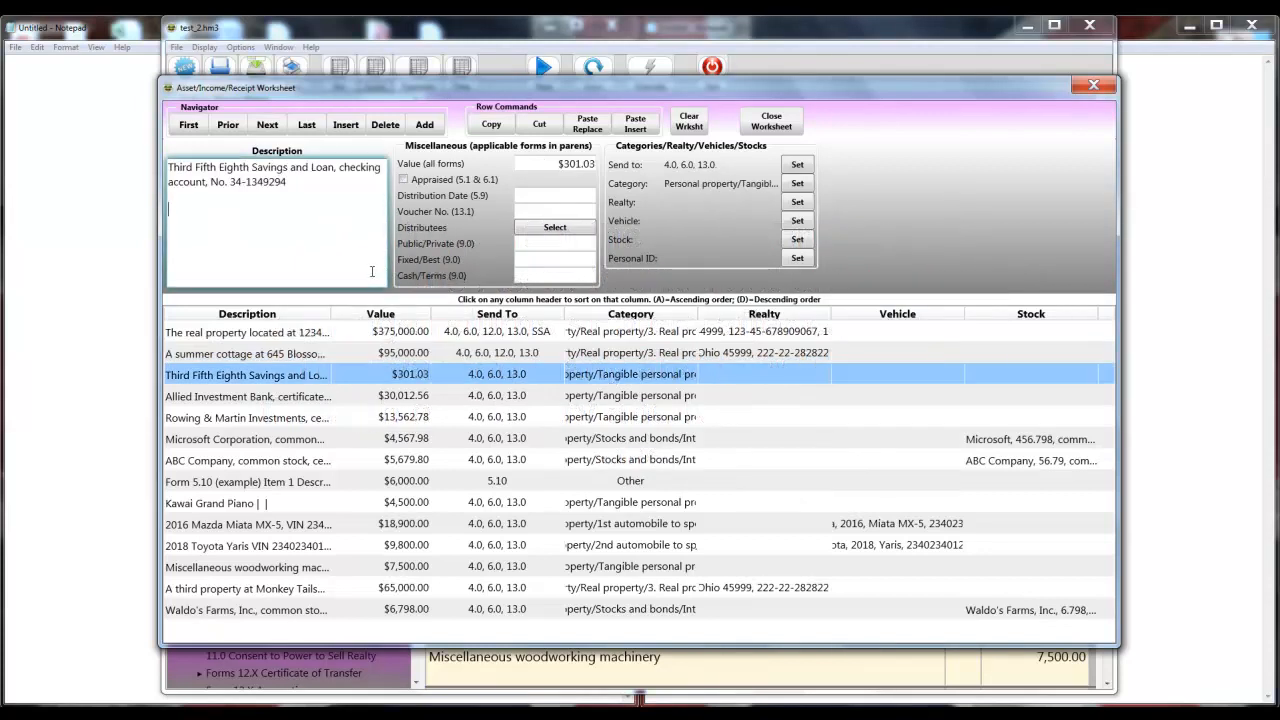
right_click(390, 378)
left_click(304, 404)
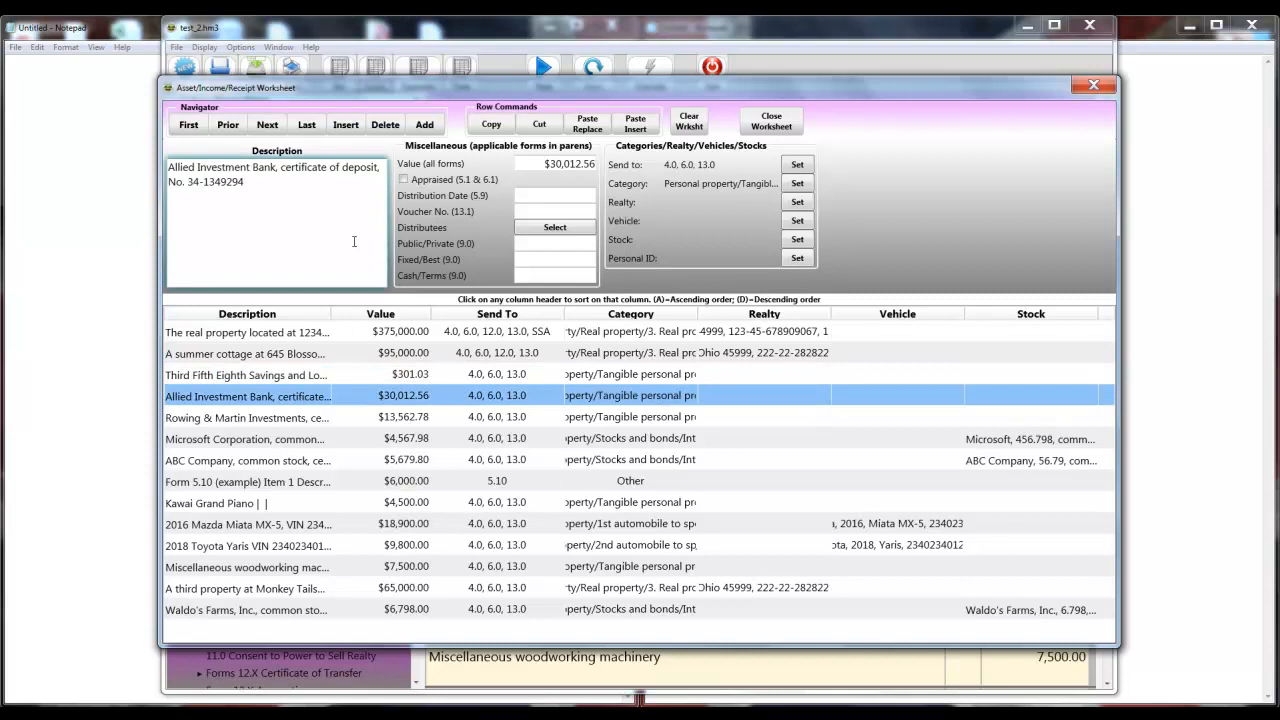
left_click(290, 418)
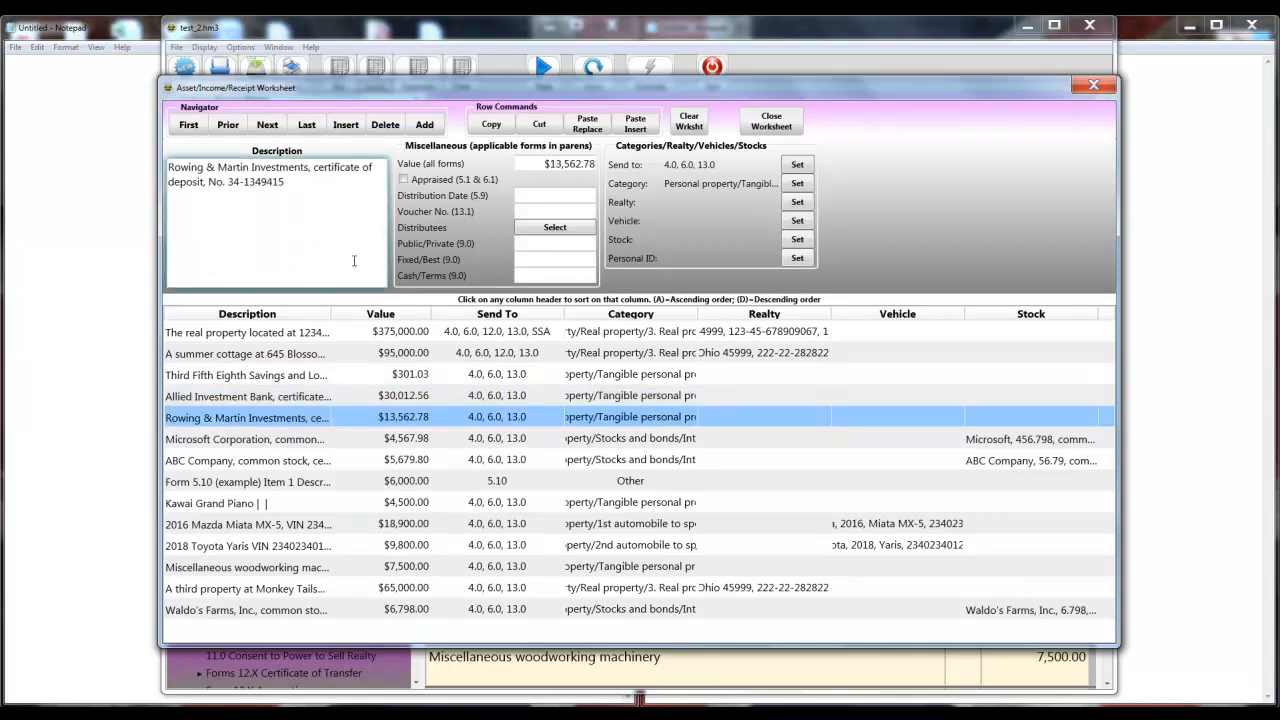
left_click(282, 440)
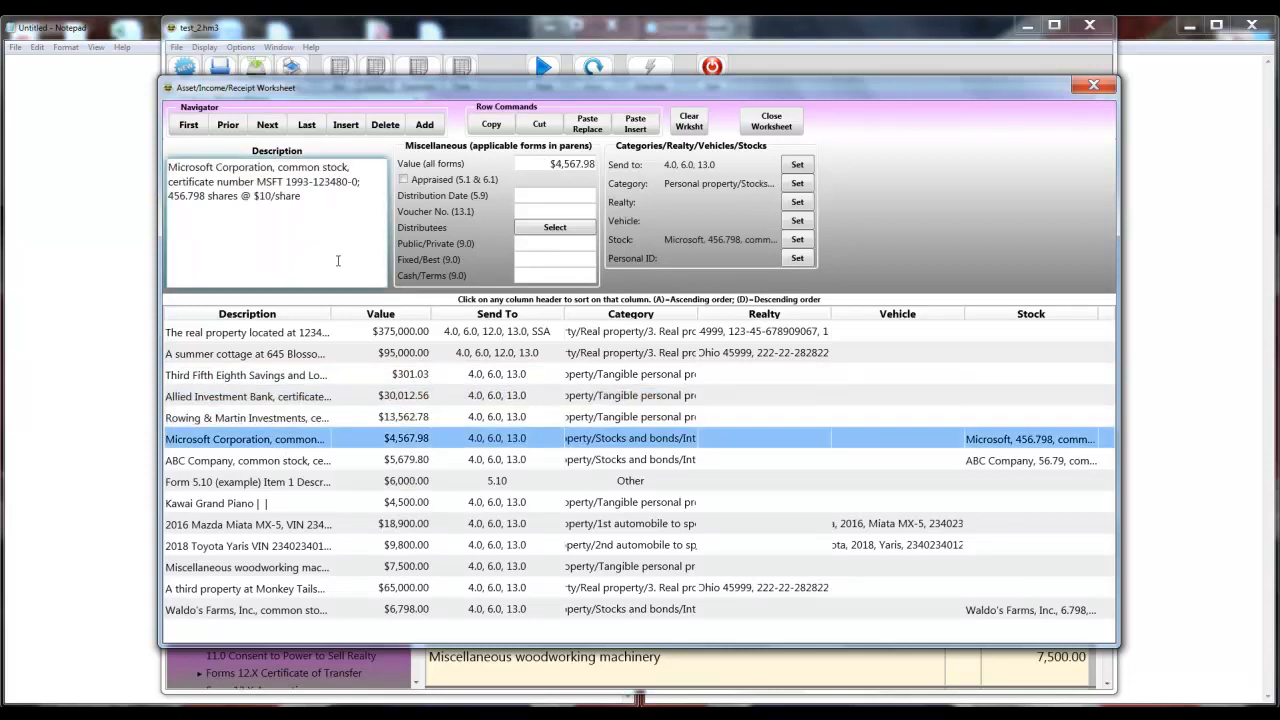
left_click(322, 462)
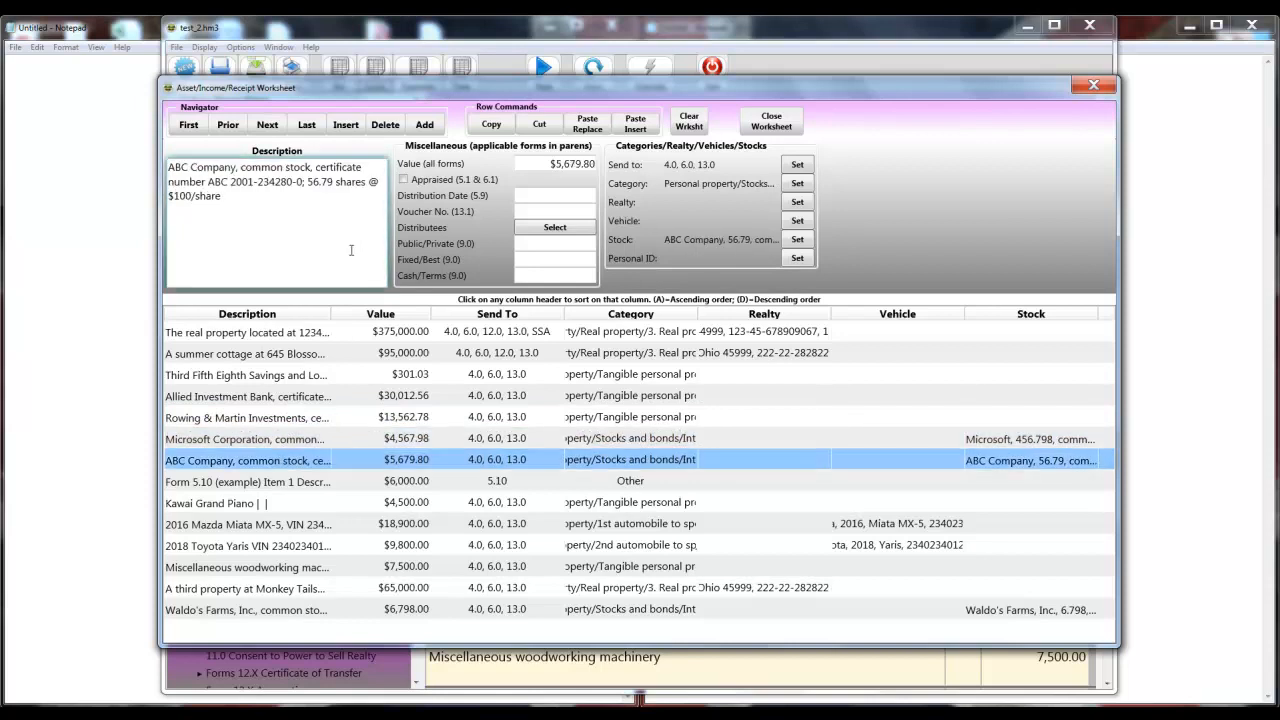
left_click(315, 484)
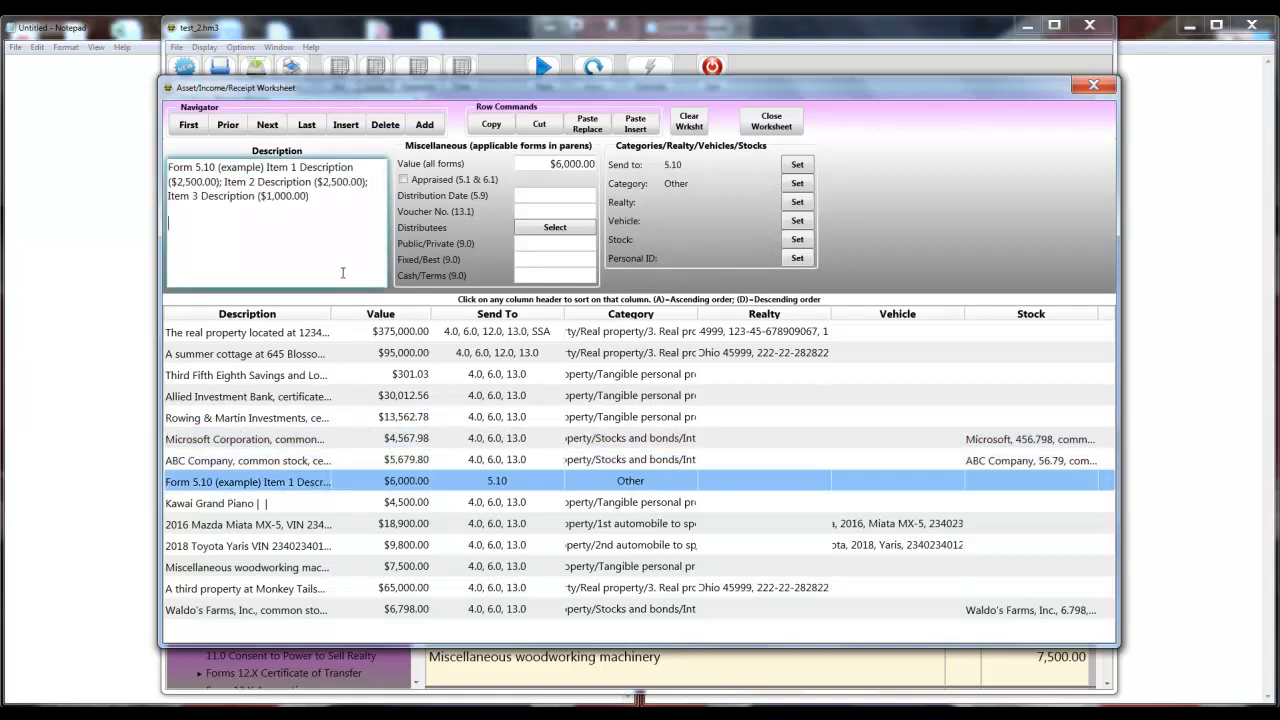
Delete the trailing line break after Kawai Grand Piano, then re-export the Schedule of Assets to Word.
left_click(290, 505)
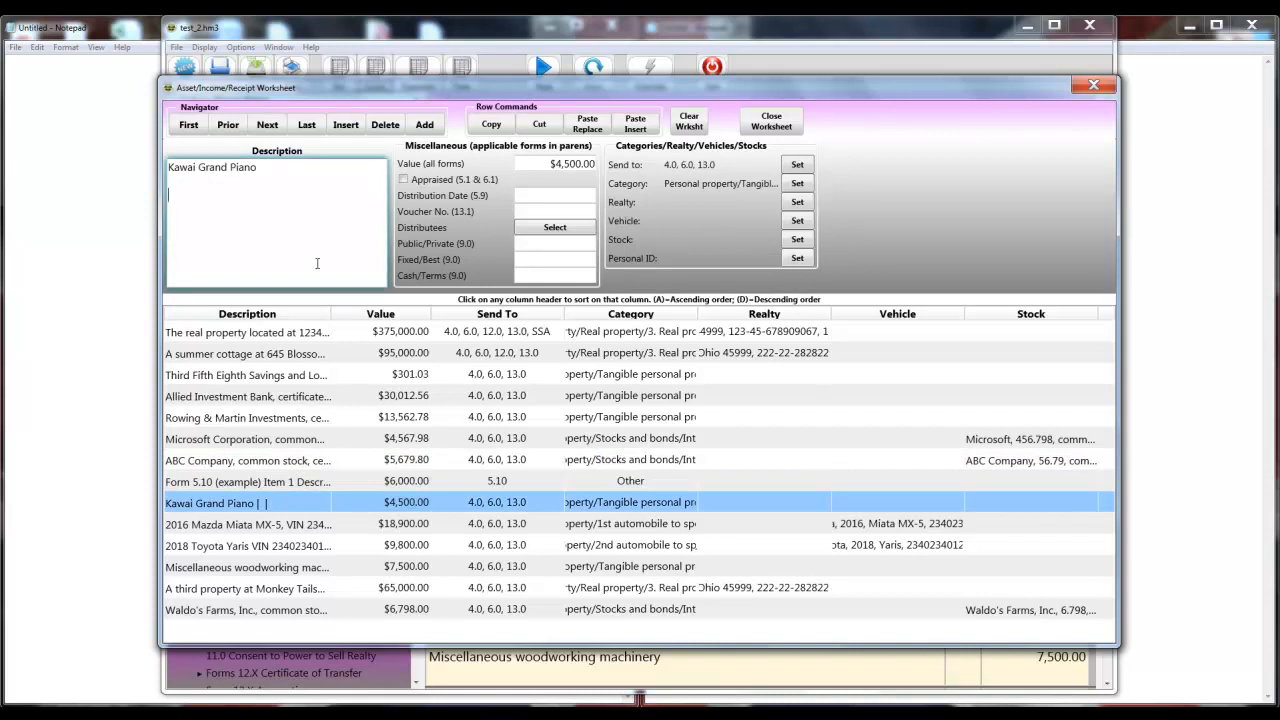
key("BackSpace")
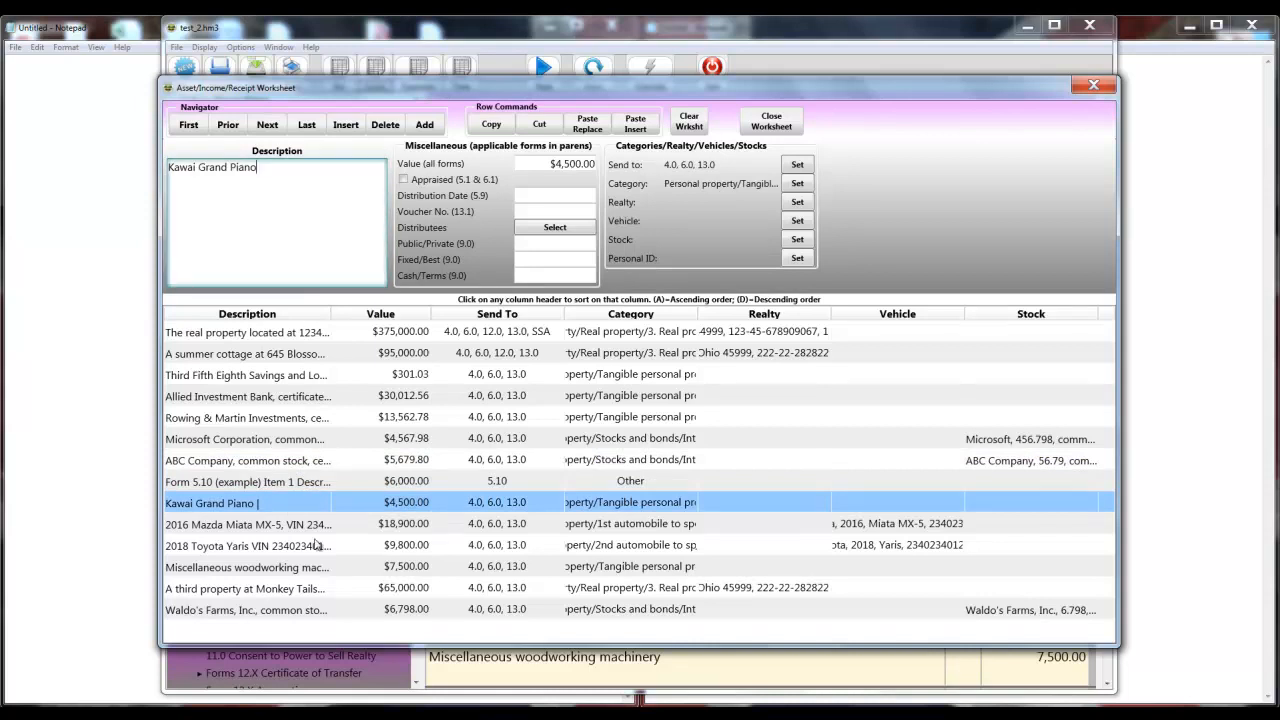
left_click(305, 520)
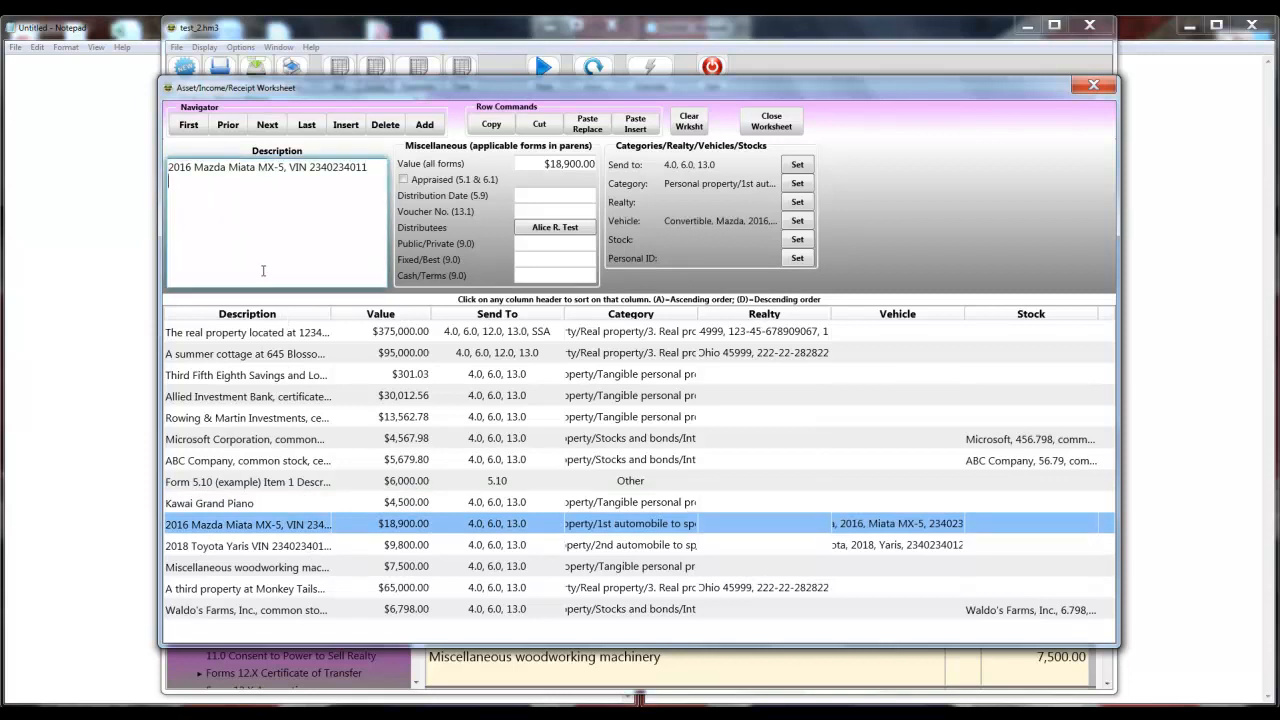
left_click(264, 545)
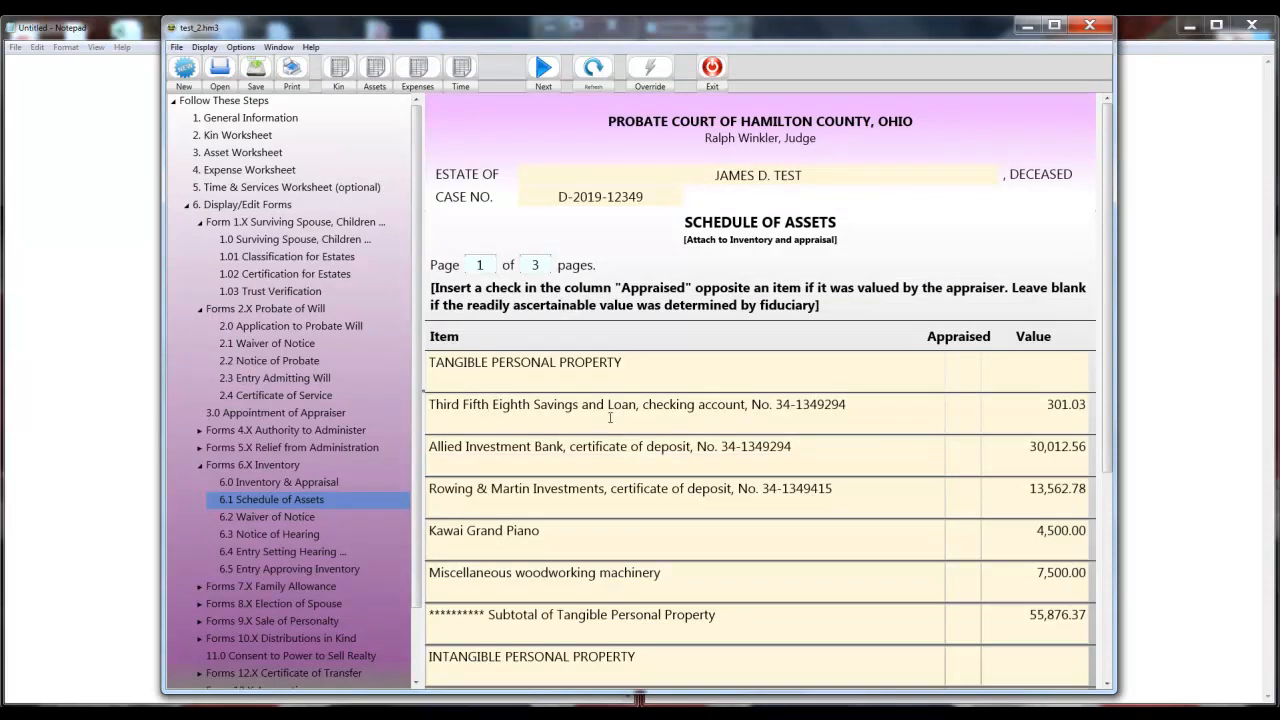
left_click(292, 76)
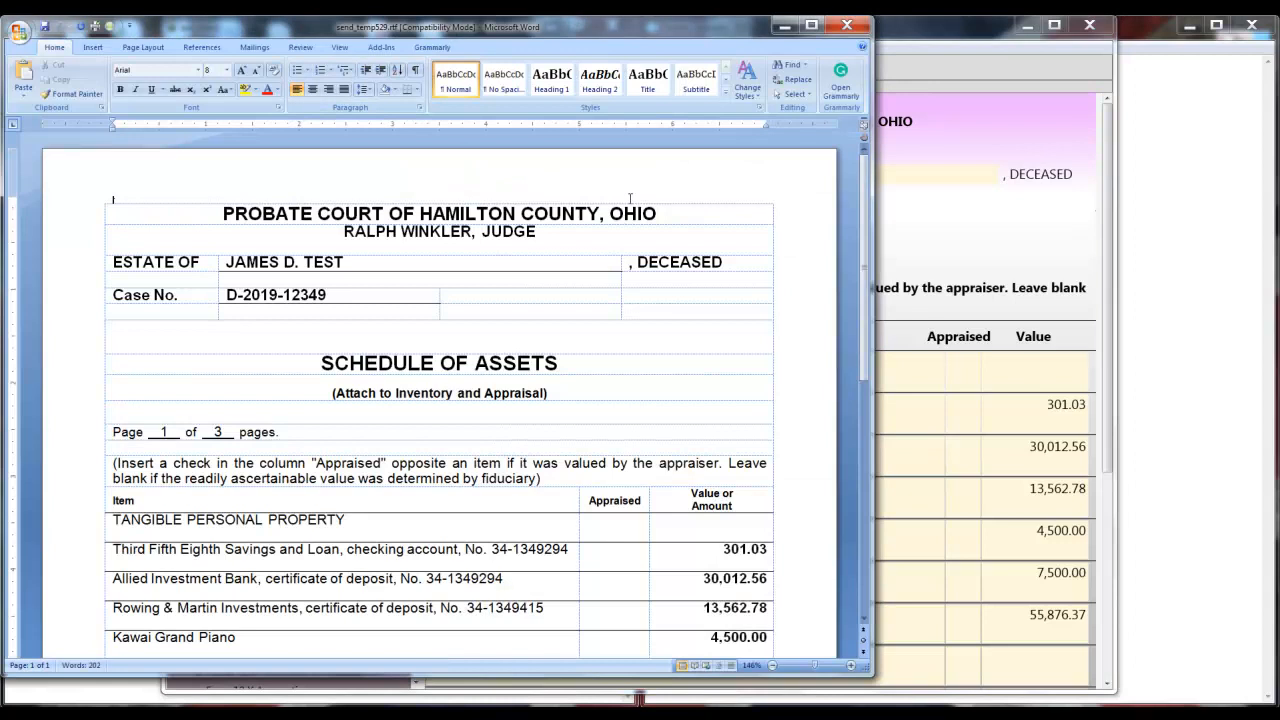
Hide the table gridlines, scroll through the Word Schedule of Assets, and close it.
left_click(425, 301)
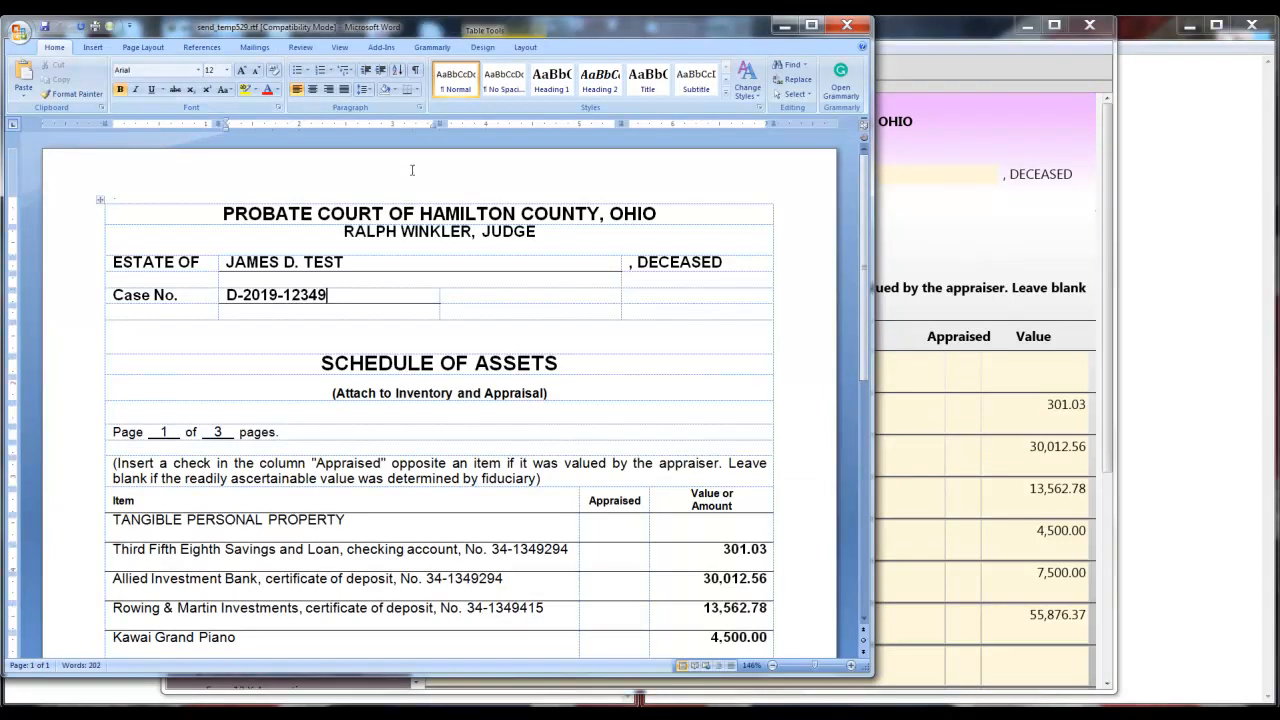
left_click(523, 48)
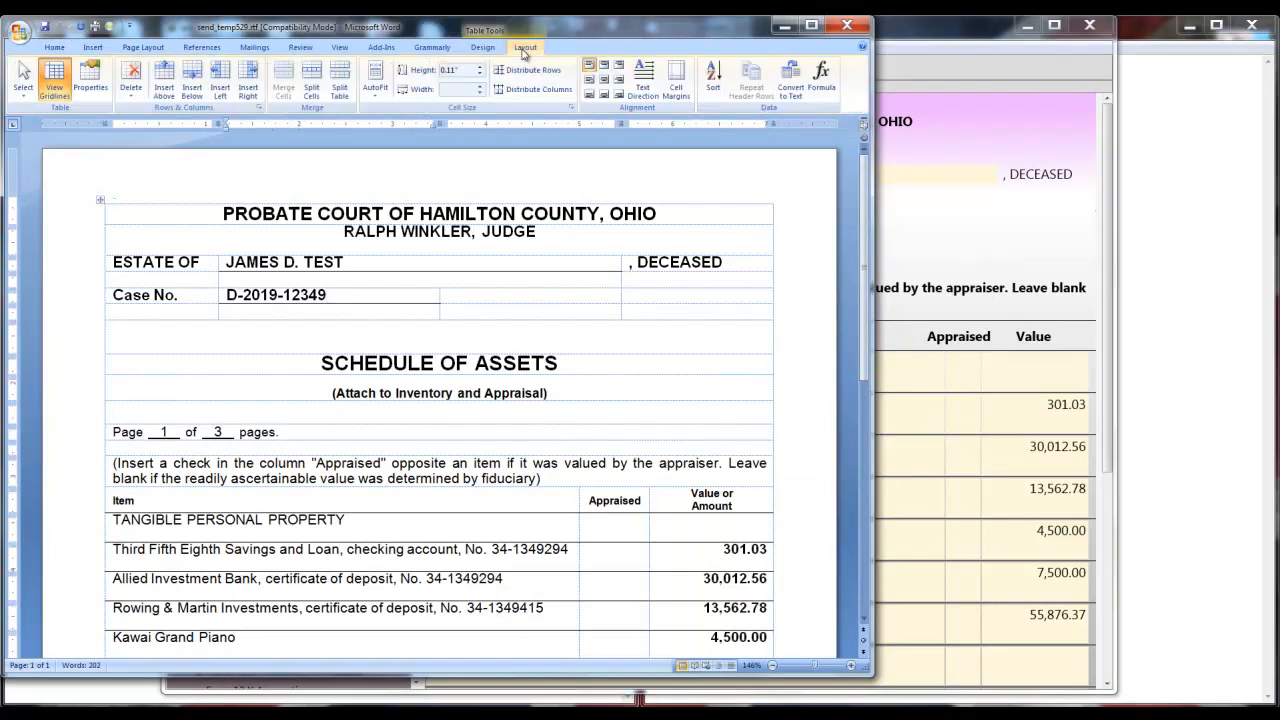
left_click(54, 80)
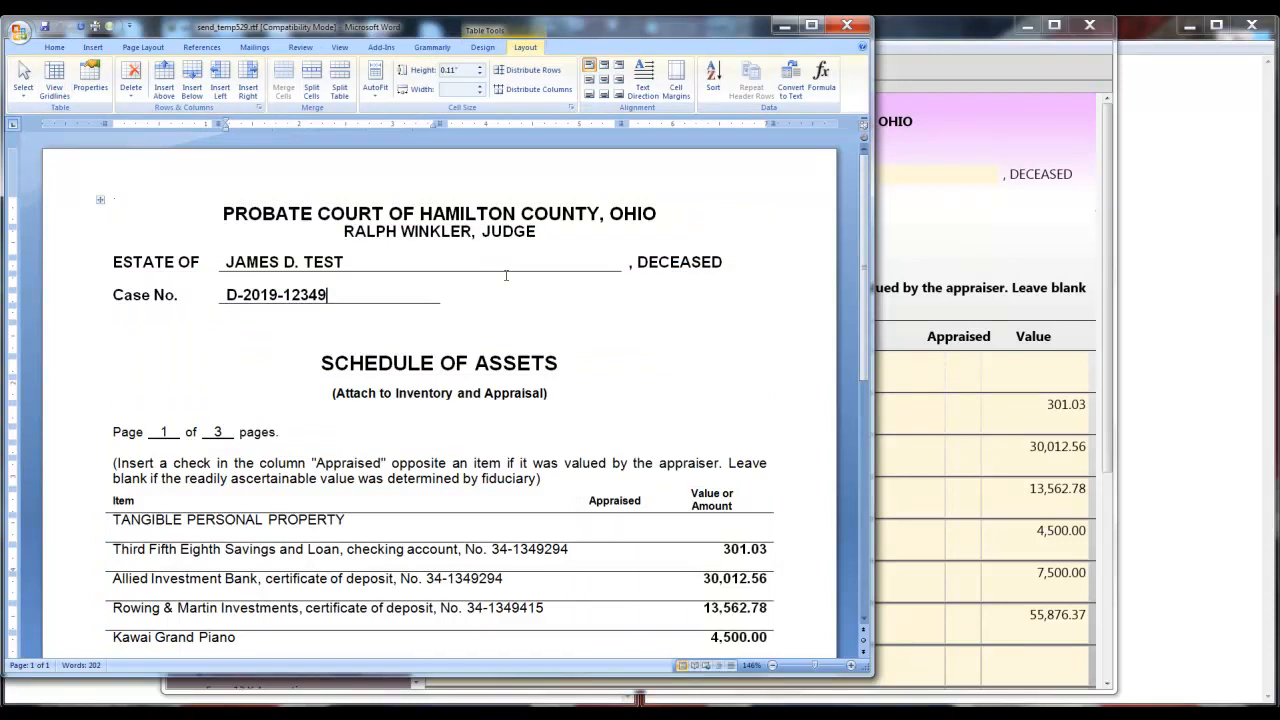
scroll(547, 313, "down", 5)
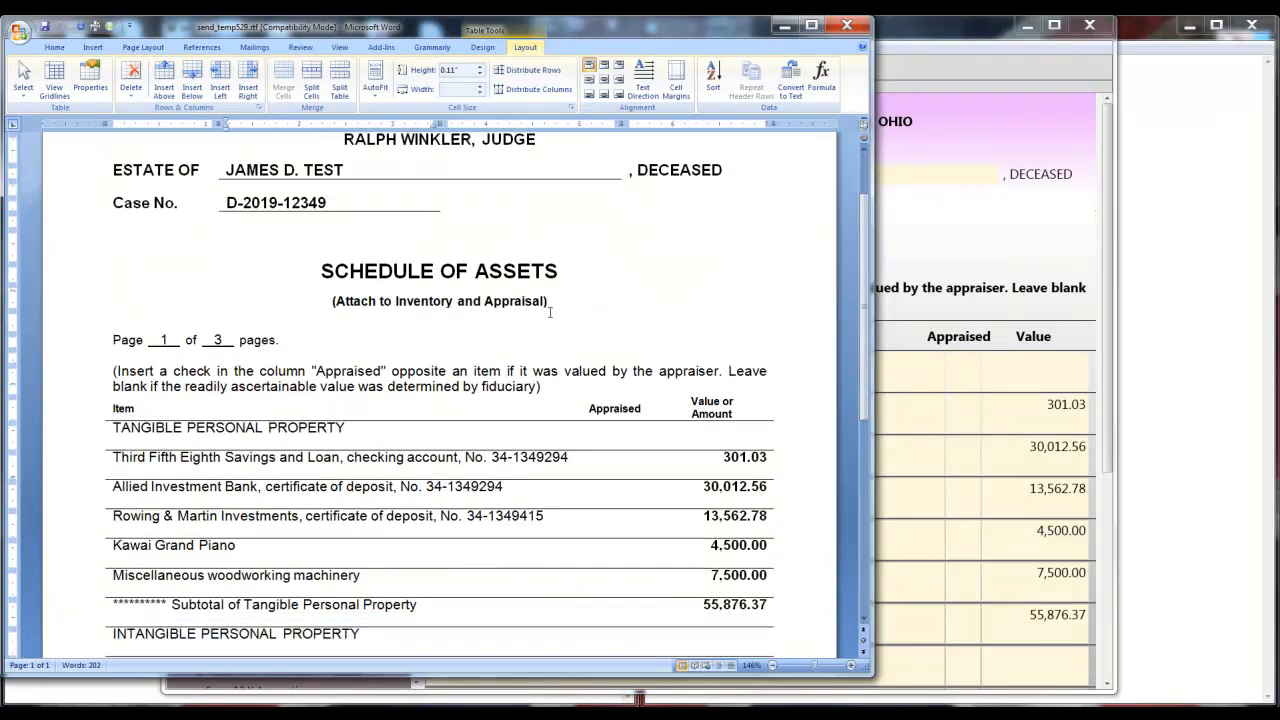
scroll(551, 310, "down", 1)
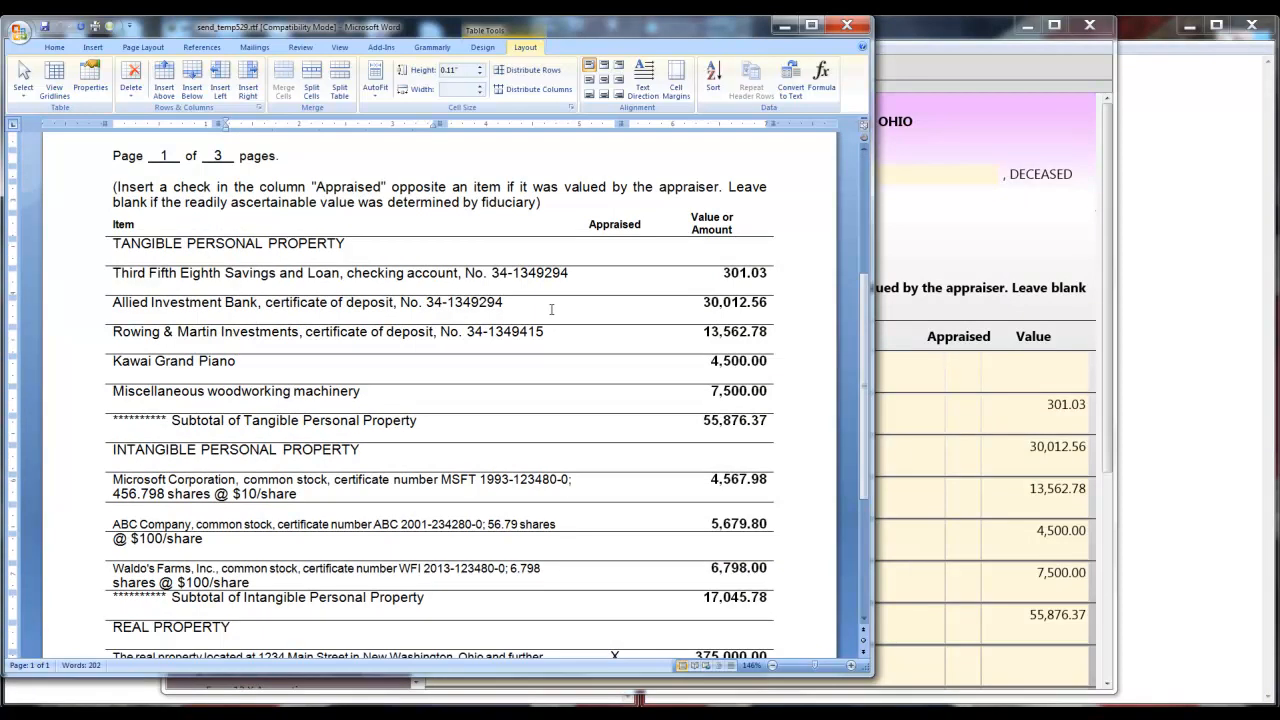
scroll(551, 310, "down", 2)
scroll(550, 309, "up", 1)
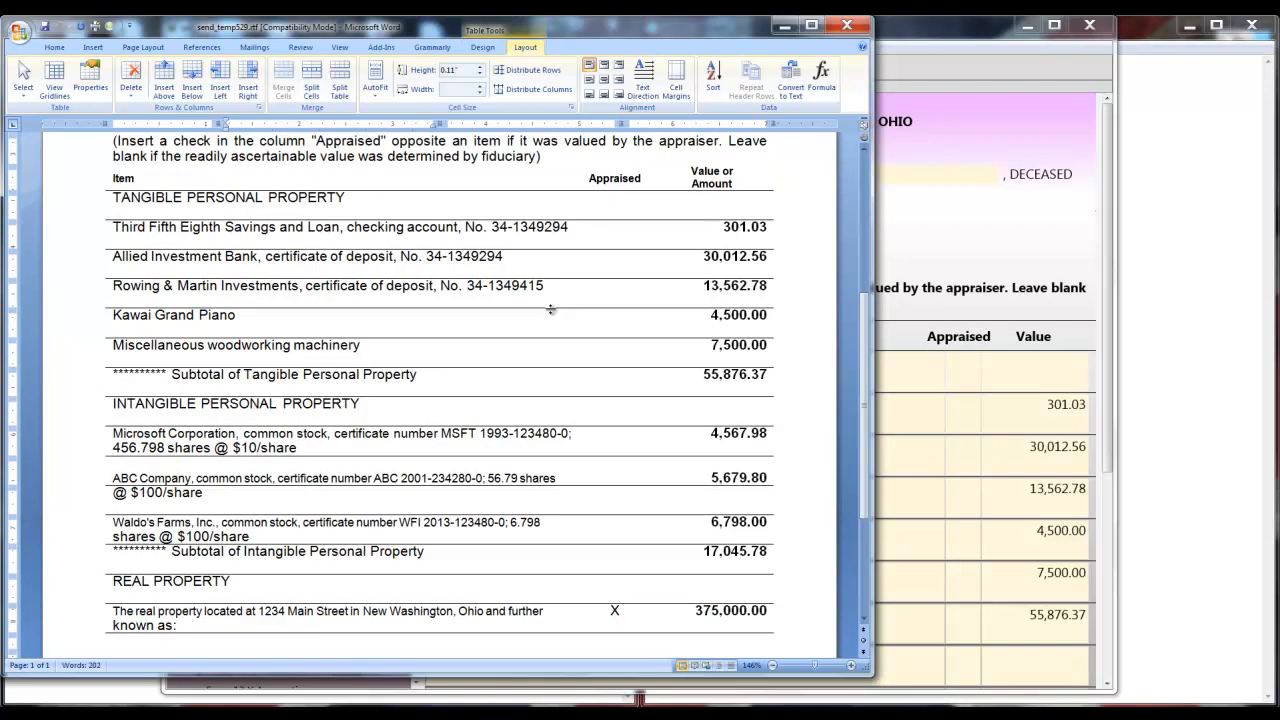
left_click(846, 25)
left_click(373, 80)
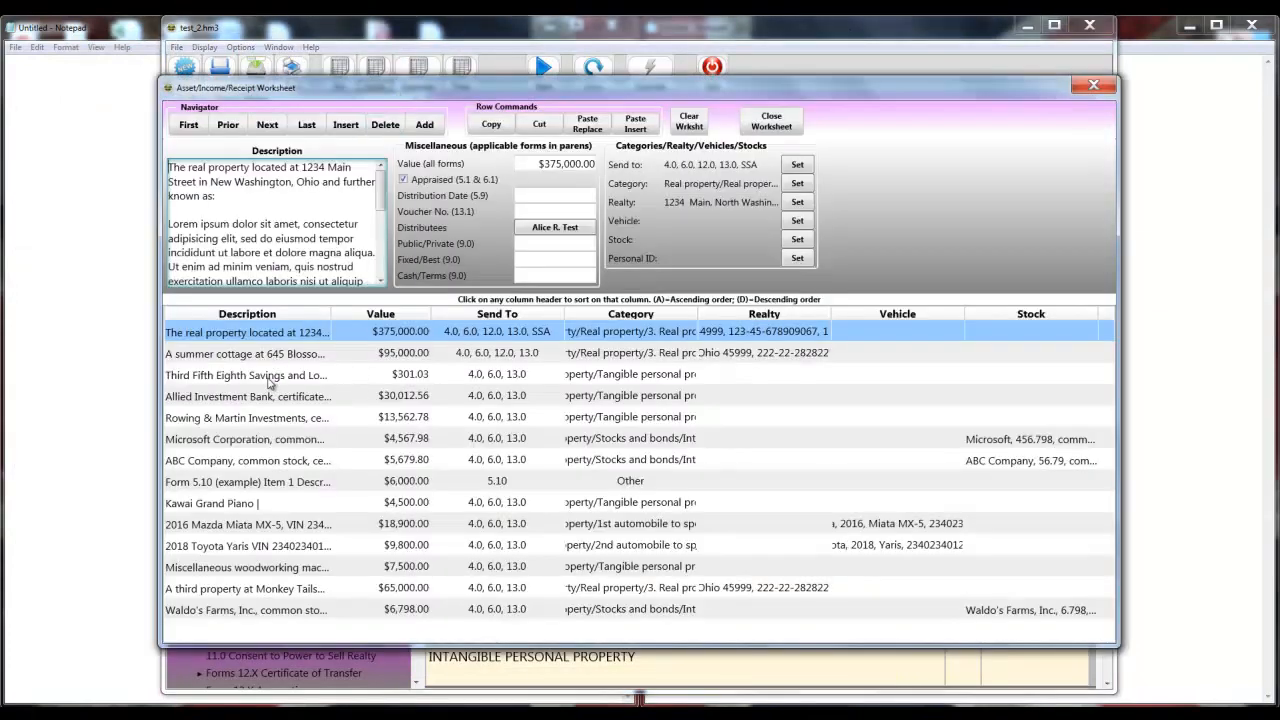
left_click(255, 508)
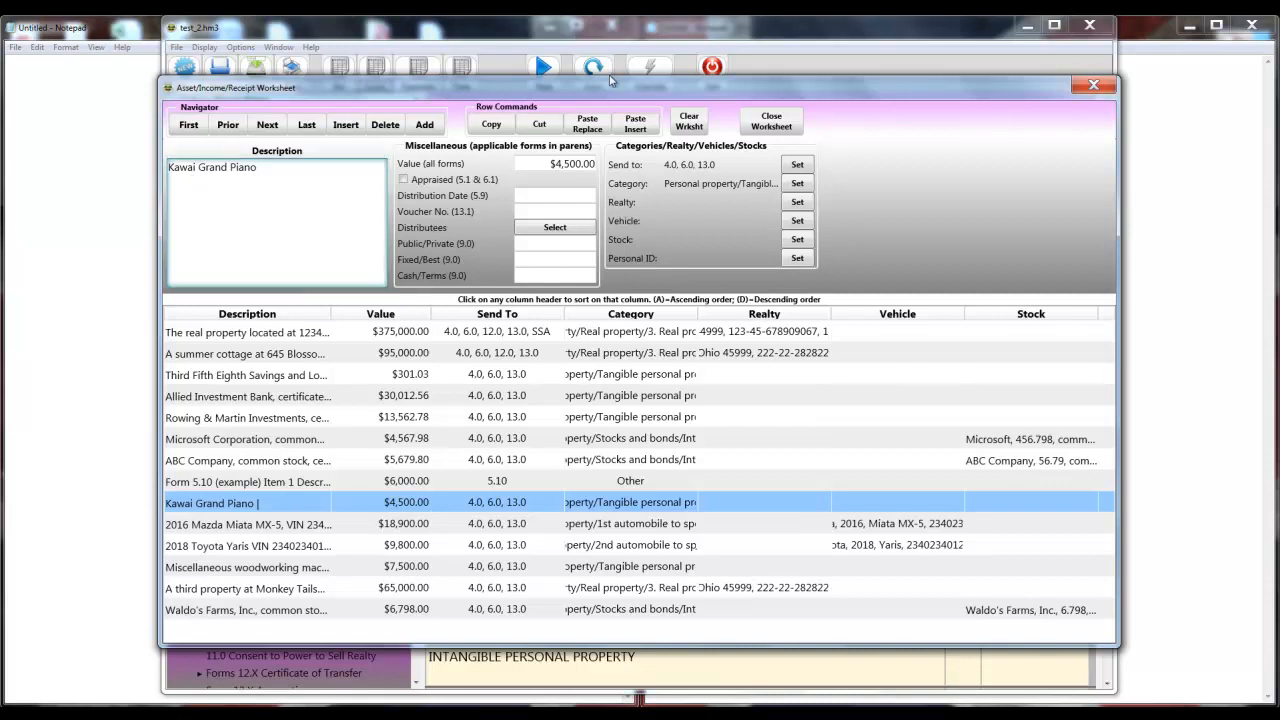
left_click(774, 124)
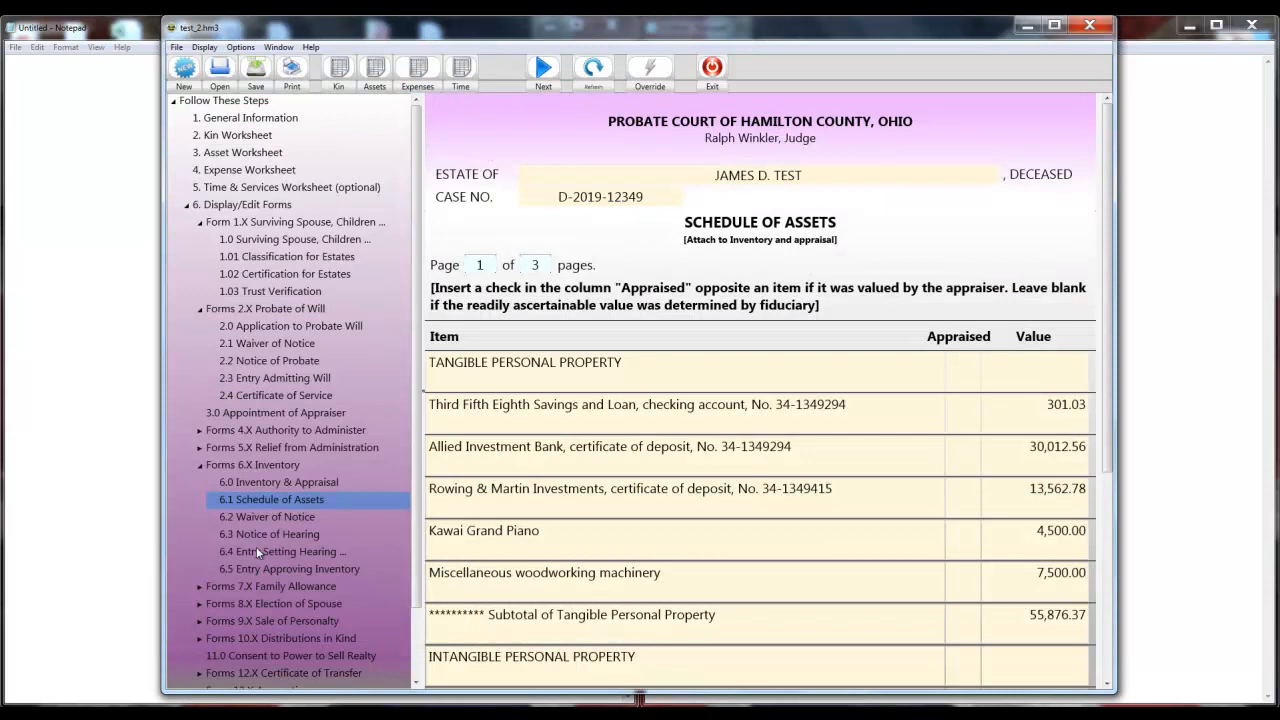
On side 2 of Form 5.10 Application for Summary Release, tick the federal institution accounts item.
scroll(260, 545, "down", 2)
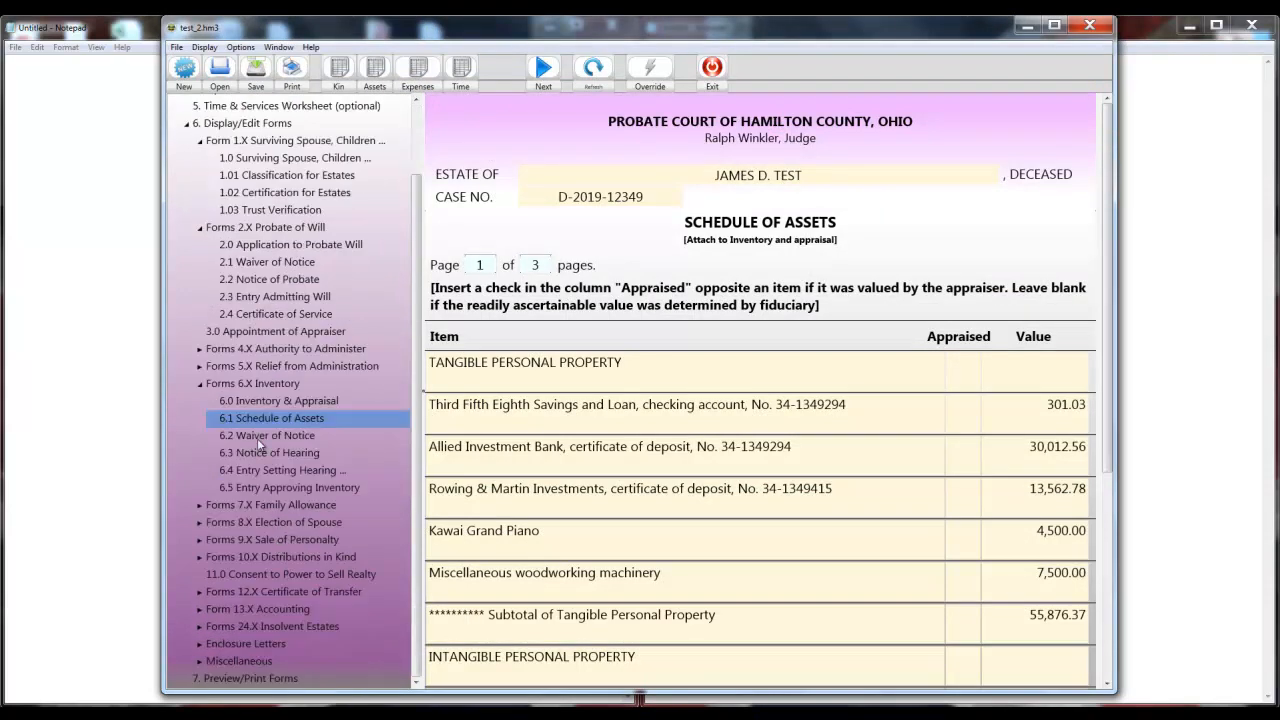
left_click(199, 366)
left_click(239, 538)
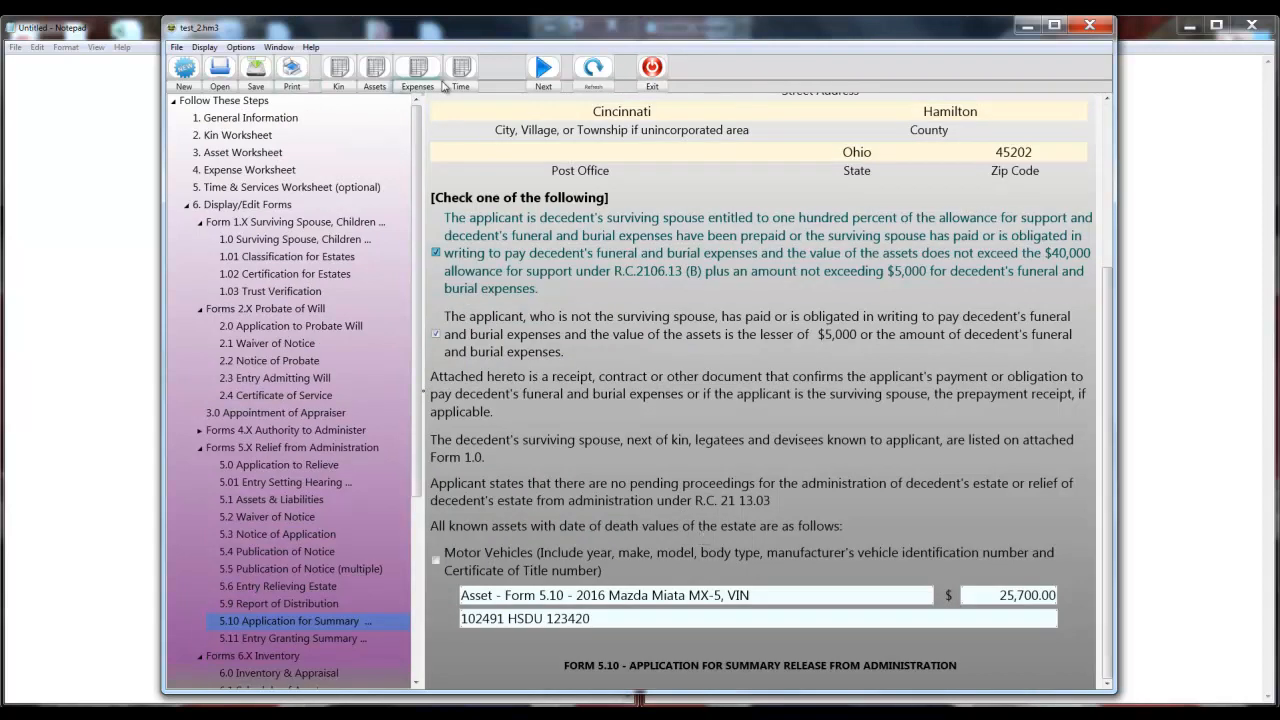
left_click(543, 72)
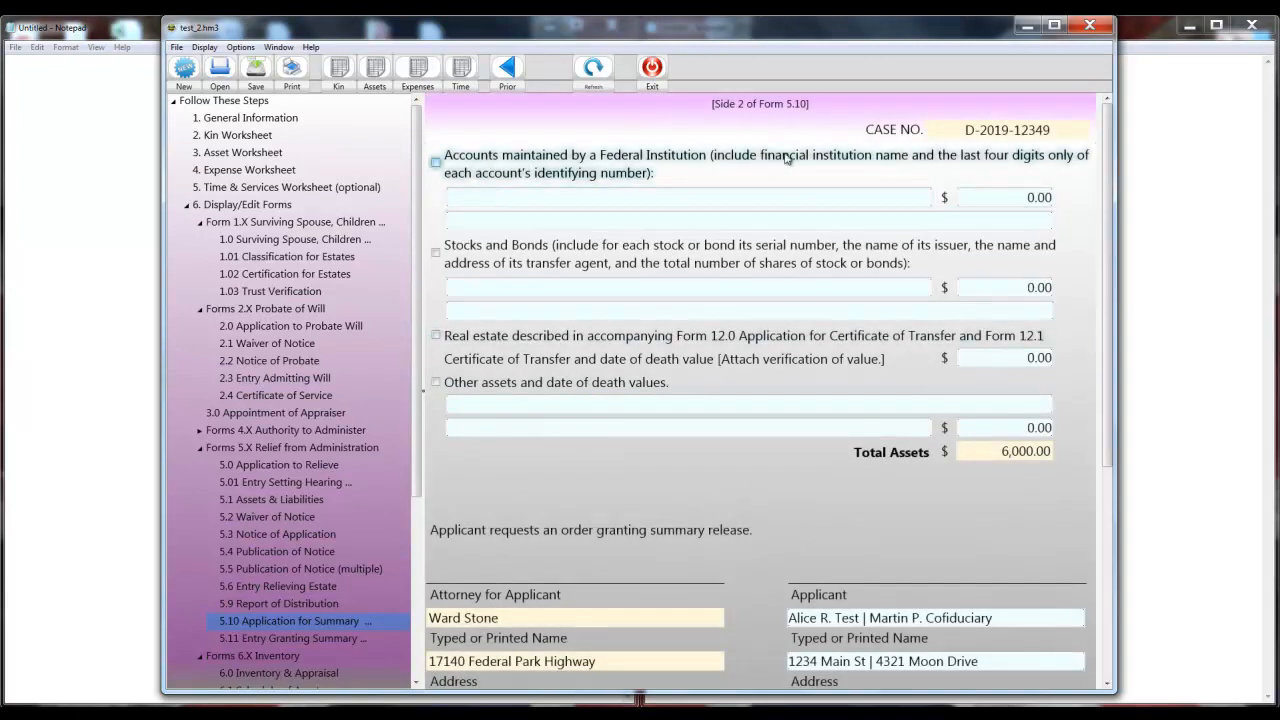
left_click(646, 195)
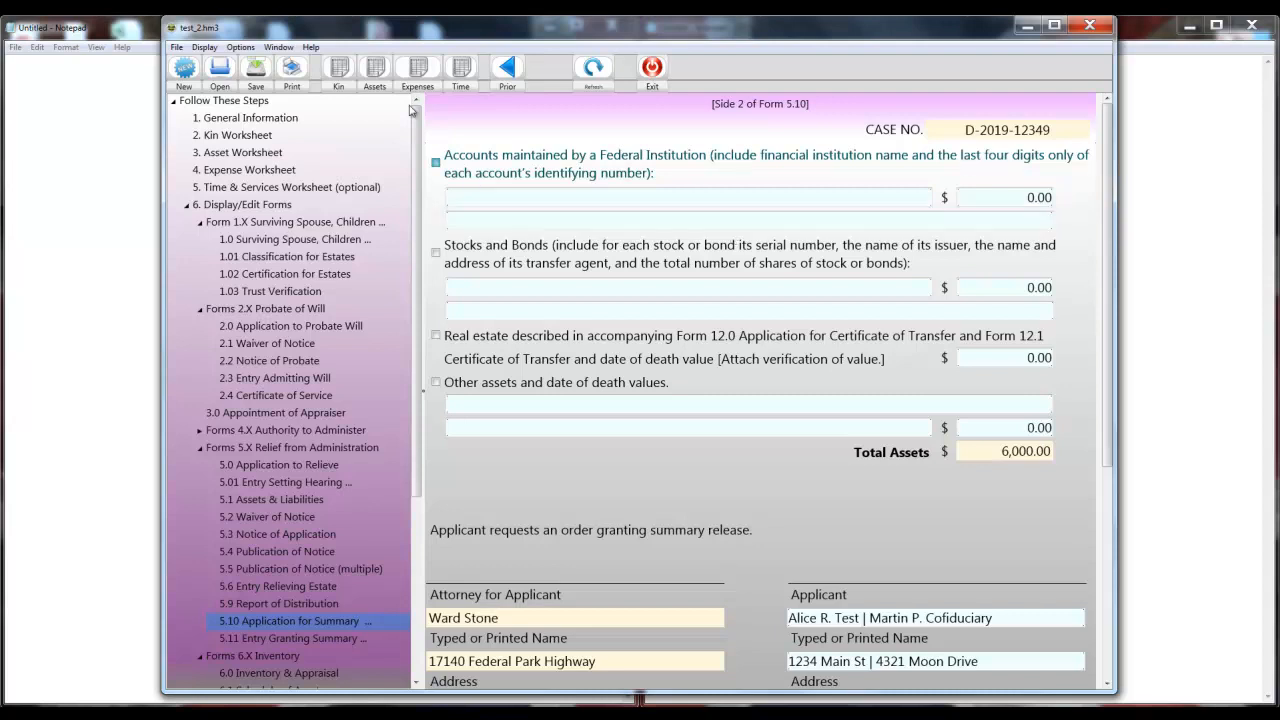
left_click(373, 88)
left_click(377, 91)
Add a new blank entry below the Waldo's Farms, Inc. stock in the asset worksheet.
left_click(231, 612)
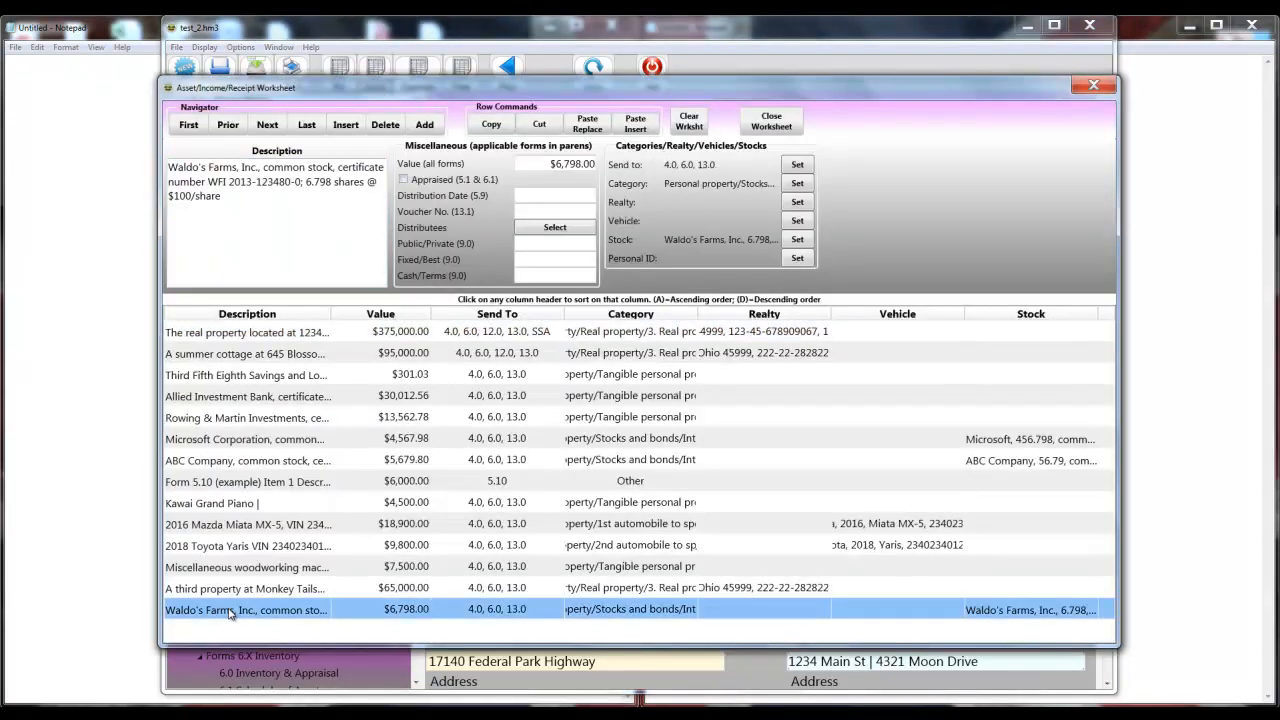
left_click(240, 484)
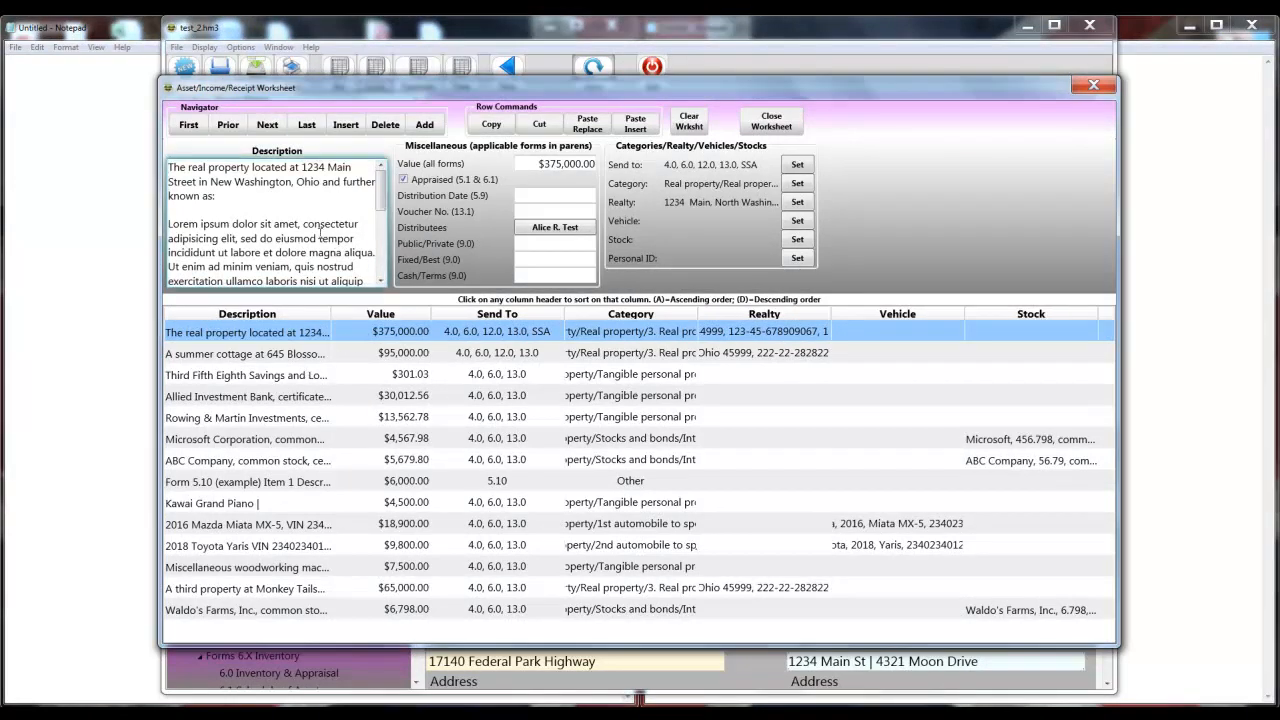
left_click(424, 124)
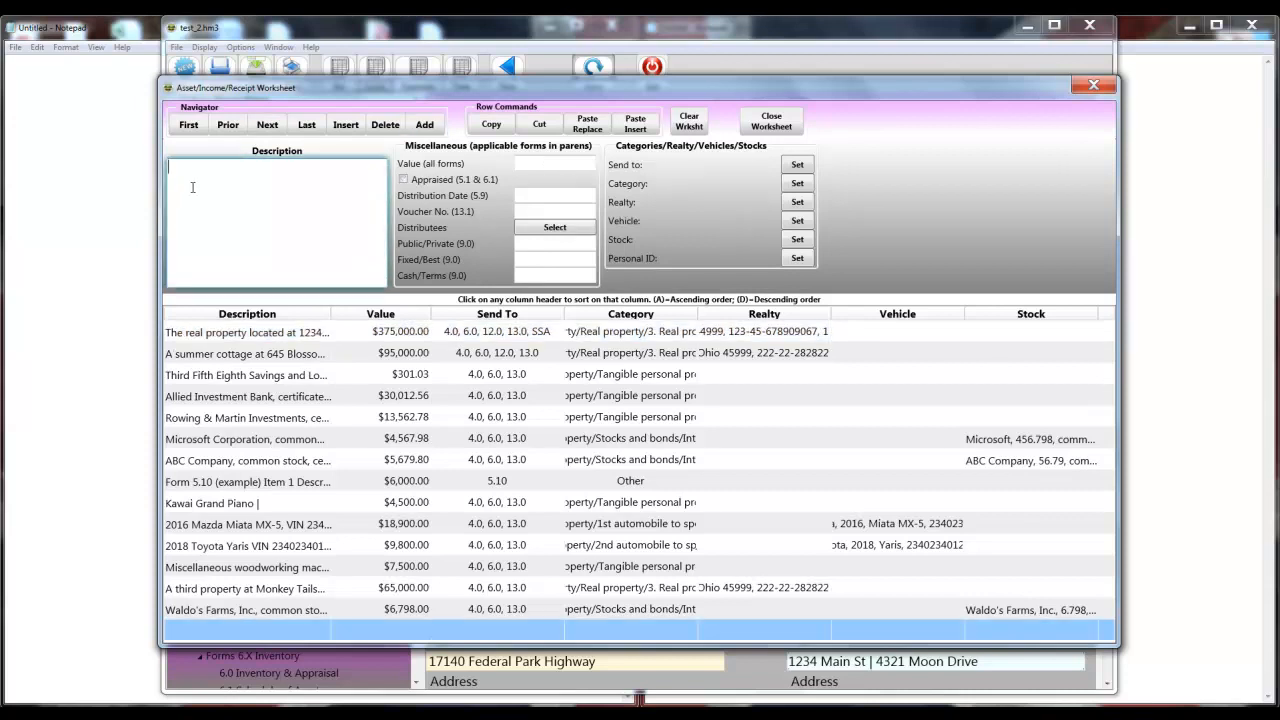
left_click(1180, 240)
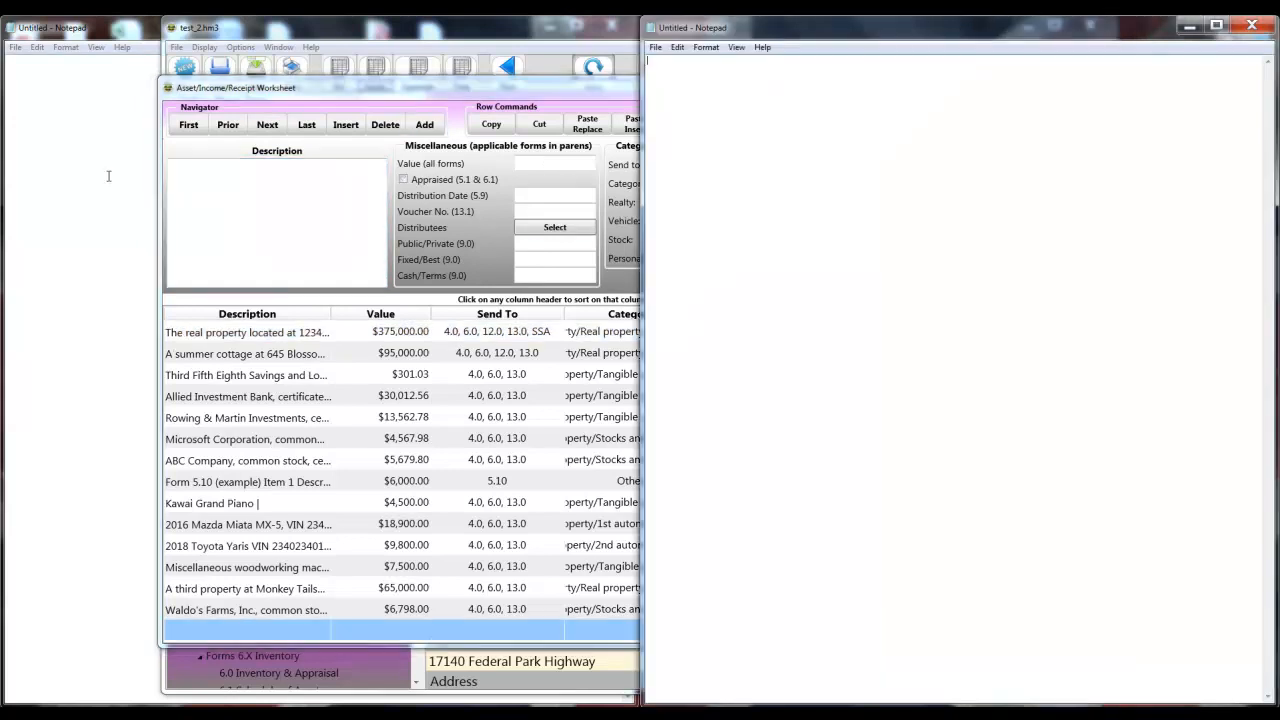
left_click(432, 37)
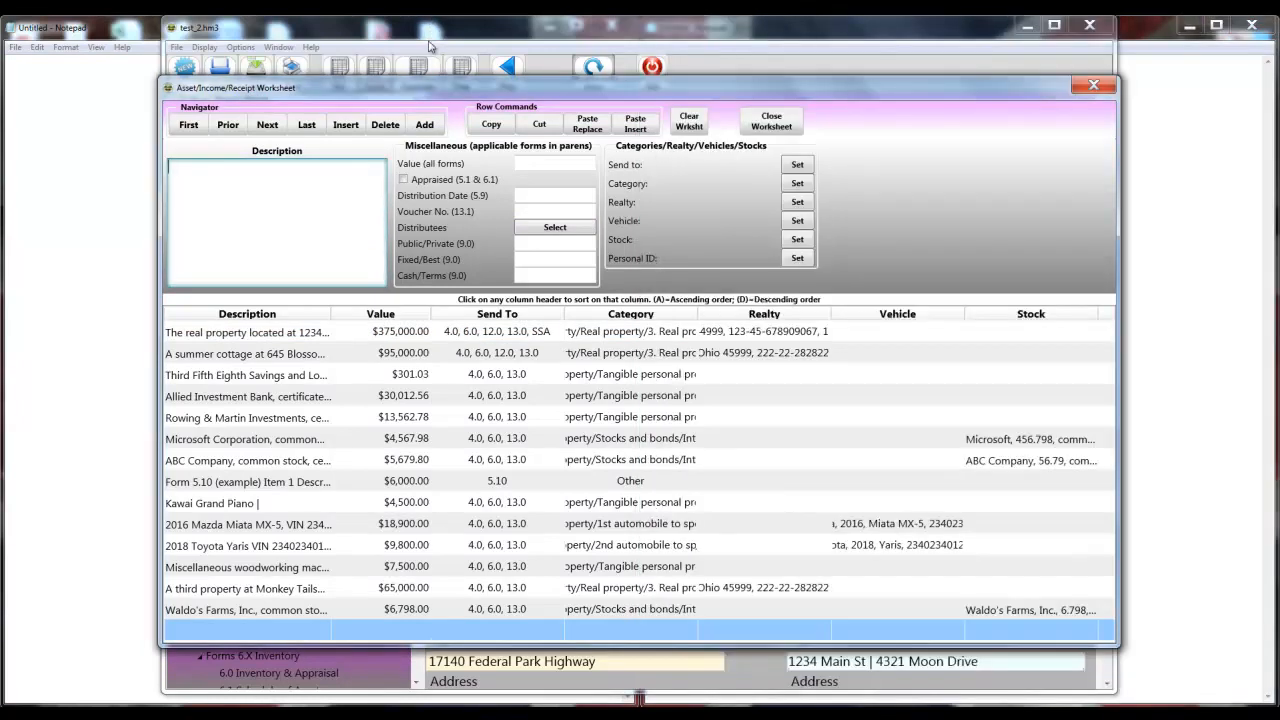
mouse_move(638, 697)
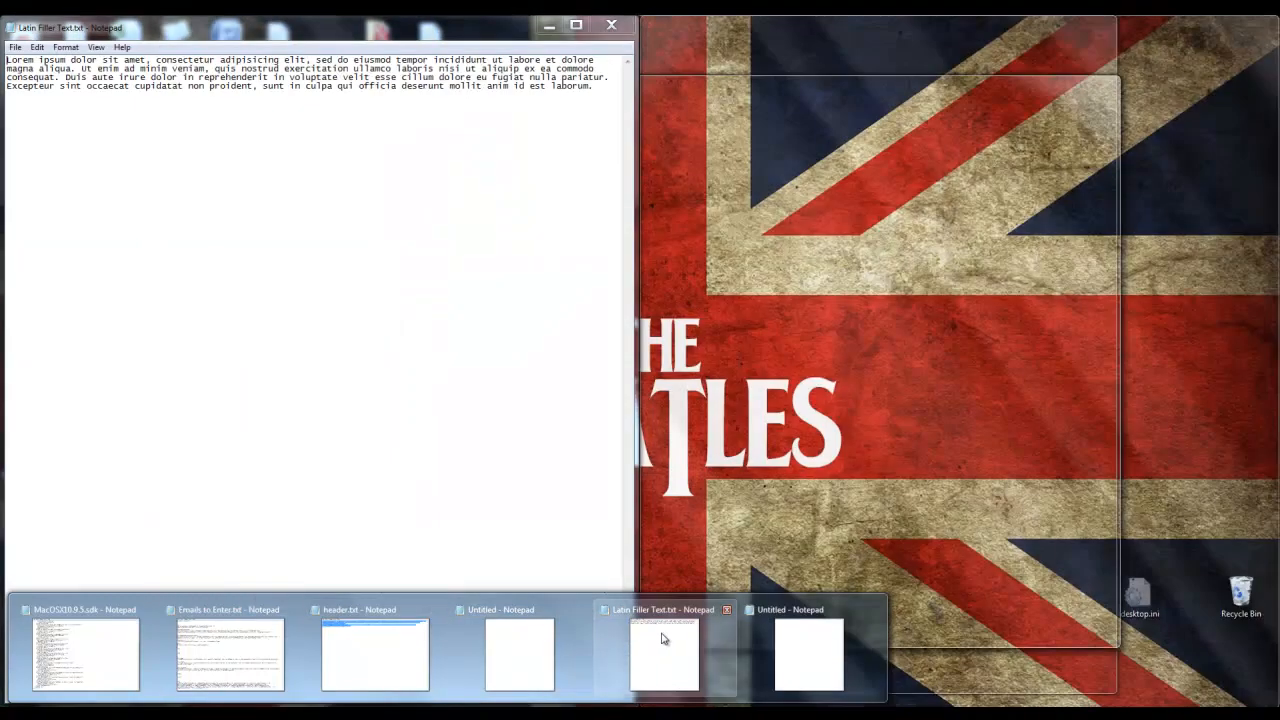
Paste the Lorem ipsum text from Latin Filler Text into the new description, then undo it.
left_click(655, 636)
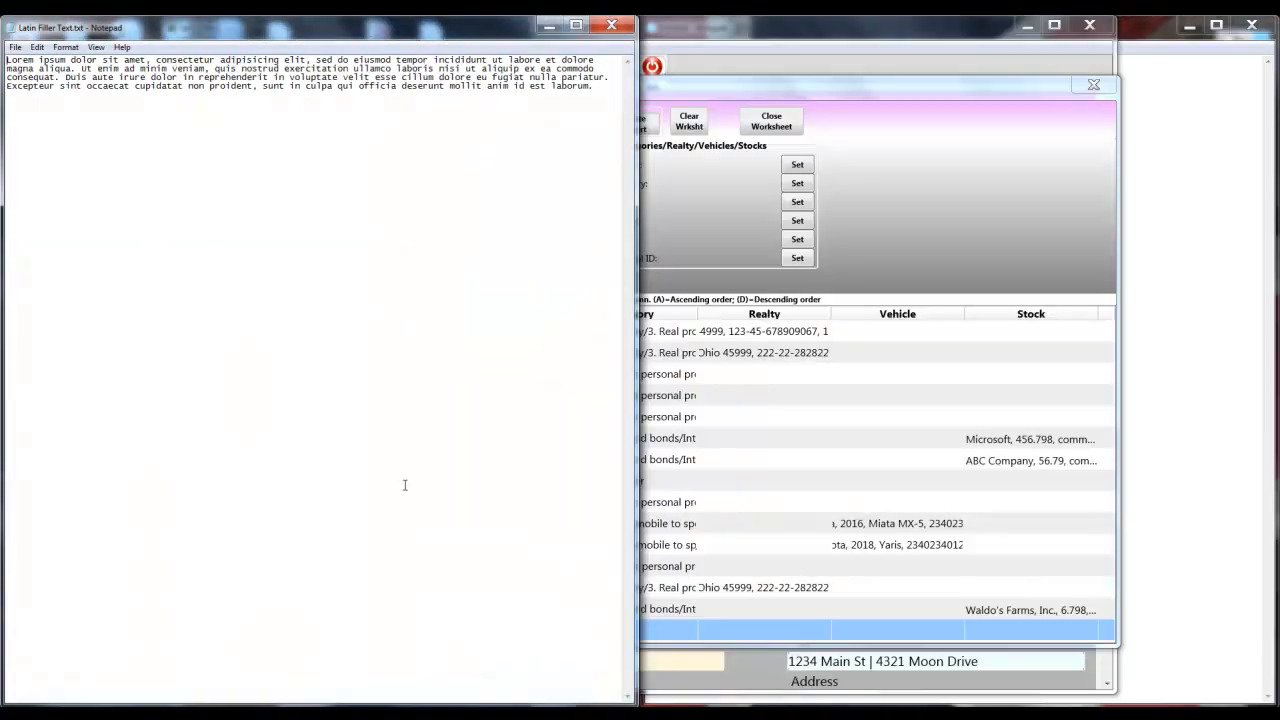
key("ctrl+a")
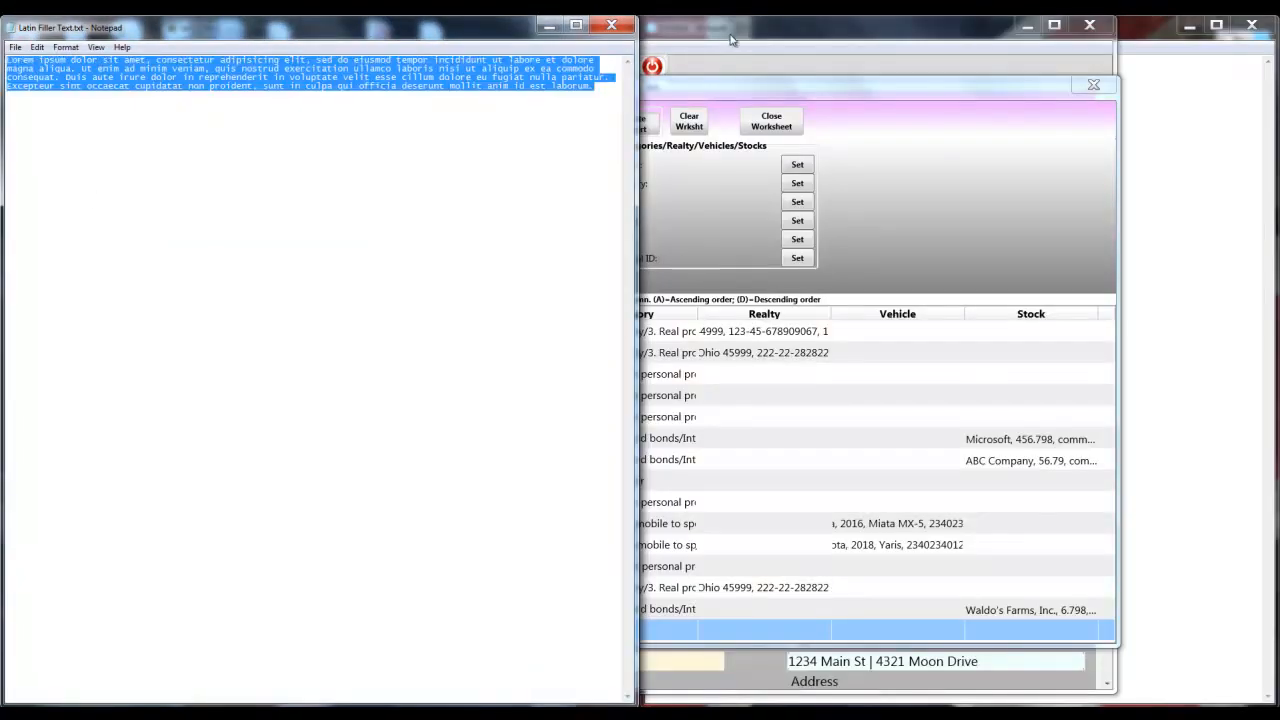
left_click(762, 101)
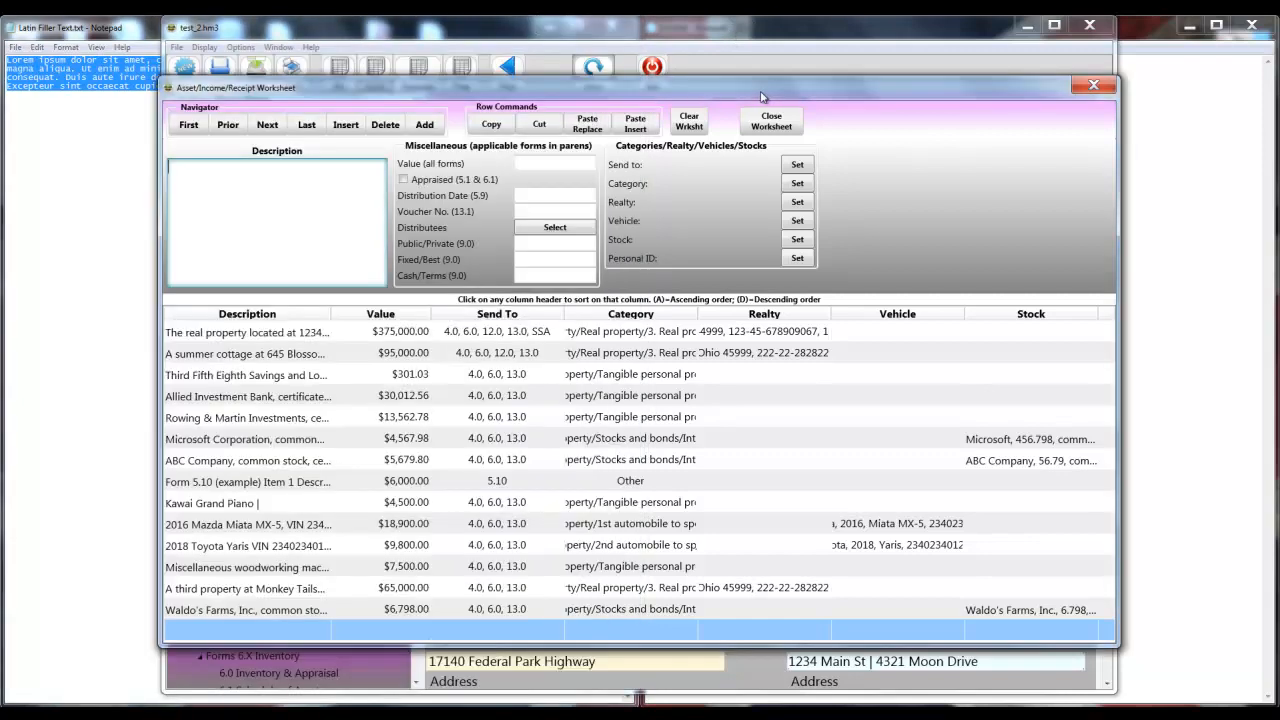
left_click(208, 252)
type("Lorem ipsum dolor sit amet, consectetur adipiscing elit, sed do eiusmod tempor incididunt ut labore et dolore magna aliqua. Ut enim ad minim veniam, quis nostrud exercitation ullamco laboris nisi ut aliquip ex ea commodo consequat. Duis aute irure dolor in reprehenderit in voluptate velit esse cillum dolore eu fugiat nulla pariatur. Excepteur sint occaecat cupidatat non proident, sunt in culpa qui officia deserunt mollit anim id est laborum.")
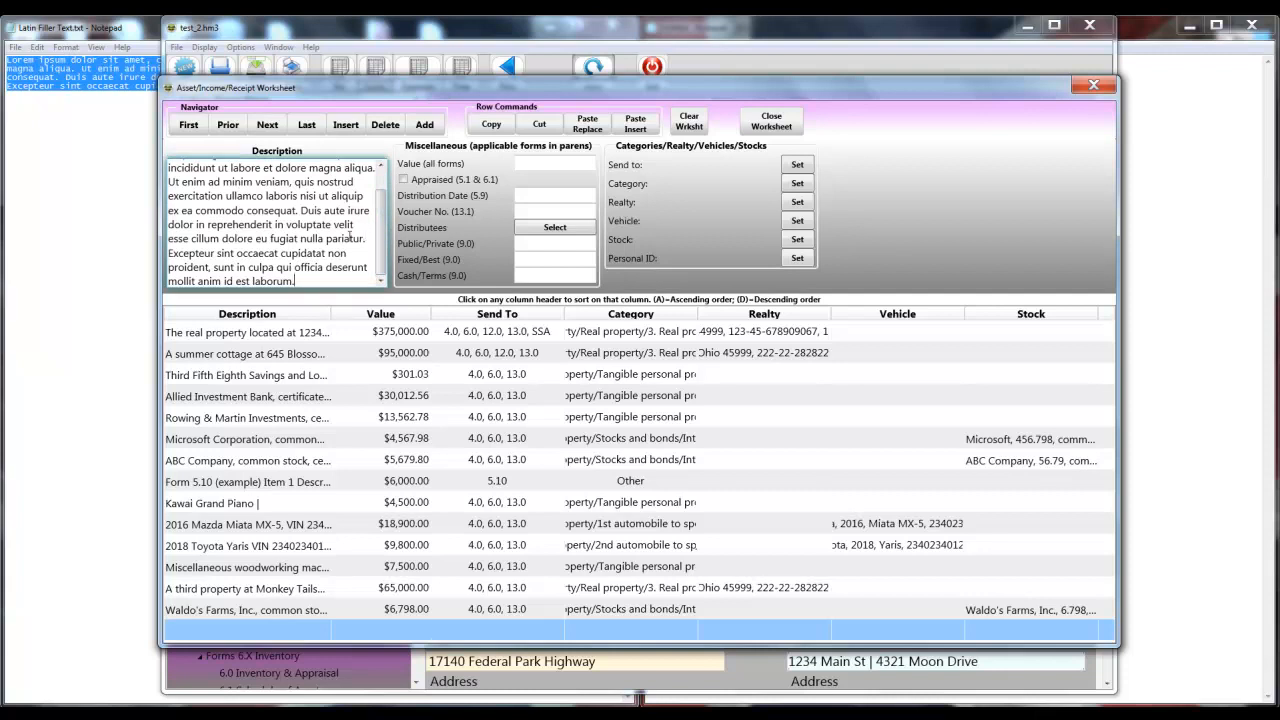
key("ctrl+z")
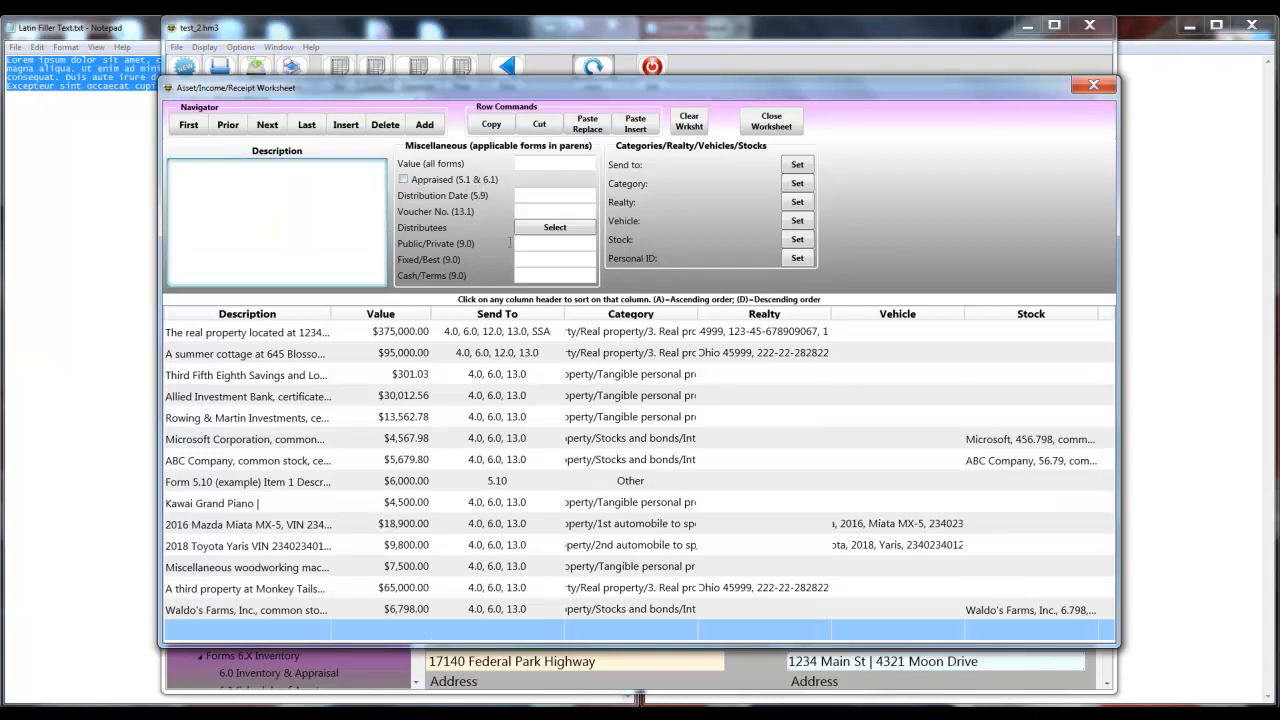
left_click(250, 339)
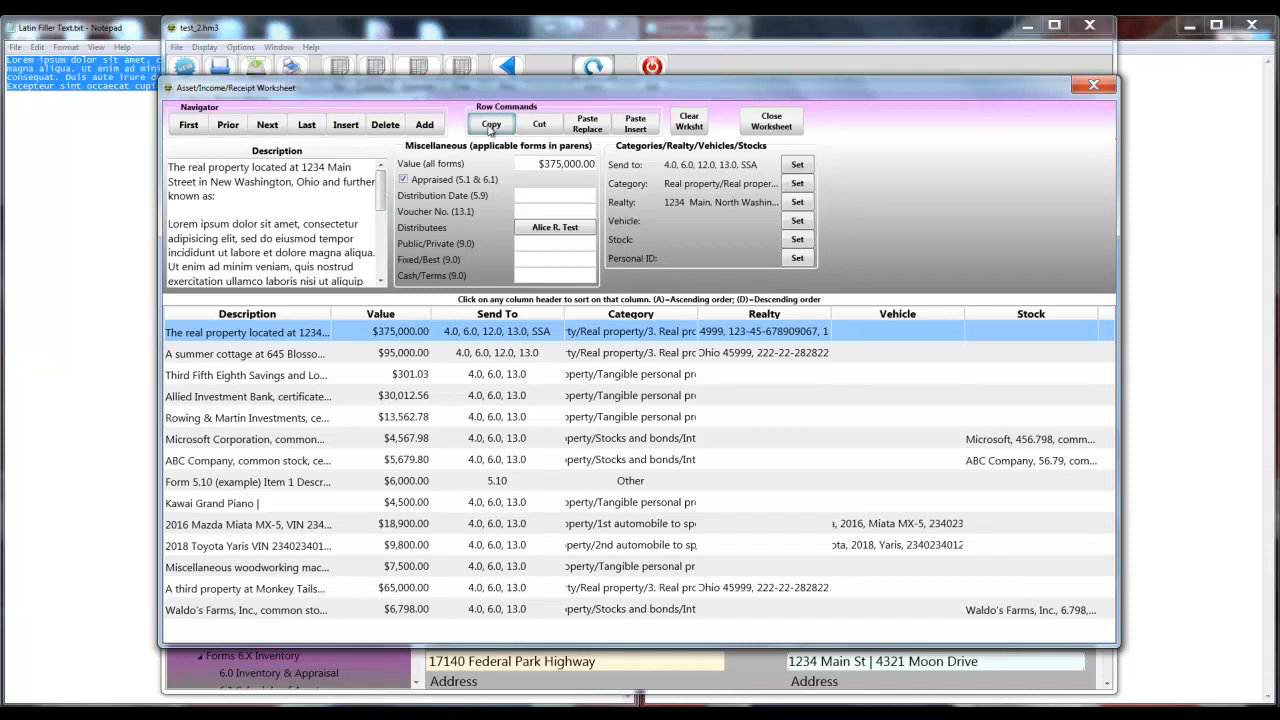
Fill the blank entry with the real property row and move the Form 5.10 entry above it.
left_click(276, 637)
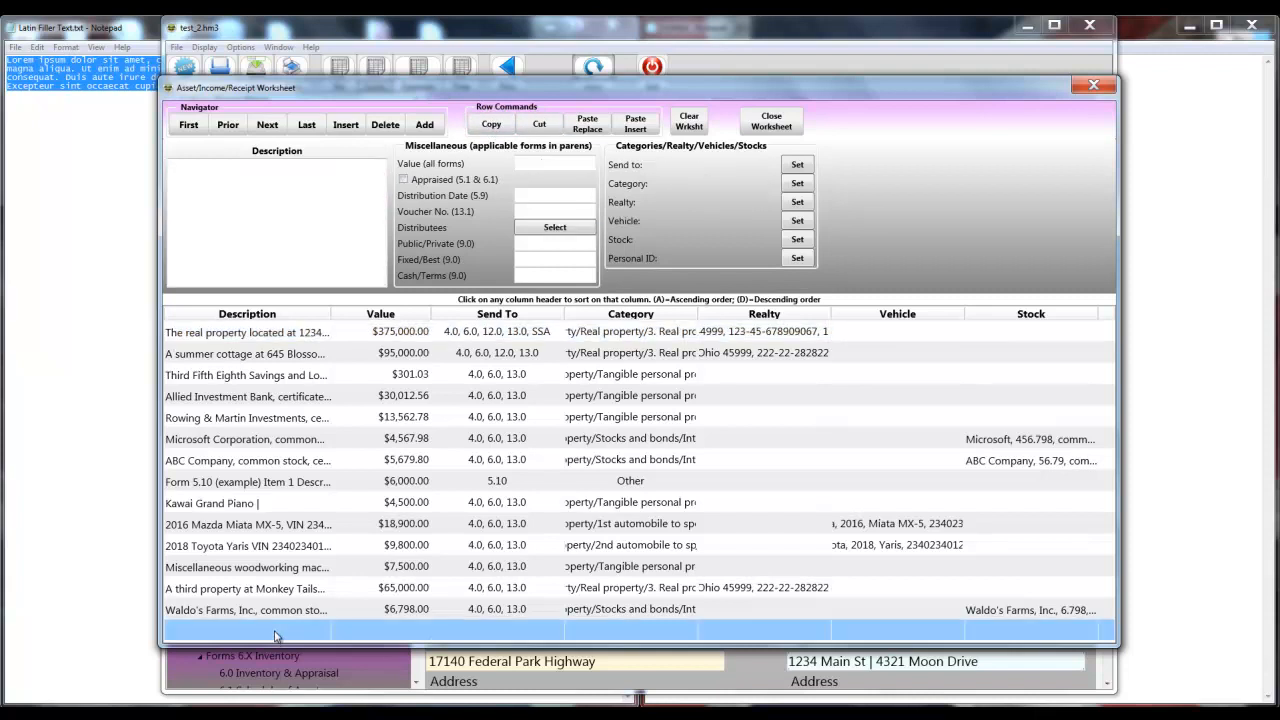
left_click(590, 124)
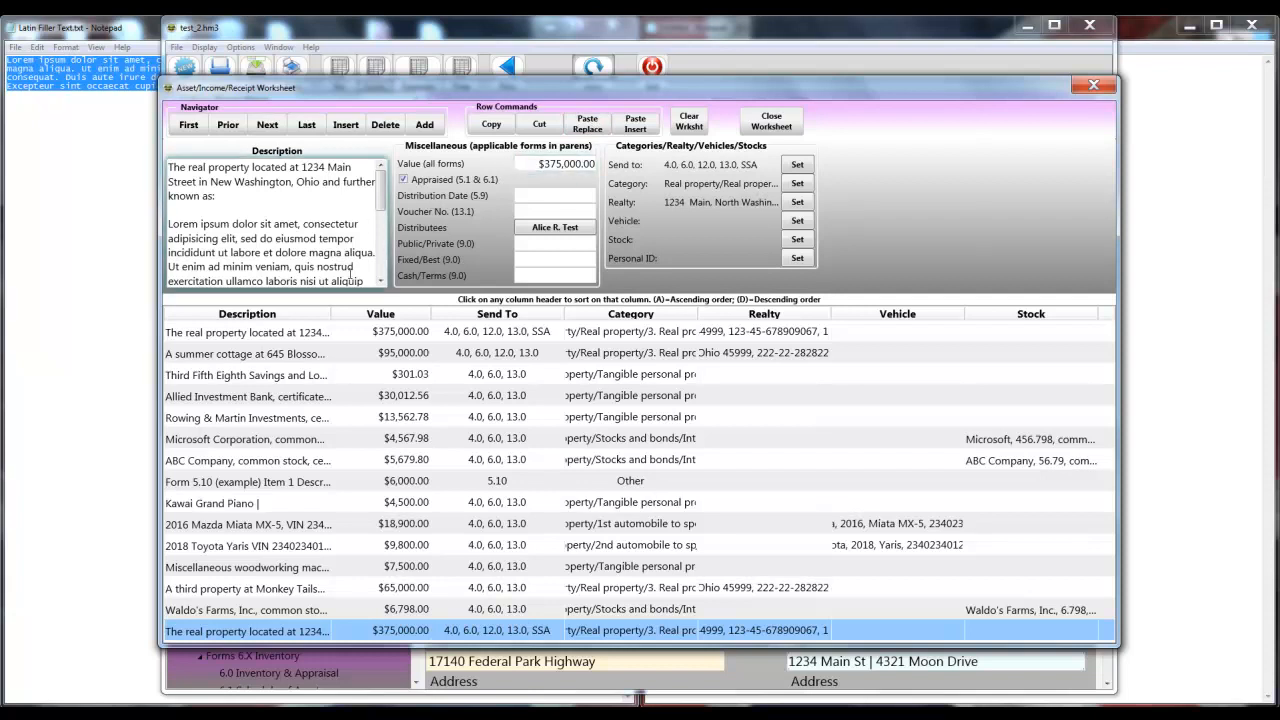
left_click(290, 484)
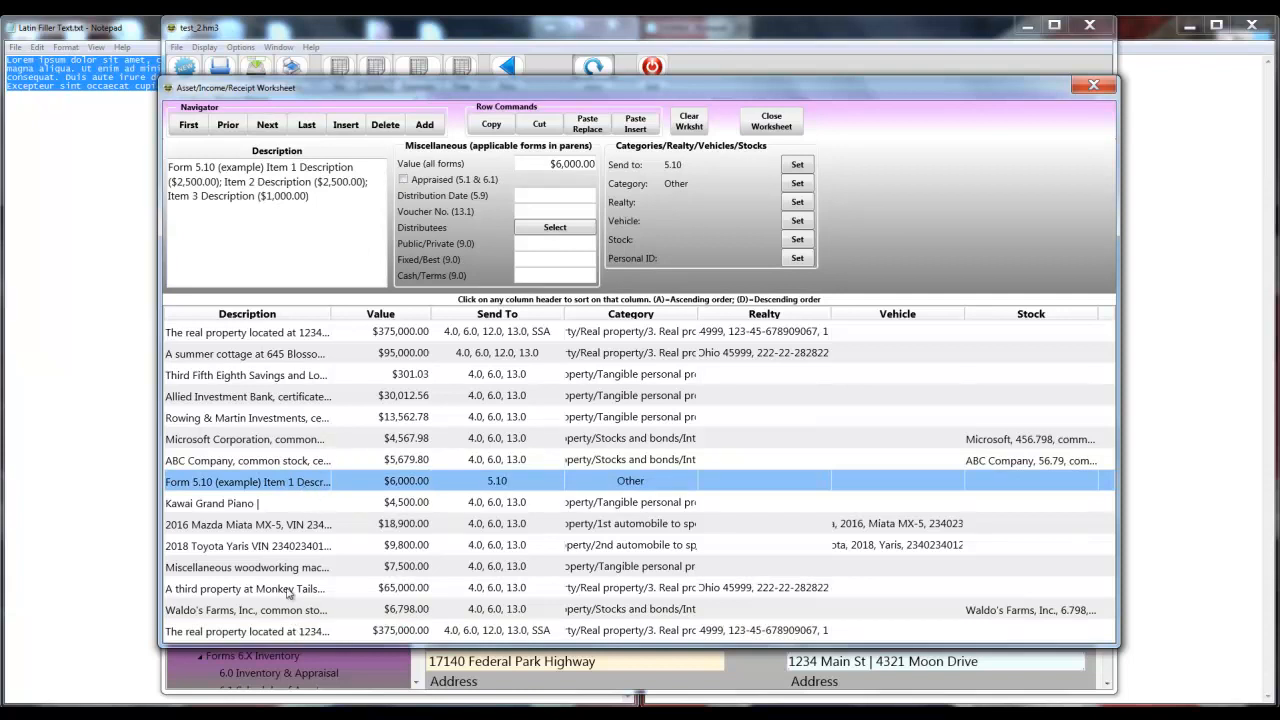
left_click(538, 126)
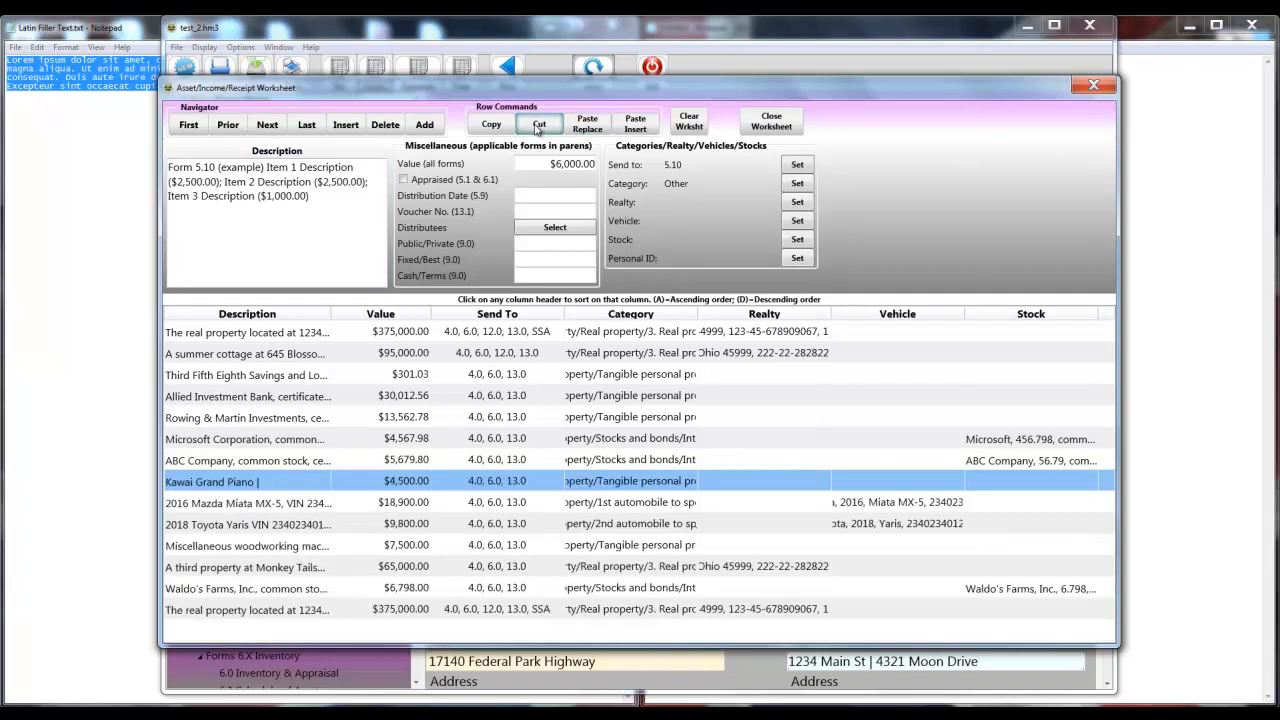
left_click(243, 610)
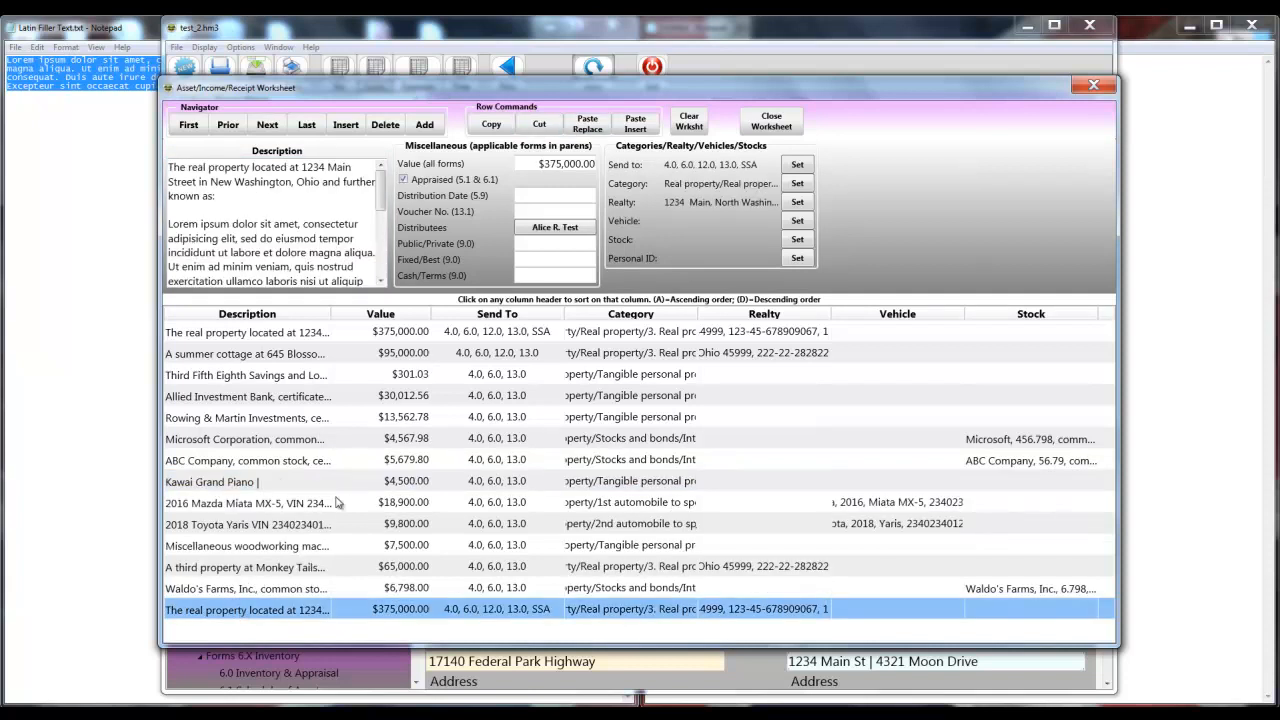
left_click(640, 128)
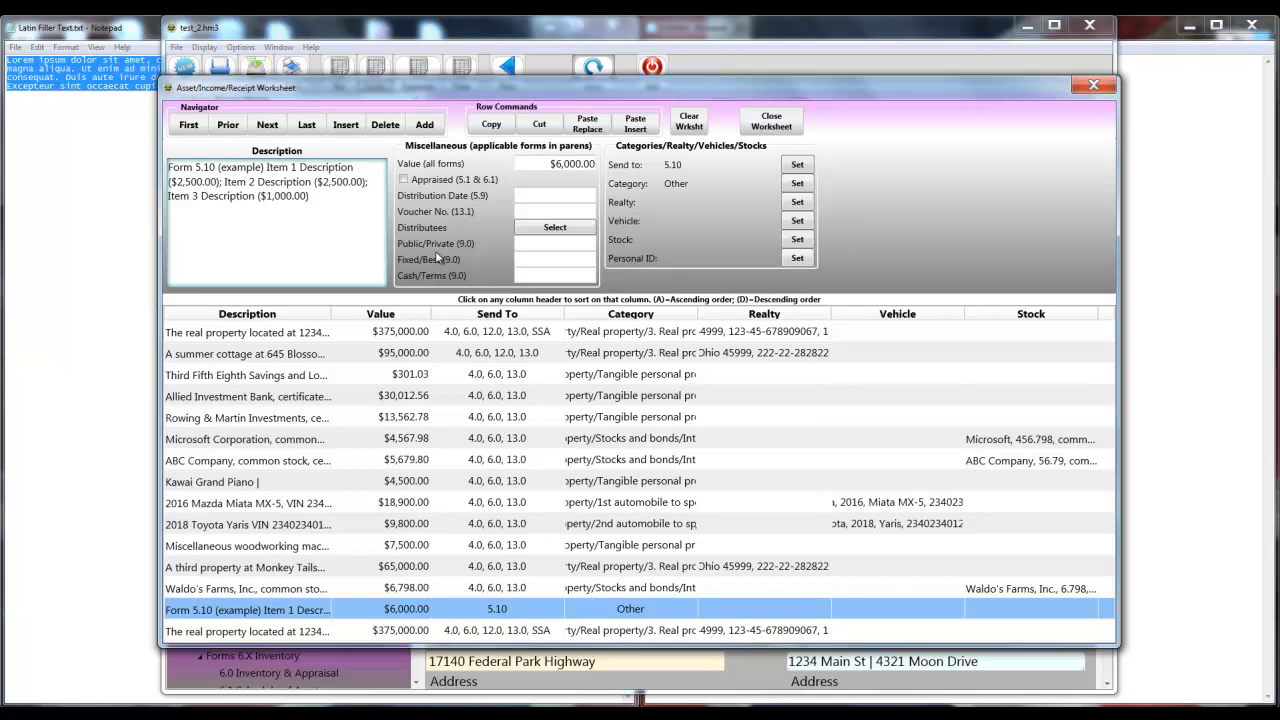
left_click(762, 124)
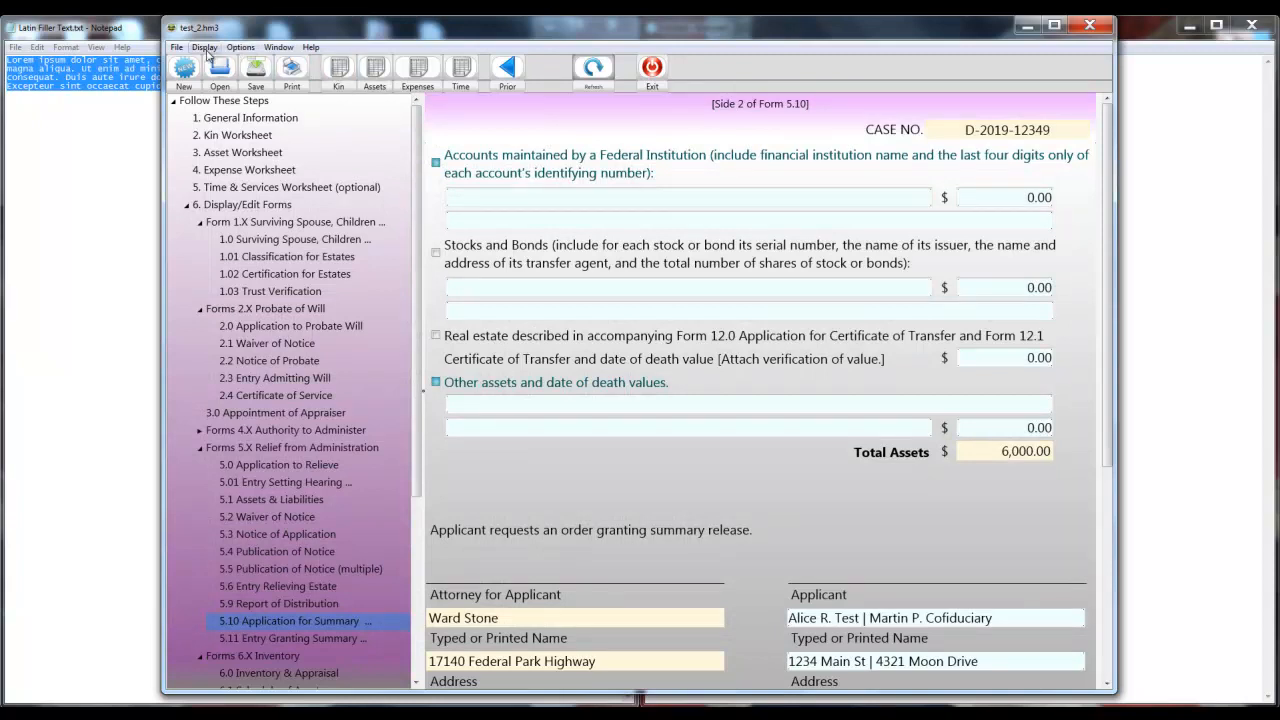
scroll(273, 605, "down", 5)
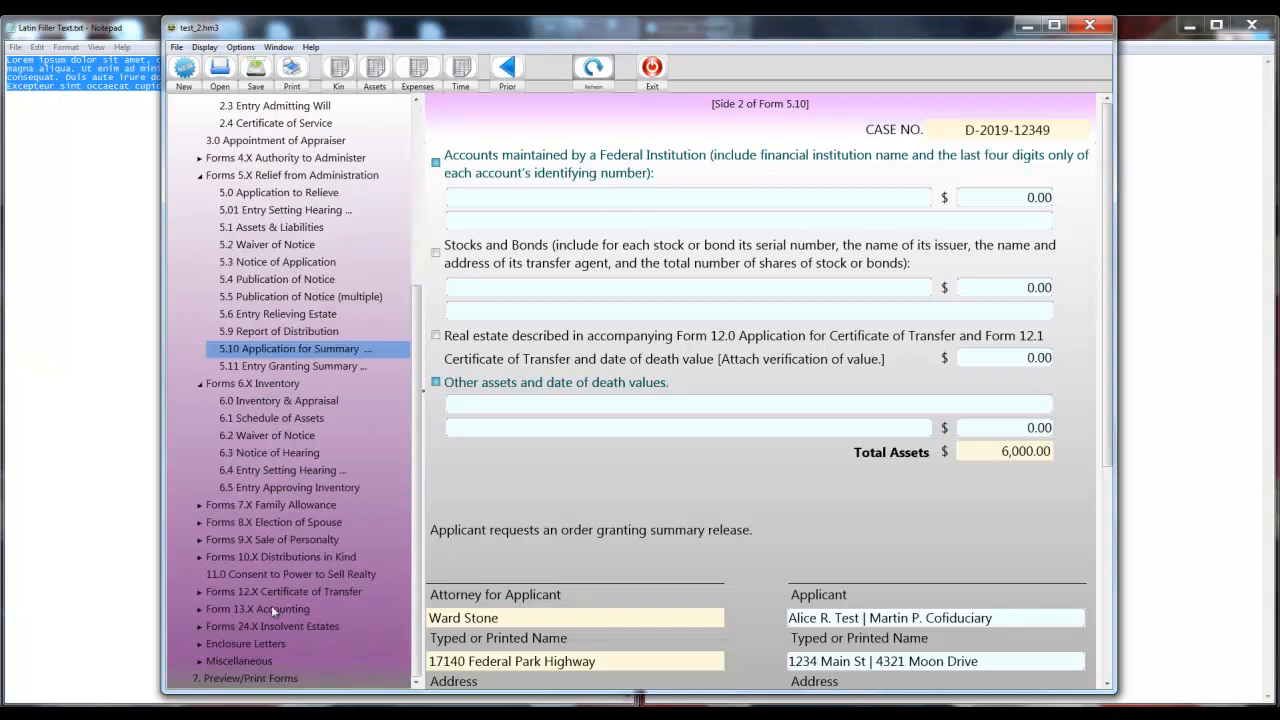
left_click(201, 644)
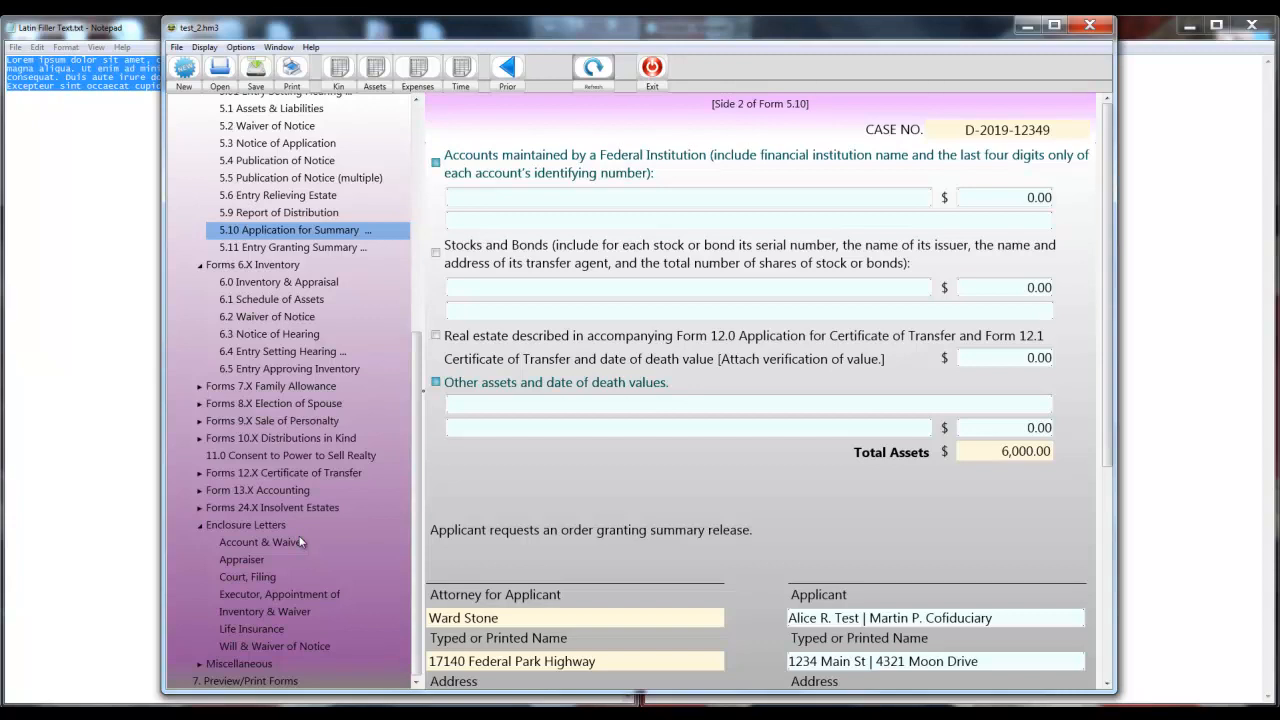
left_click(199, 663)
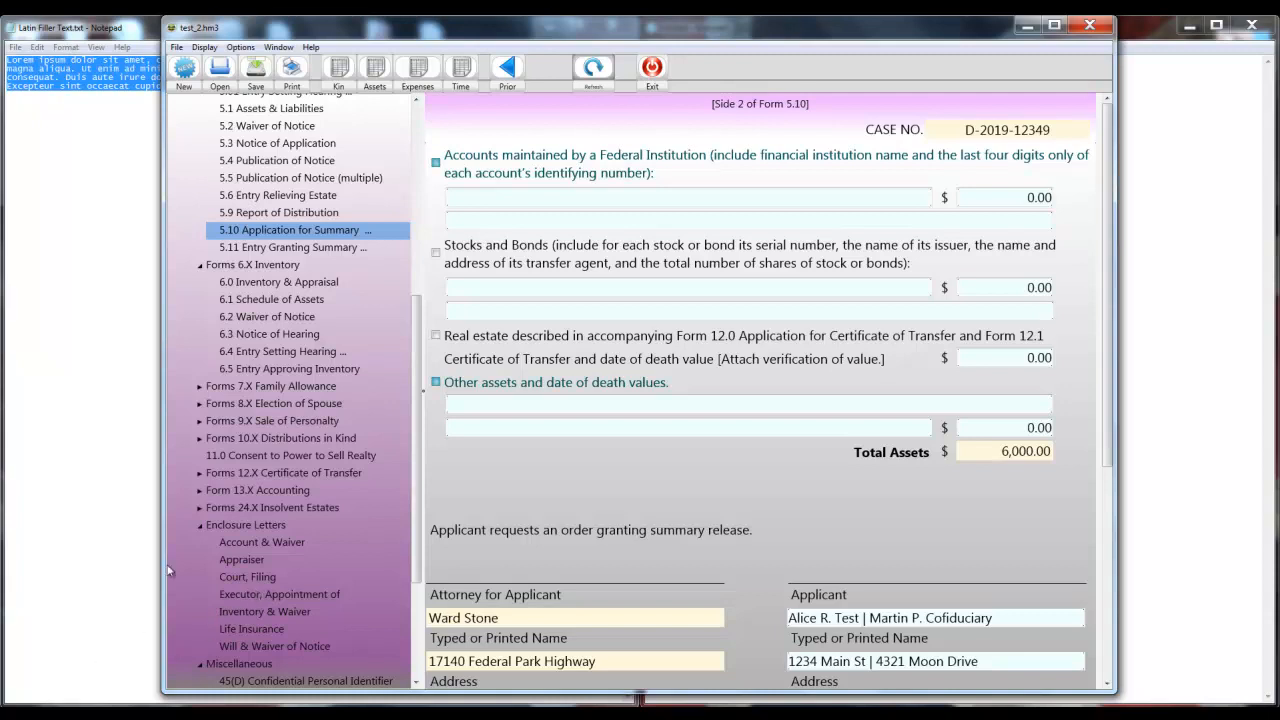
scroll(253, 511, "down", 4)
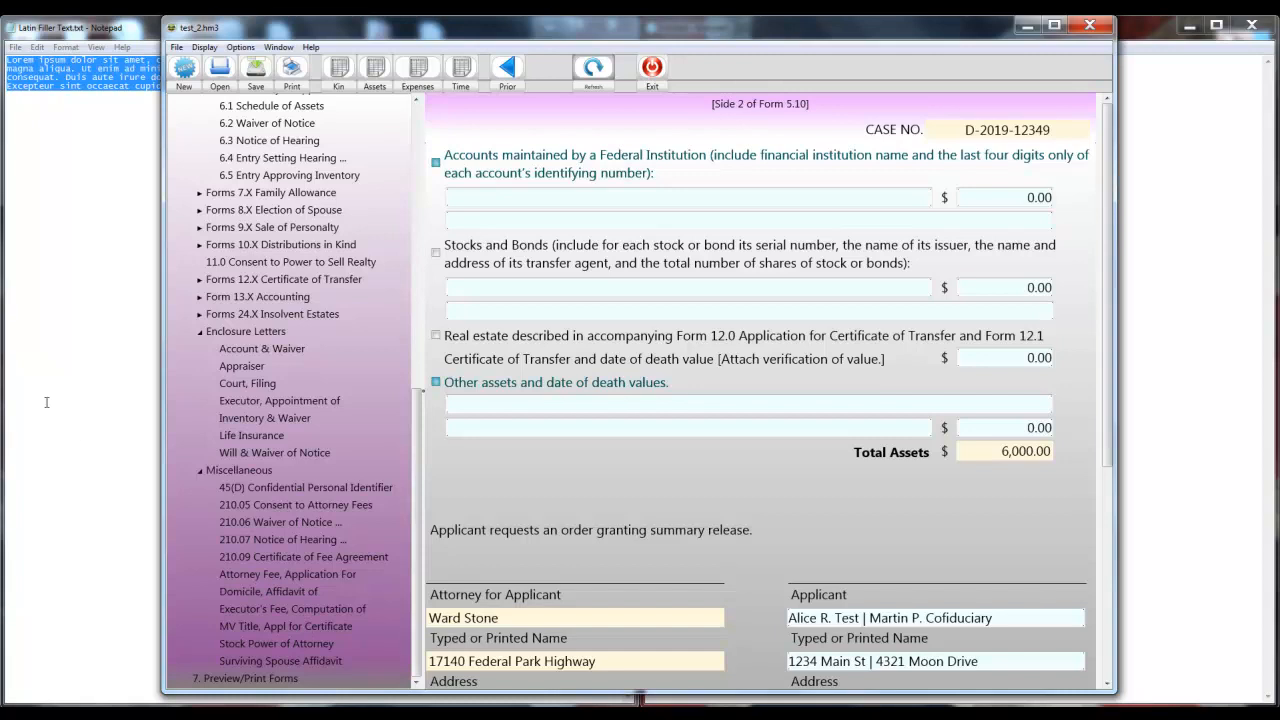
left_click(240, 47)
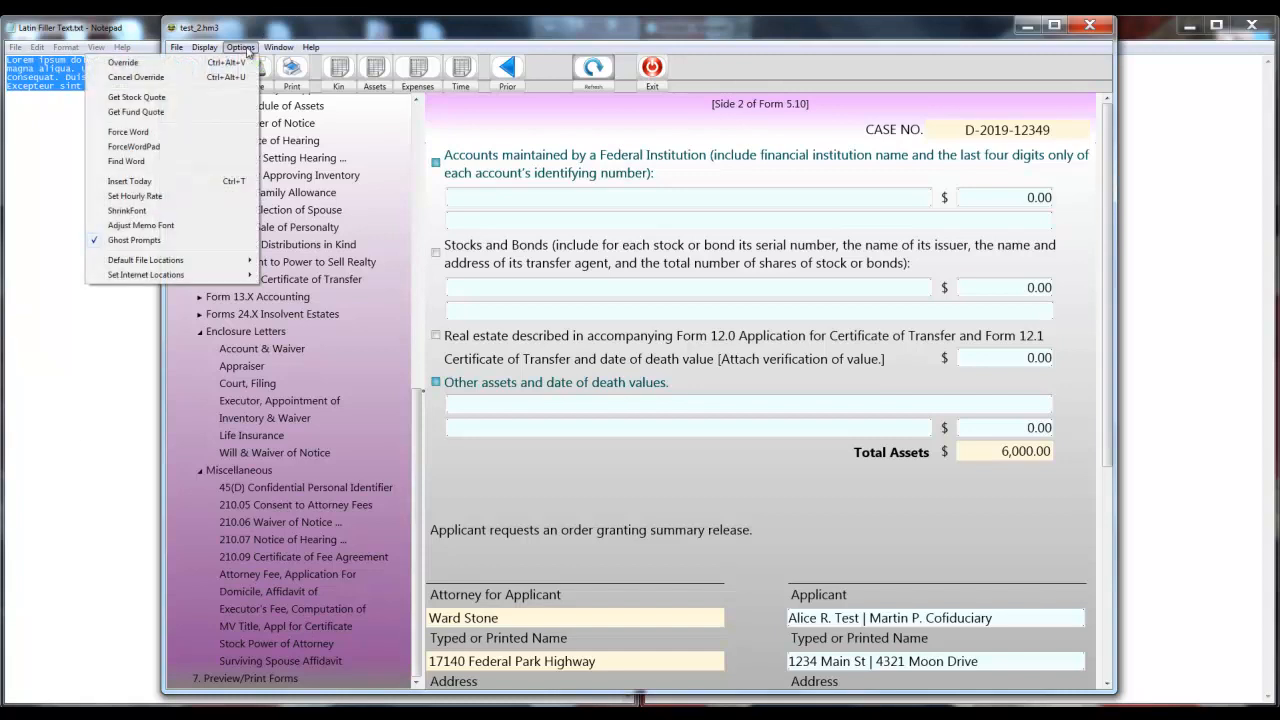
left_click(478, 452)
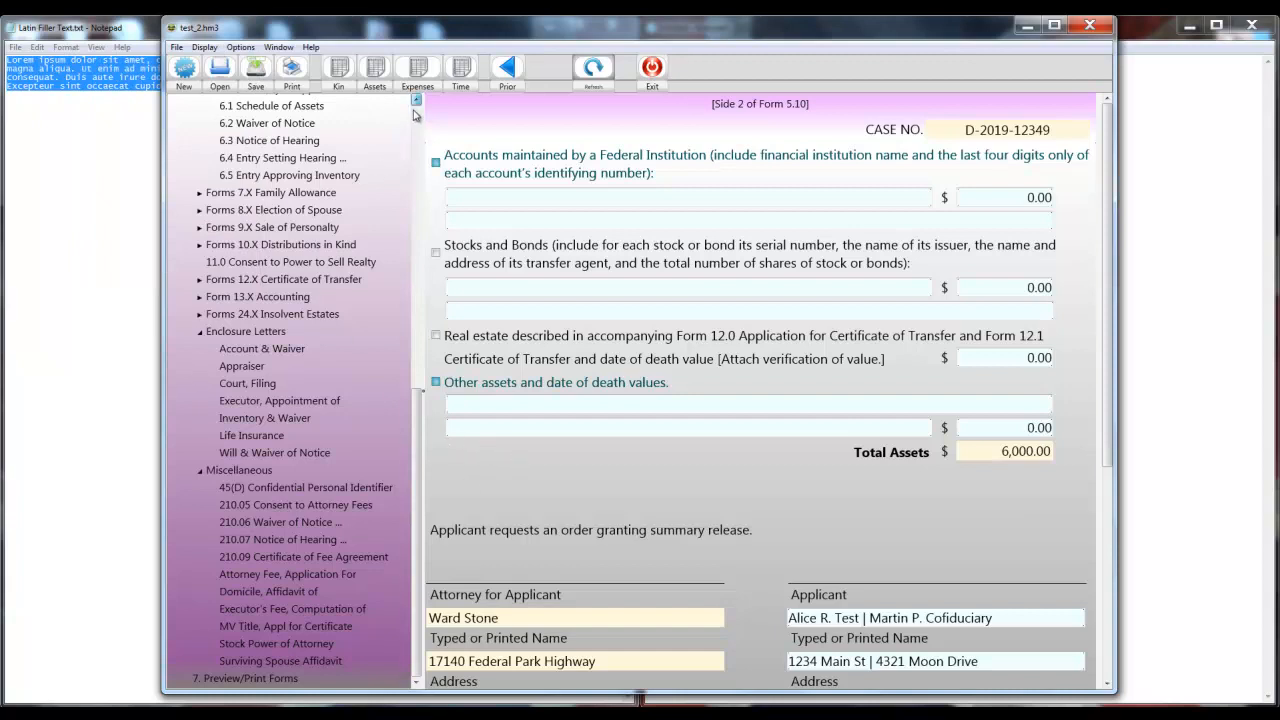
scroll(414, 118, "up", 2)
scroll(414, 118, "up", 8)
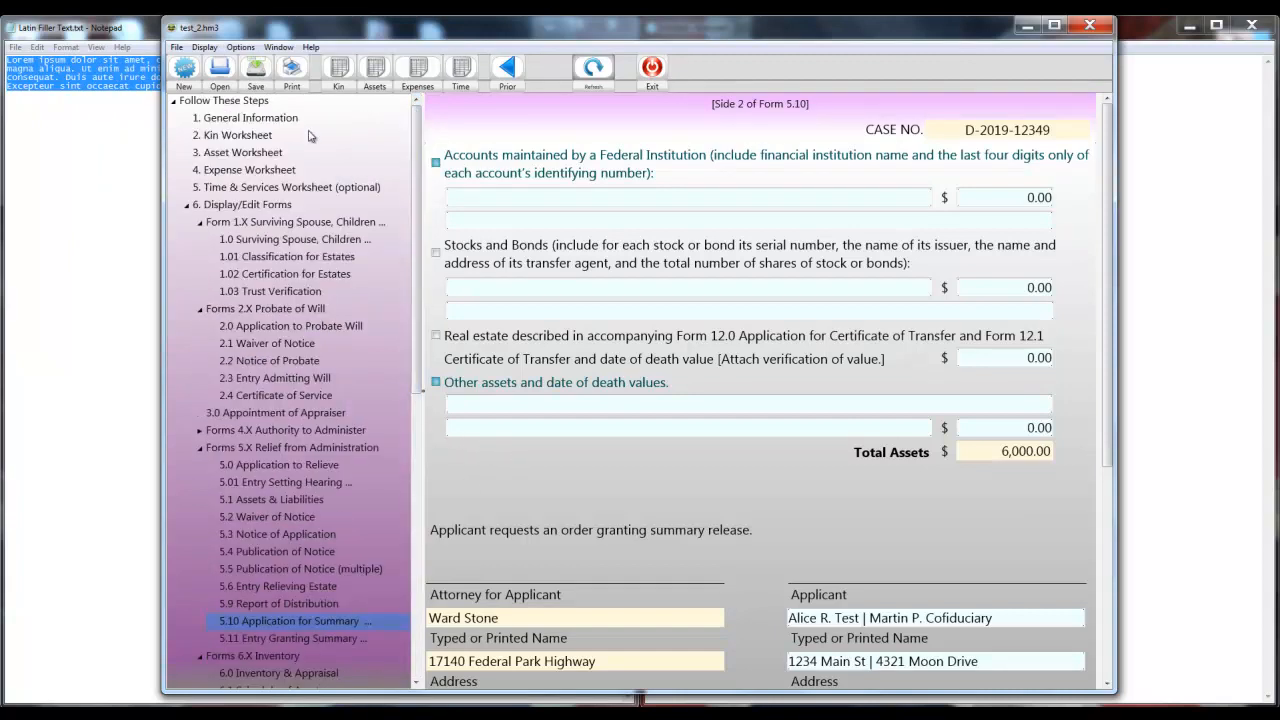
On Form 1.0, mark the will not subject to charitable trusts and enter date 7/14/2019.
left_click(258, 240)
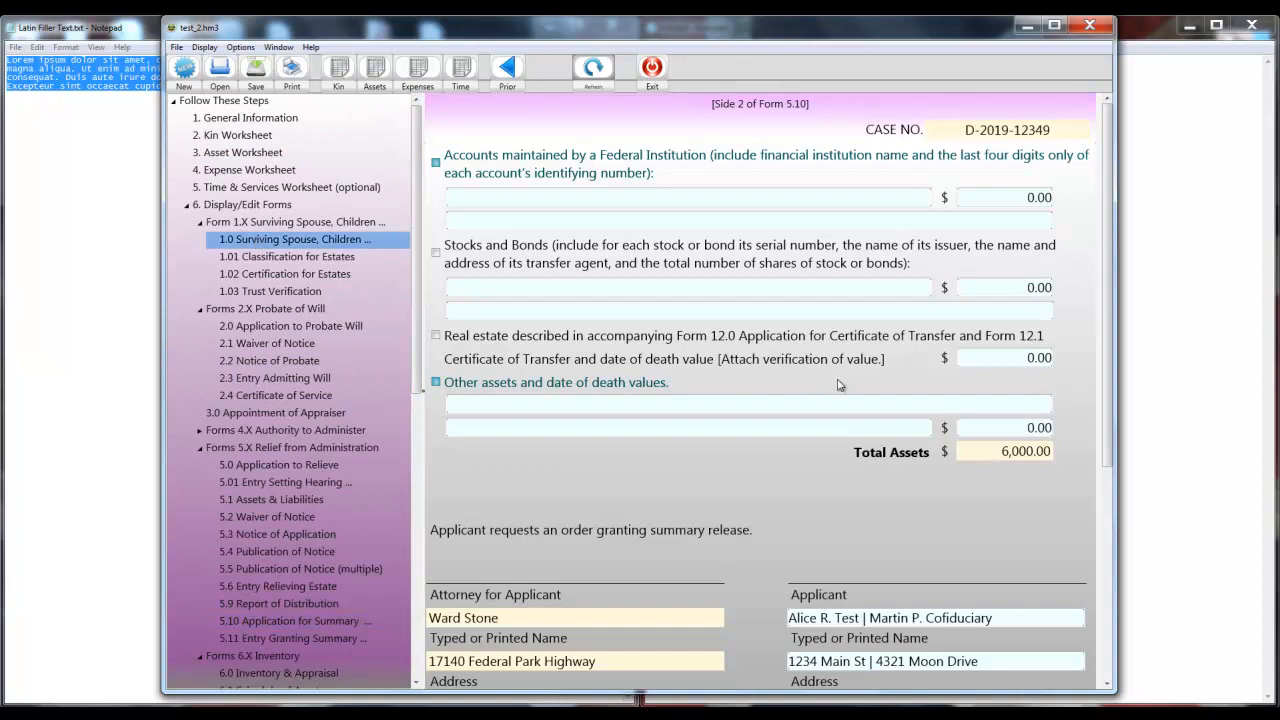
left_click(510, 72)
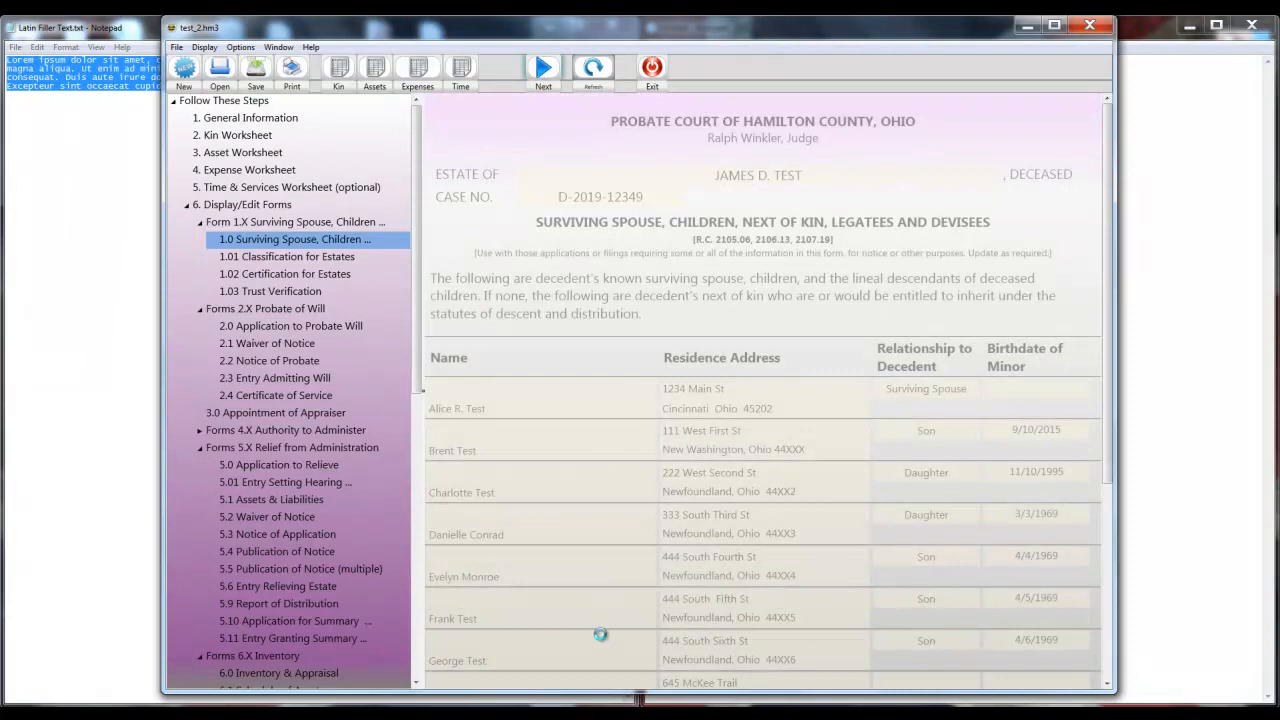
scroll(596, 493, "down", 5)
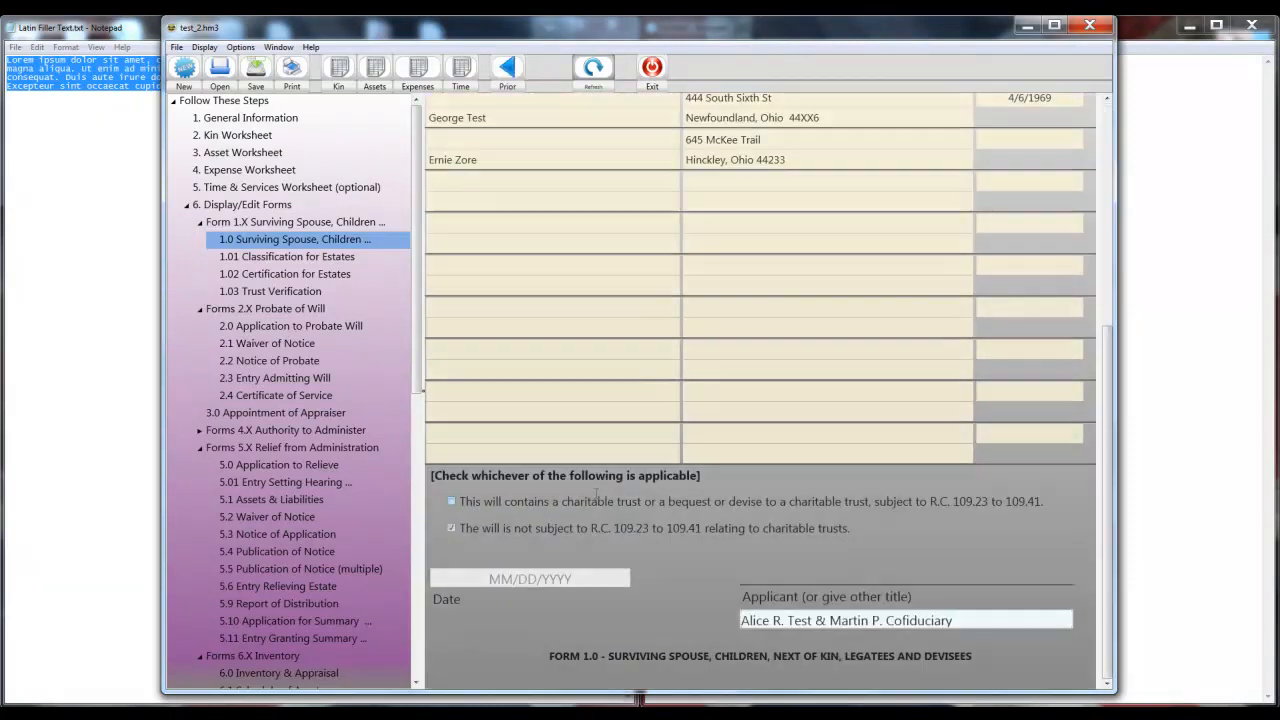
left_click(452, 530)
left_click(535, 578)
left_click(530, 578)
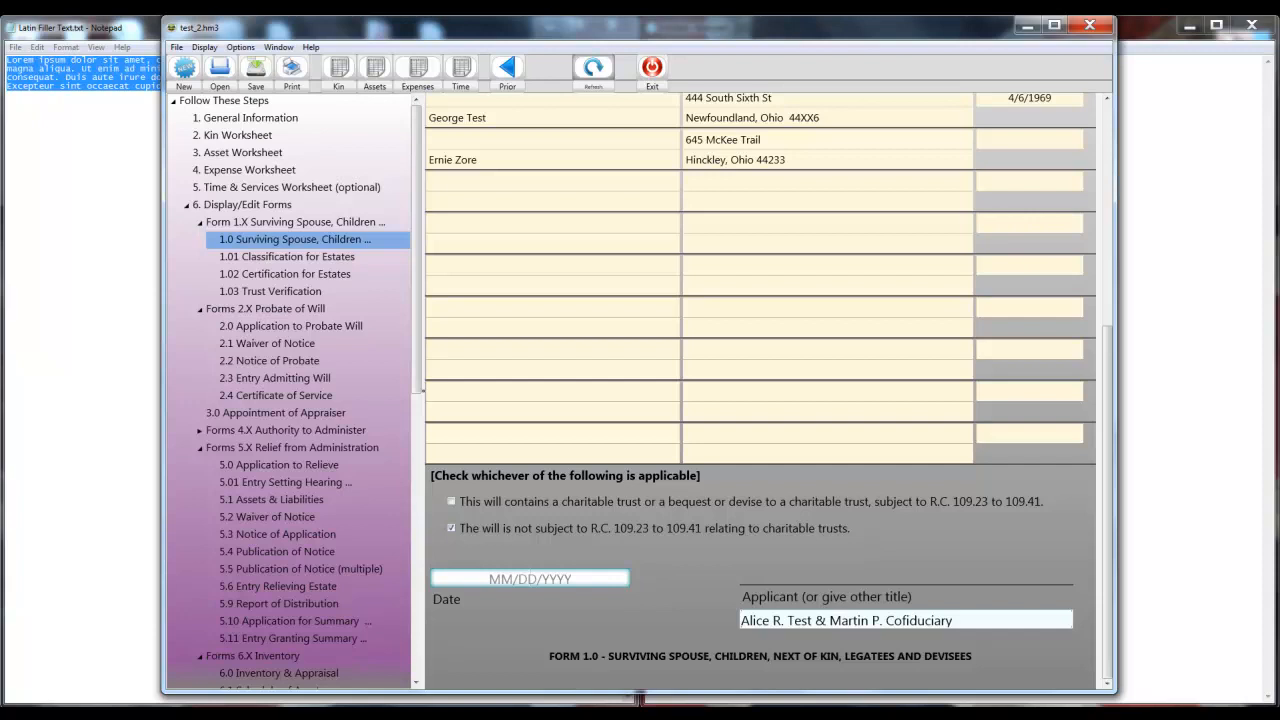
type("7/14/2019")
key("Tab")
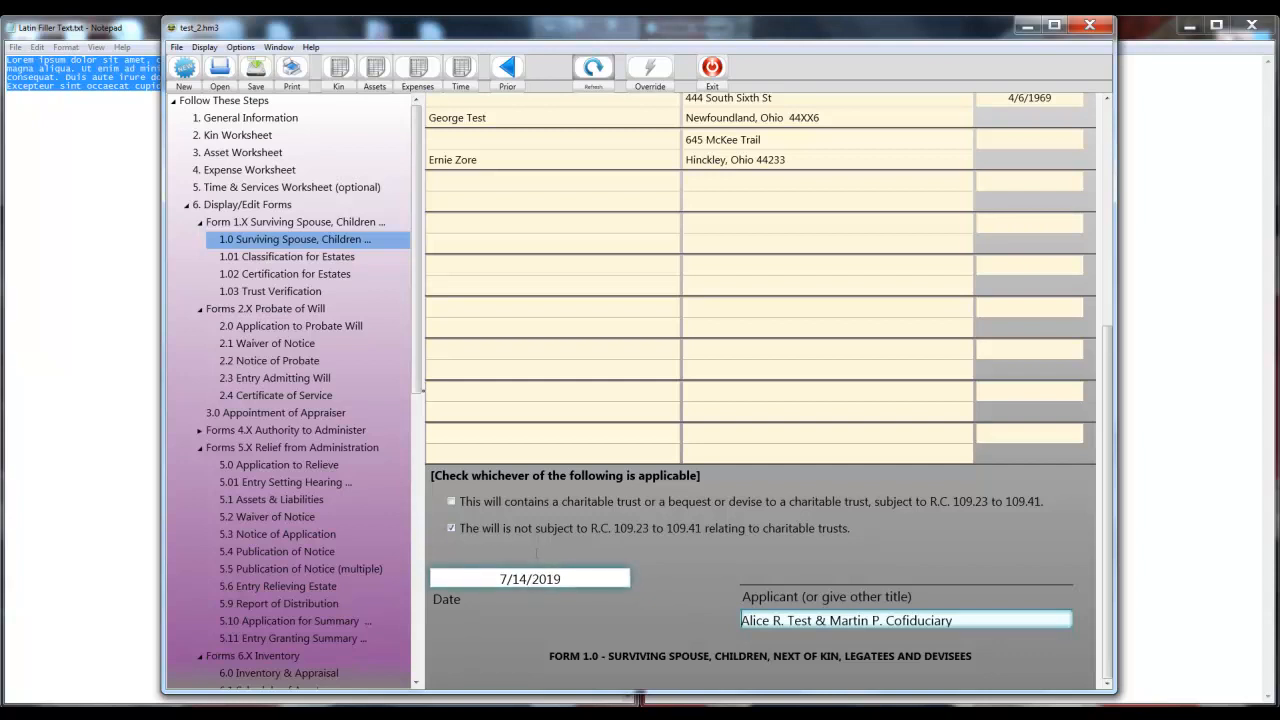
left_click(563, 579)
left_click(262, 272)
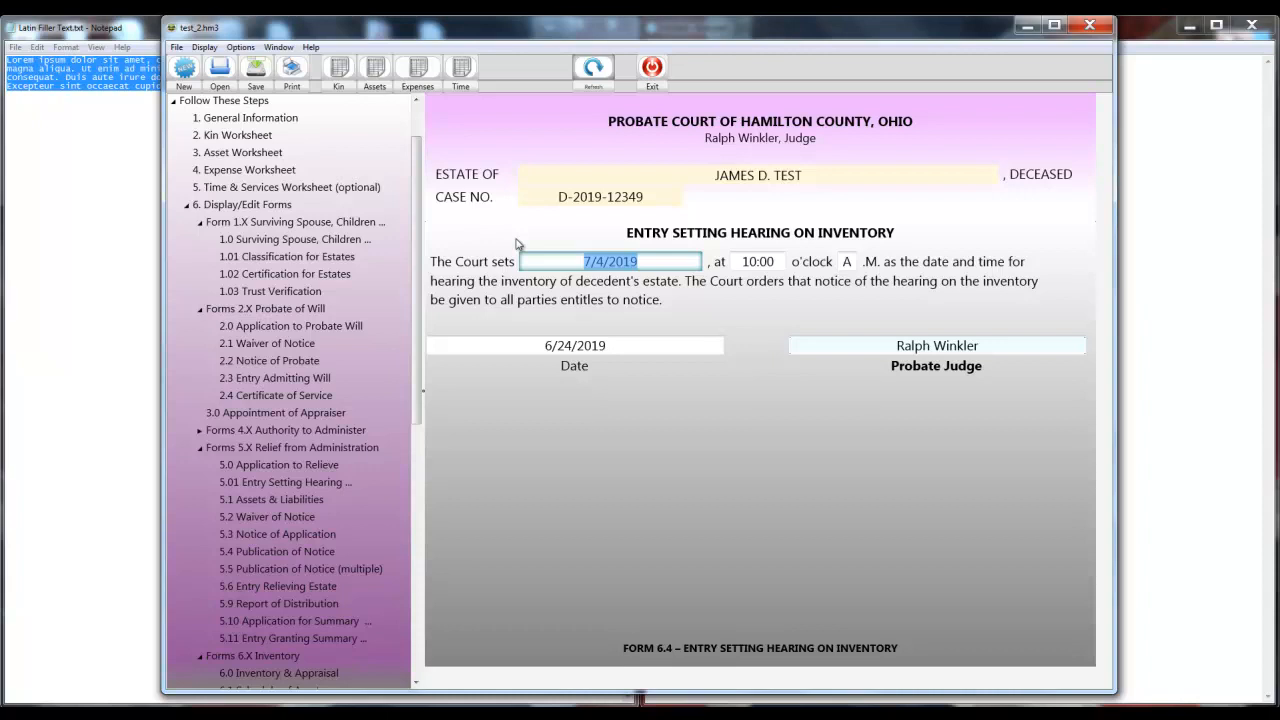
Delete the 7/4/2019 hearing date and the A from the A.M./P.M. field.
key("BackSpace")
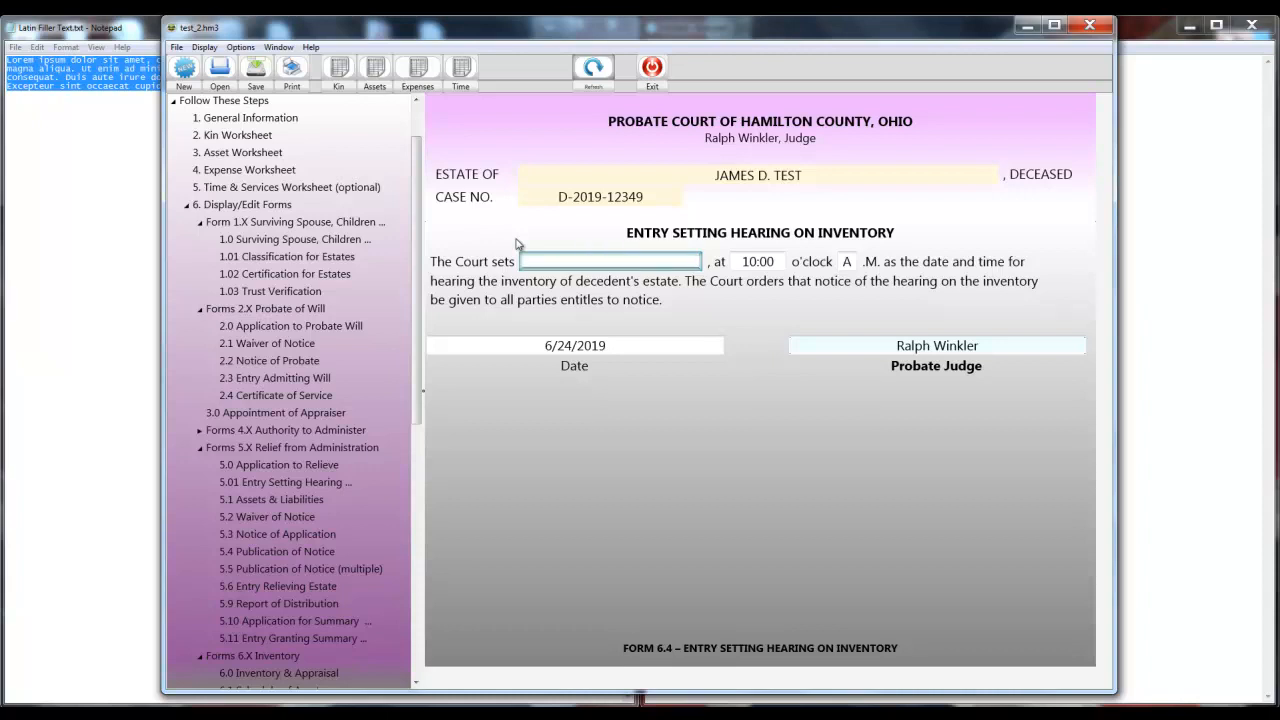
key("Tab")
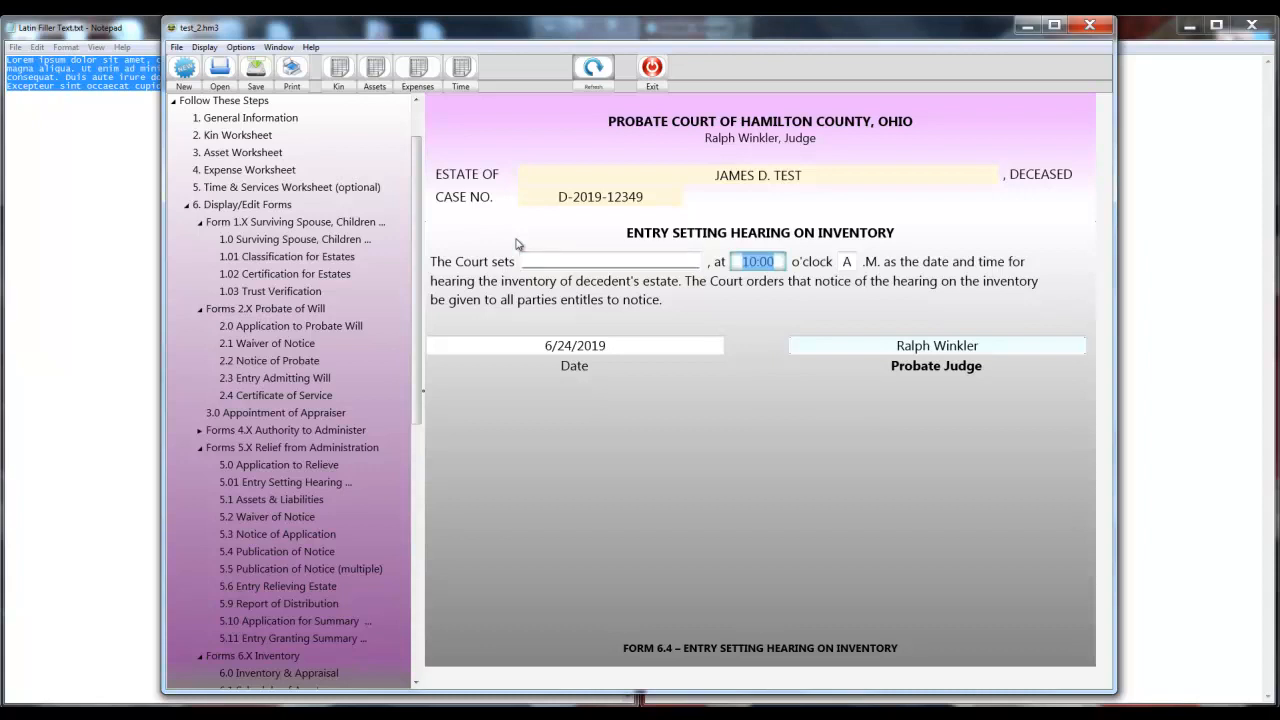
key("Tab")
key("BackSpace")
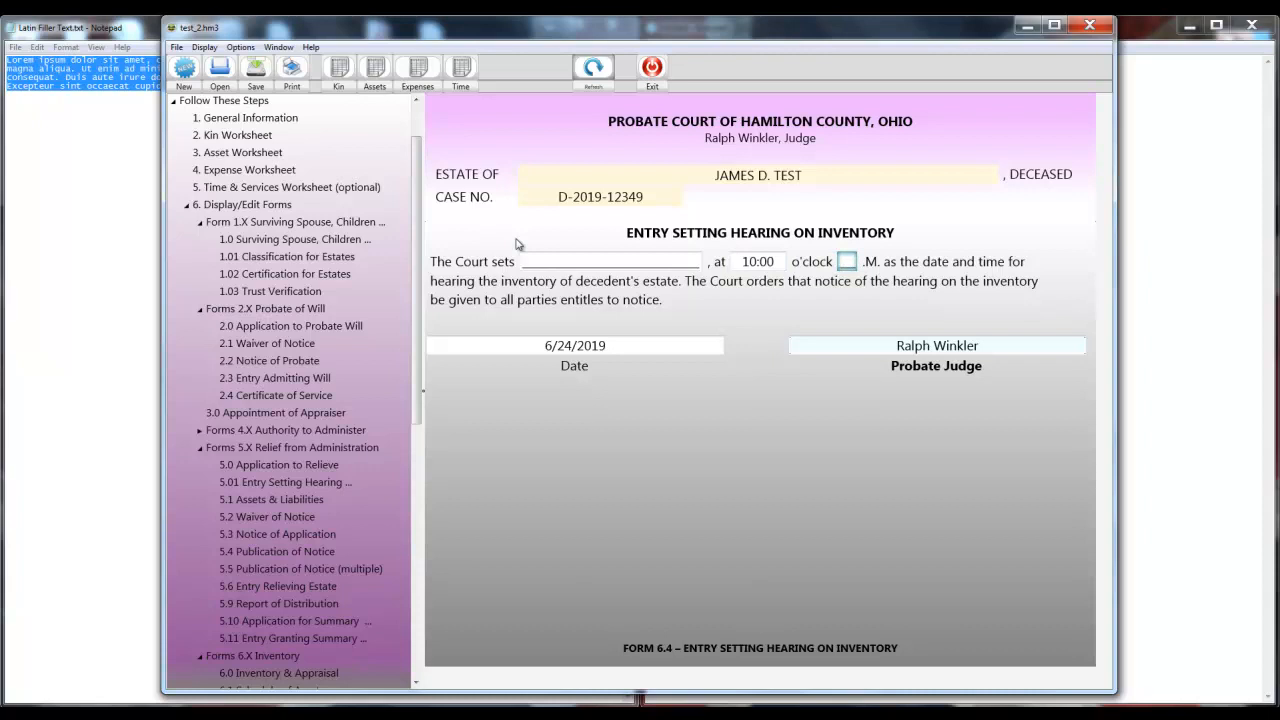
Clear the 10:00 hearing time and trim the leftover blank line in the hearing date.
key("Caps_Lock")
left_click(754, 260)
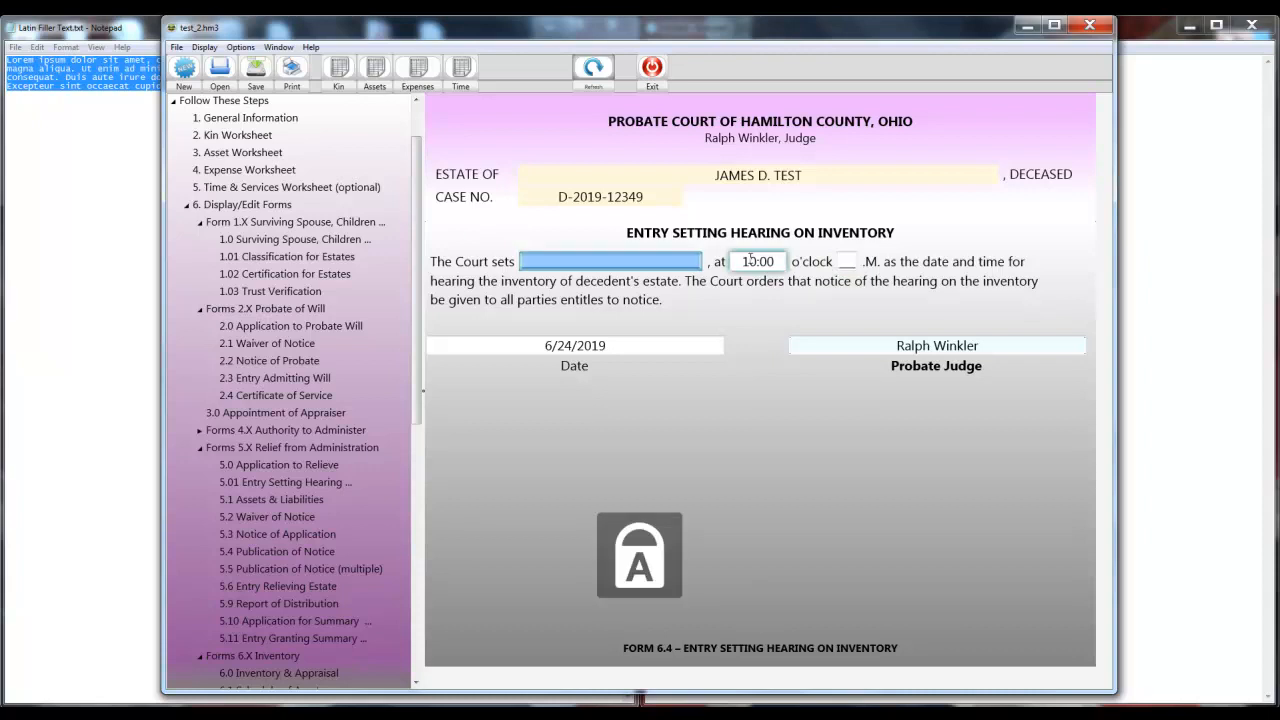
left_click_drag(782, 262, 700, 262)
key("BackSpace")
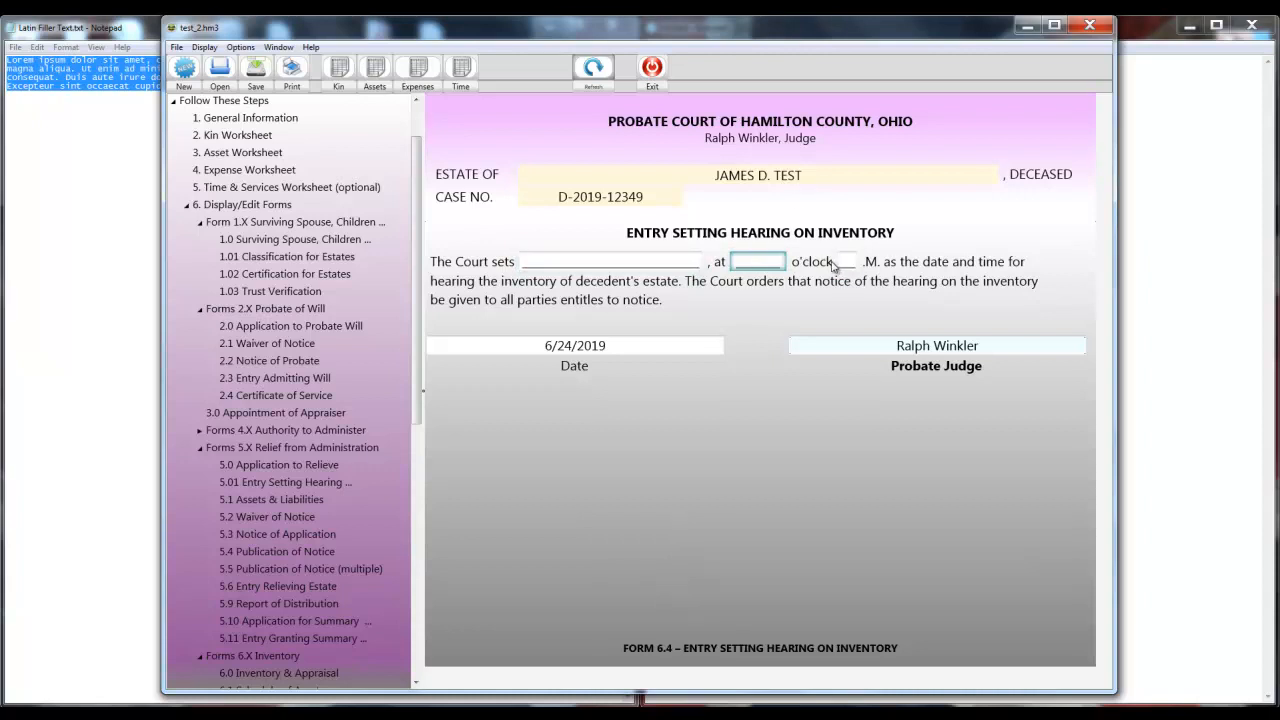
left_click(618, 405)
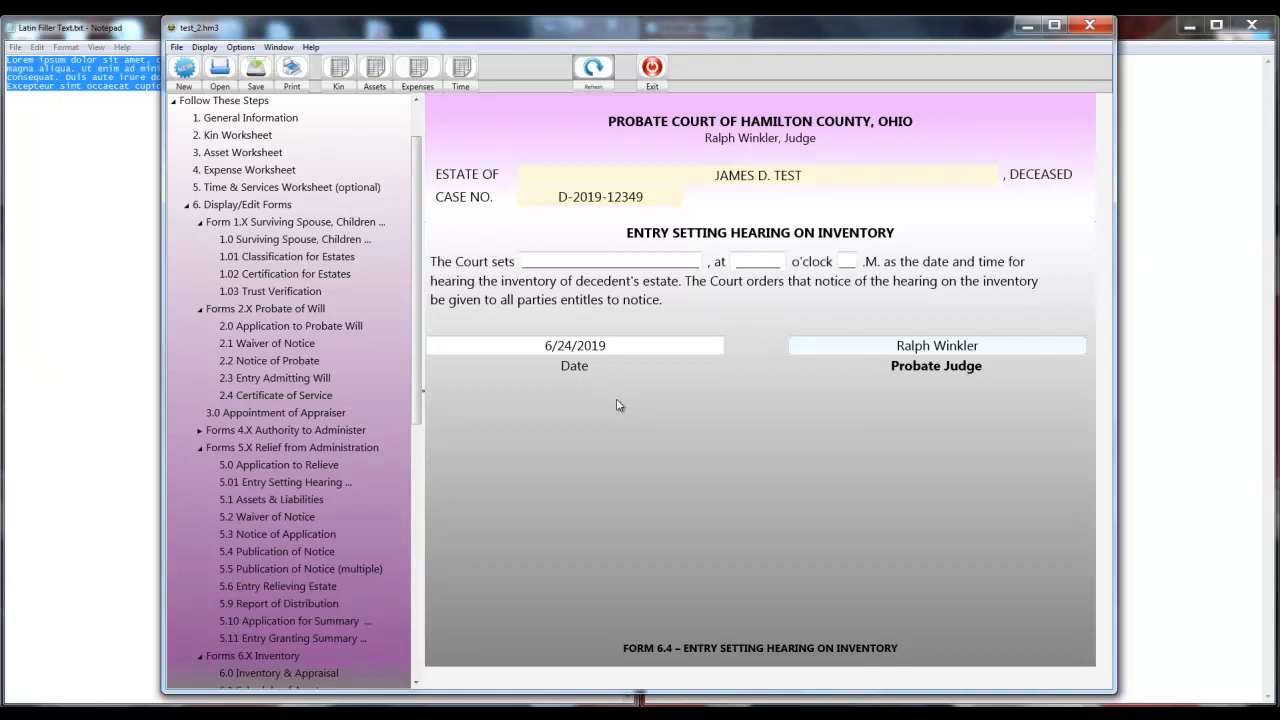
left_click(605, 261)
key("Delete")
key("Delete")
key("Delete")
key("Delete")
key("Delete")
key("Delete")
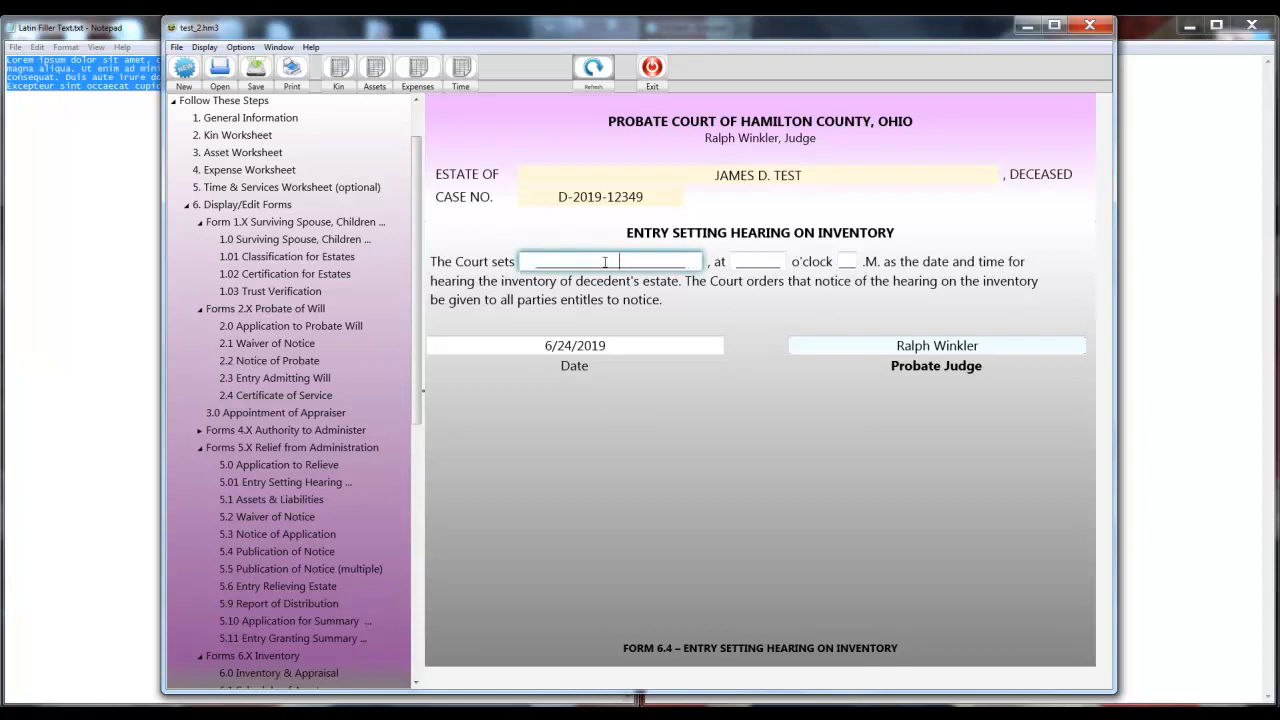
left_click(763, 263)
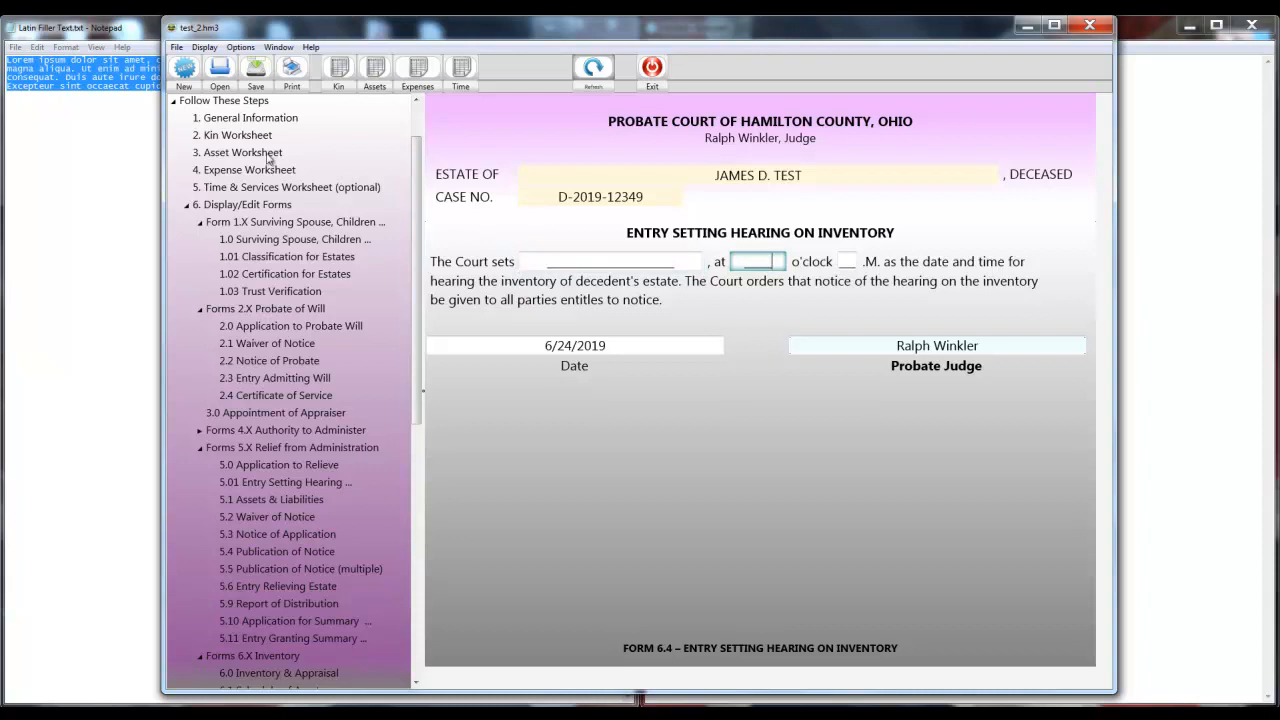
Open default.hm3 without saving the changes to test_2.hm3.
left_click(177, 47)
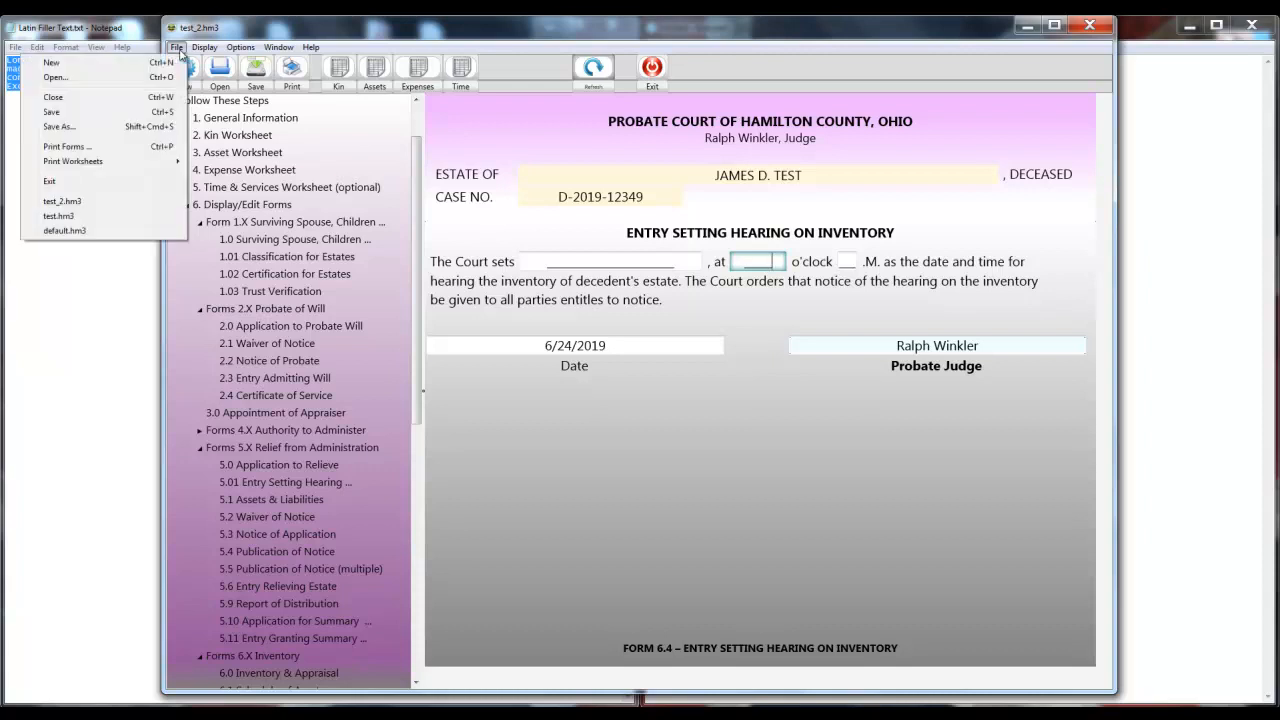
left_click(70, 78)
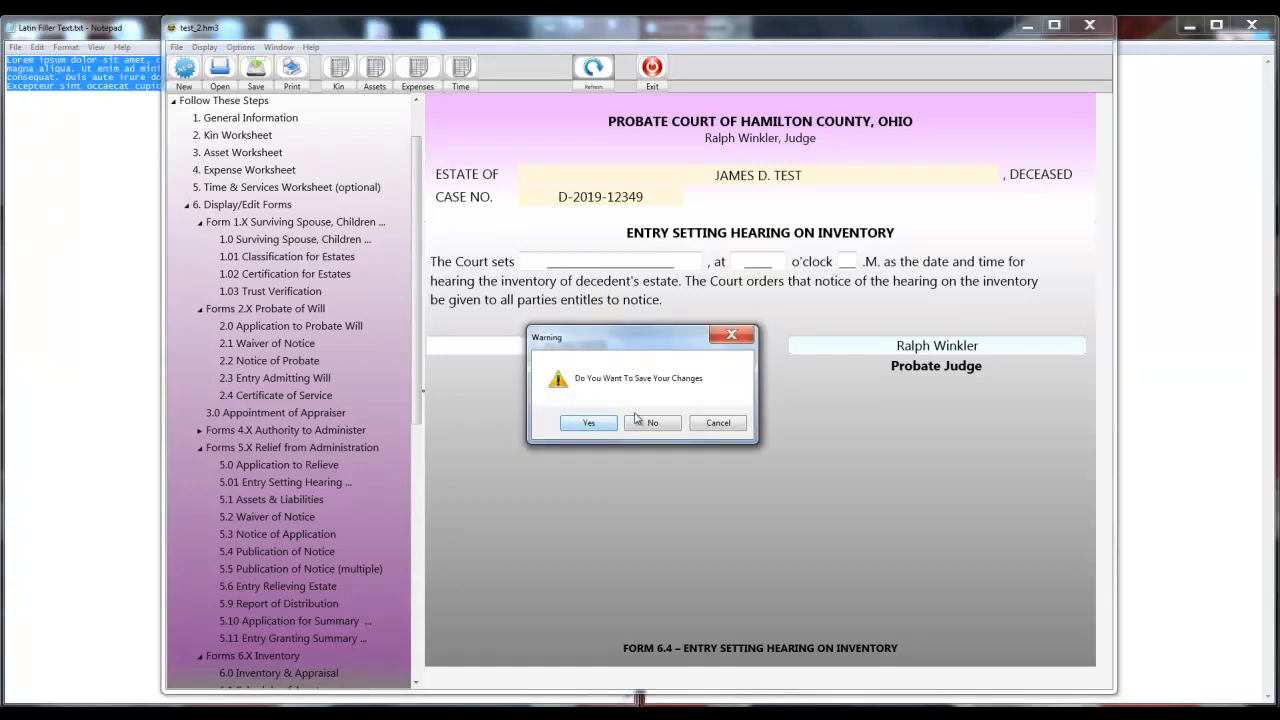
left_click(642, 422)
left_click(562, 310)
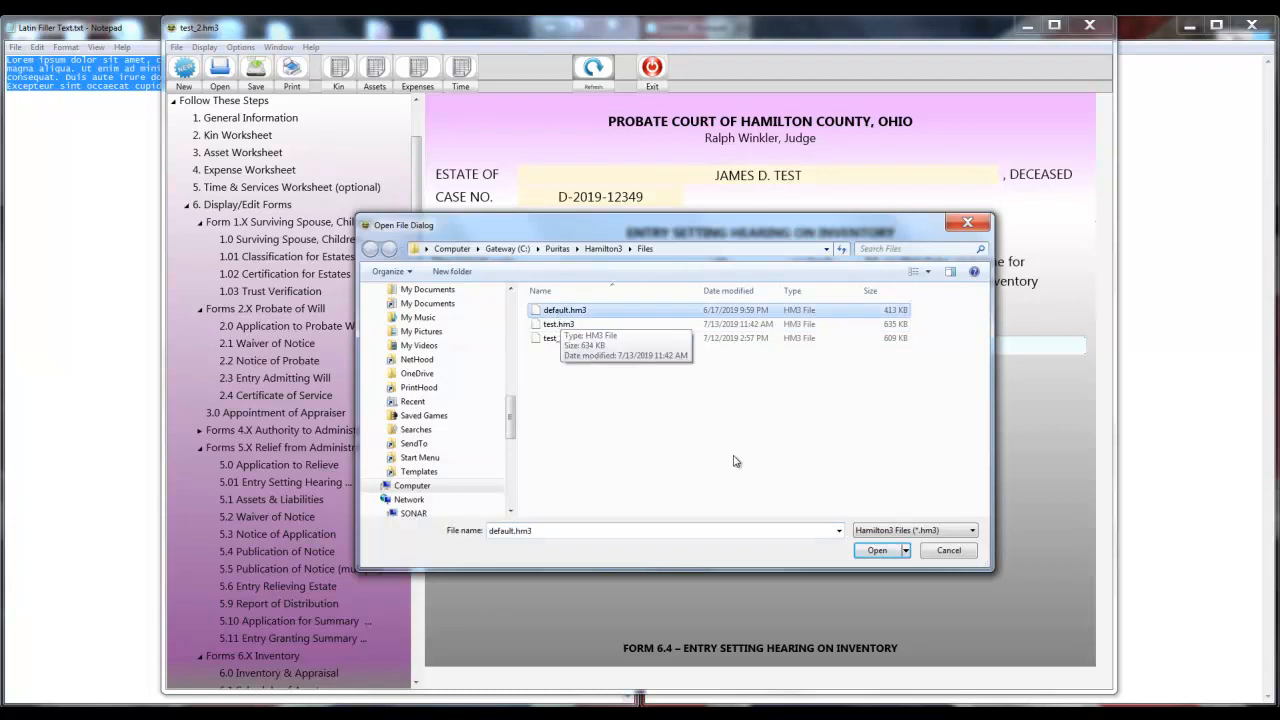
left_click(880, 551)
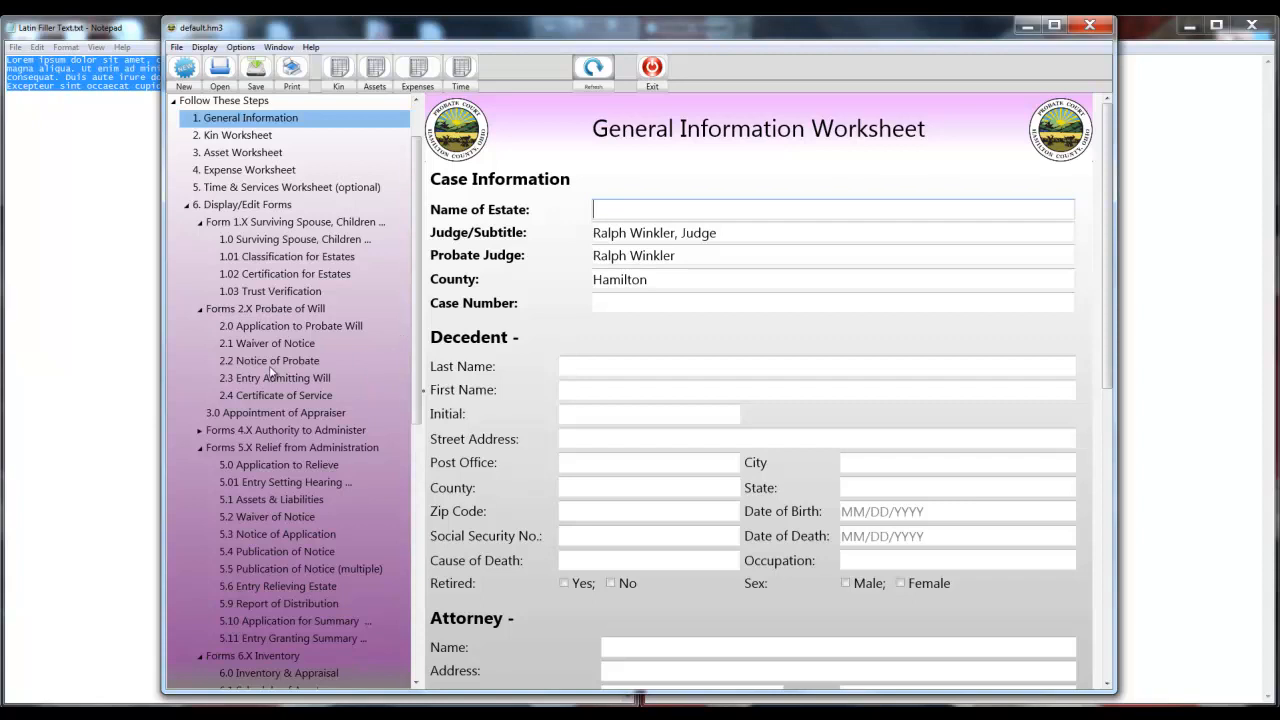
Show Form 6.4 Entry Setting Hearing on Inventory with its blank hearing date field.
scroll(255, 537, "down", 10)
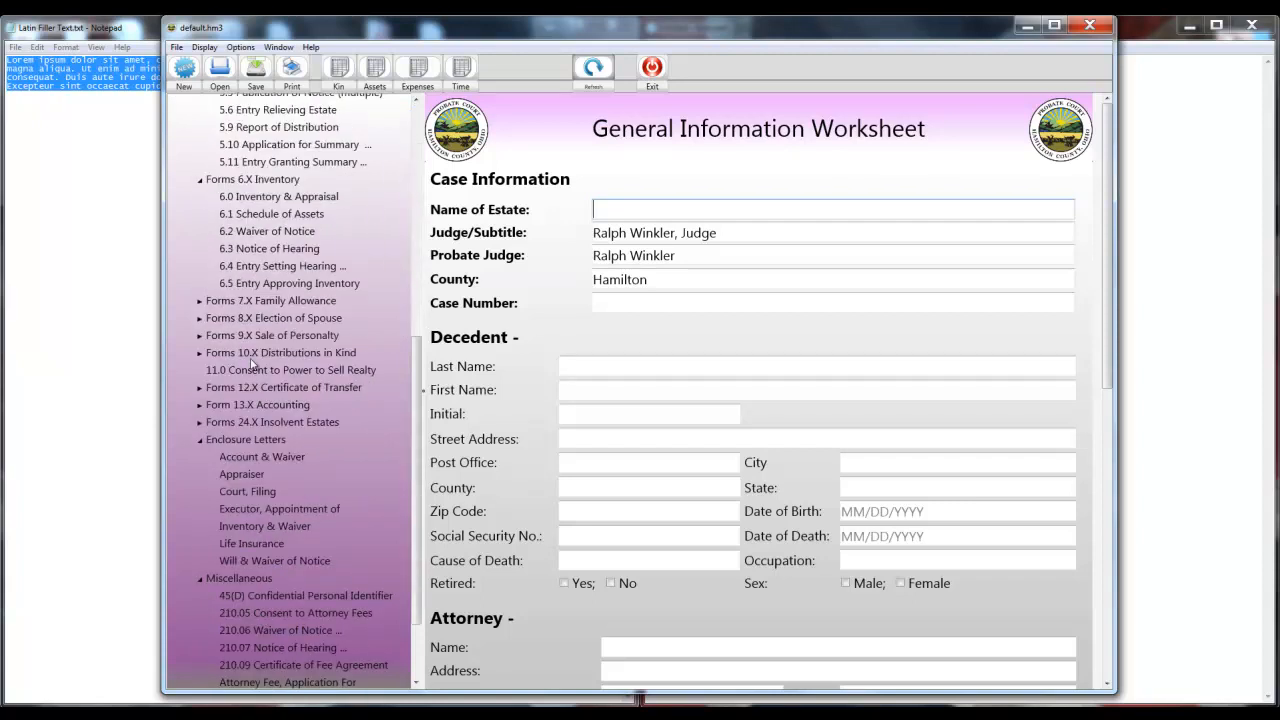
left_click(254, 266)
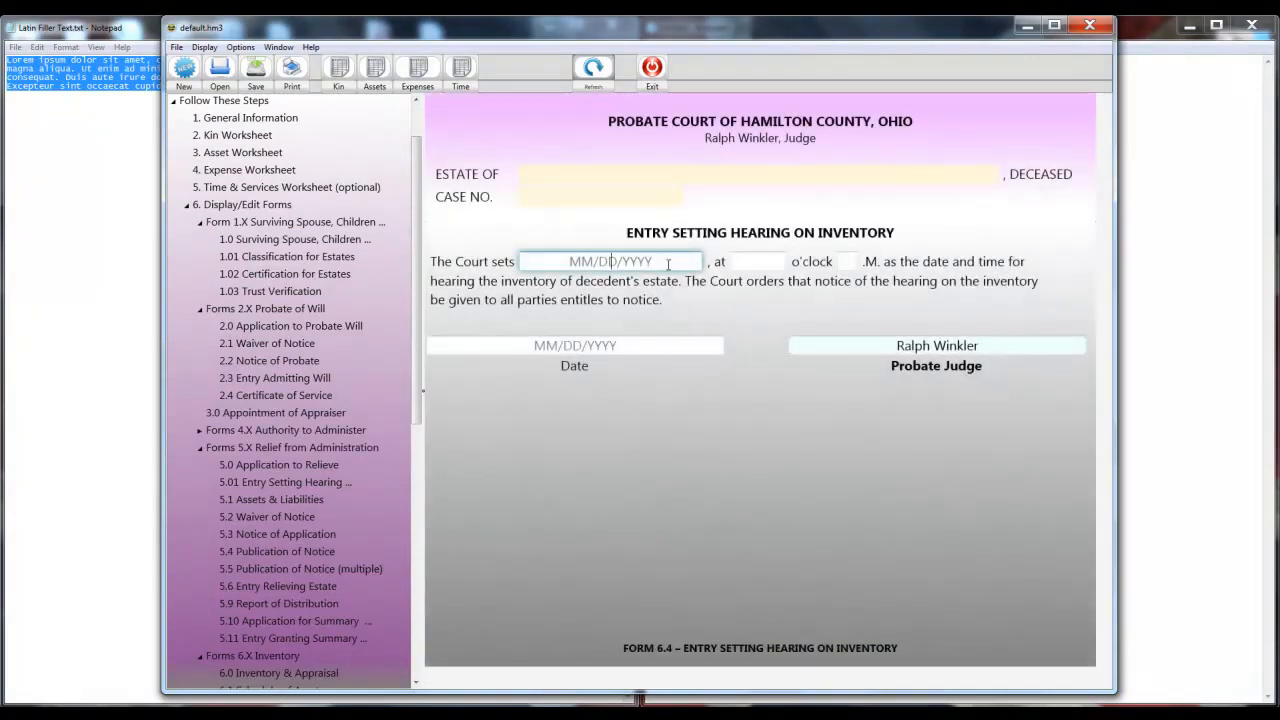
left_click(633, 264)
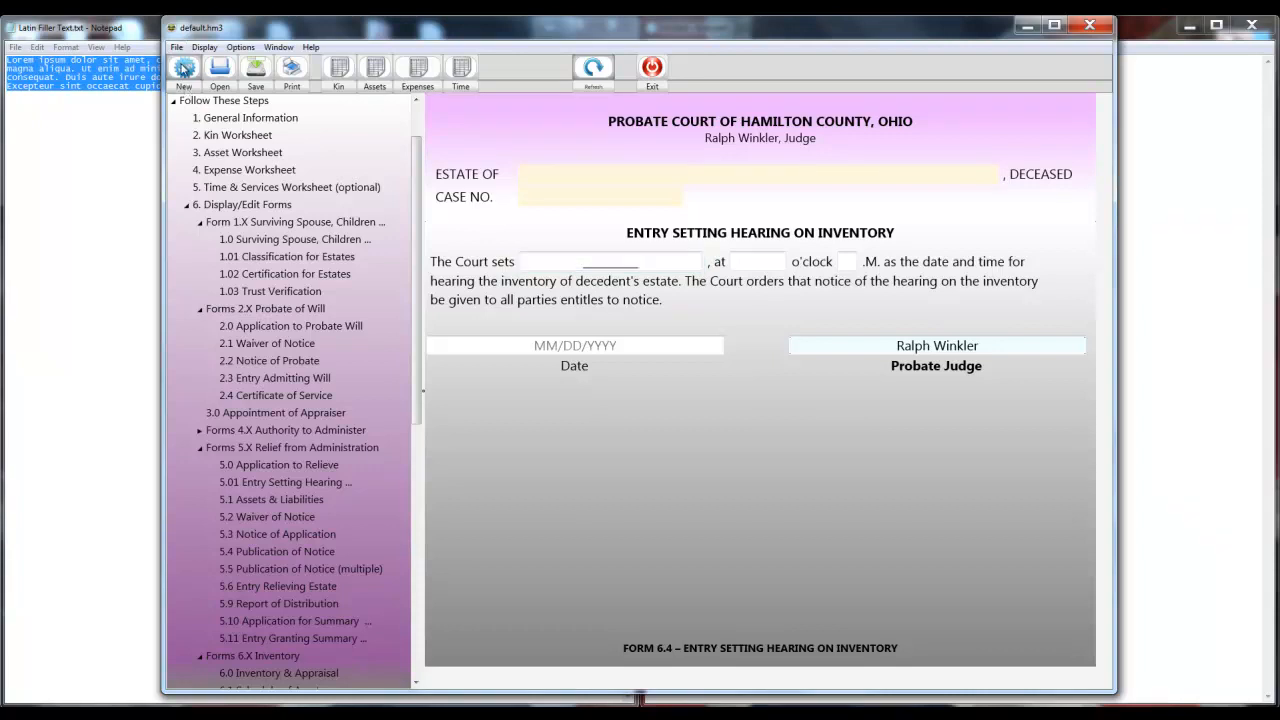
Start a new blank Untitled.hm3 case, discarding unsaved changes to default.hm3.
left_click(183, 67)
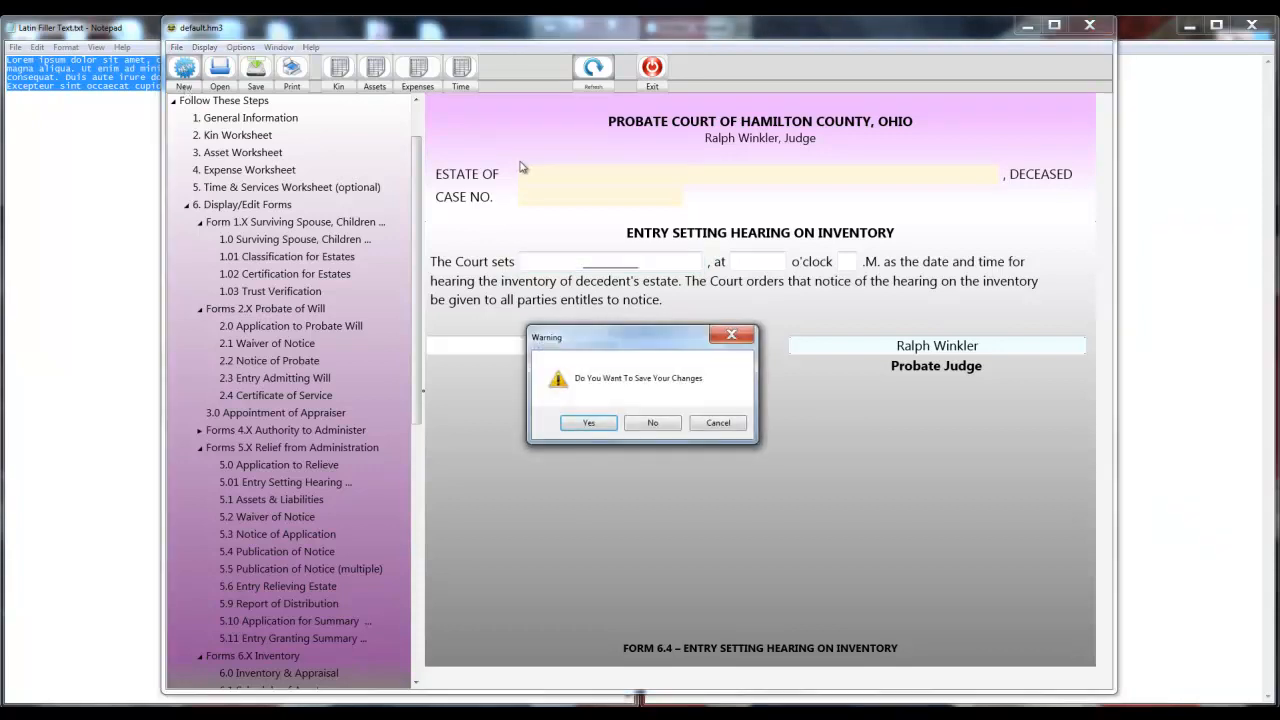
left_click(642, 422)
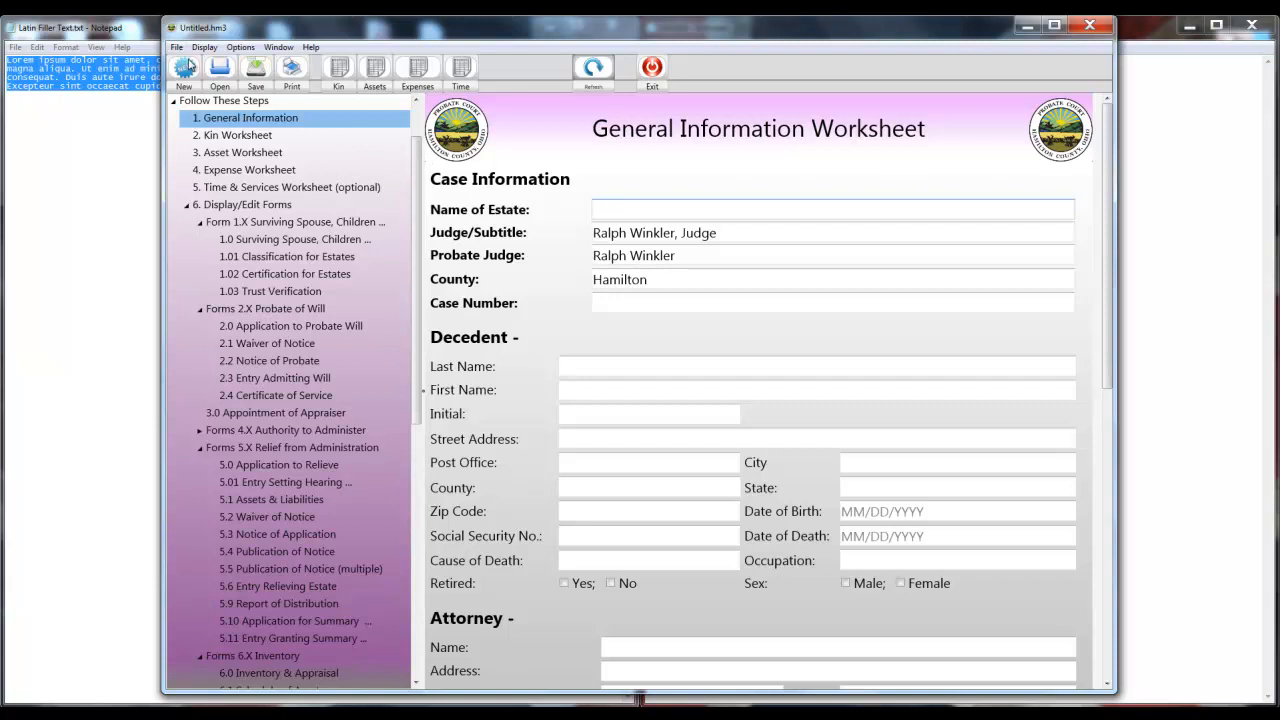
key("ctrl+p")
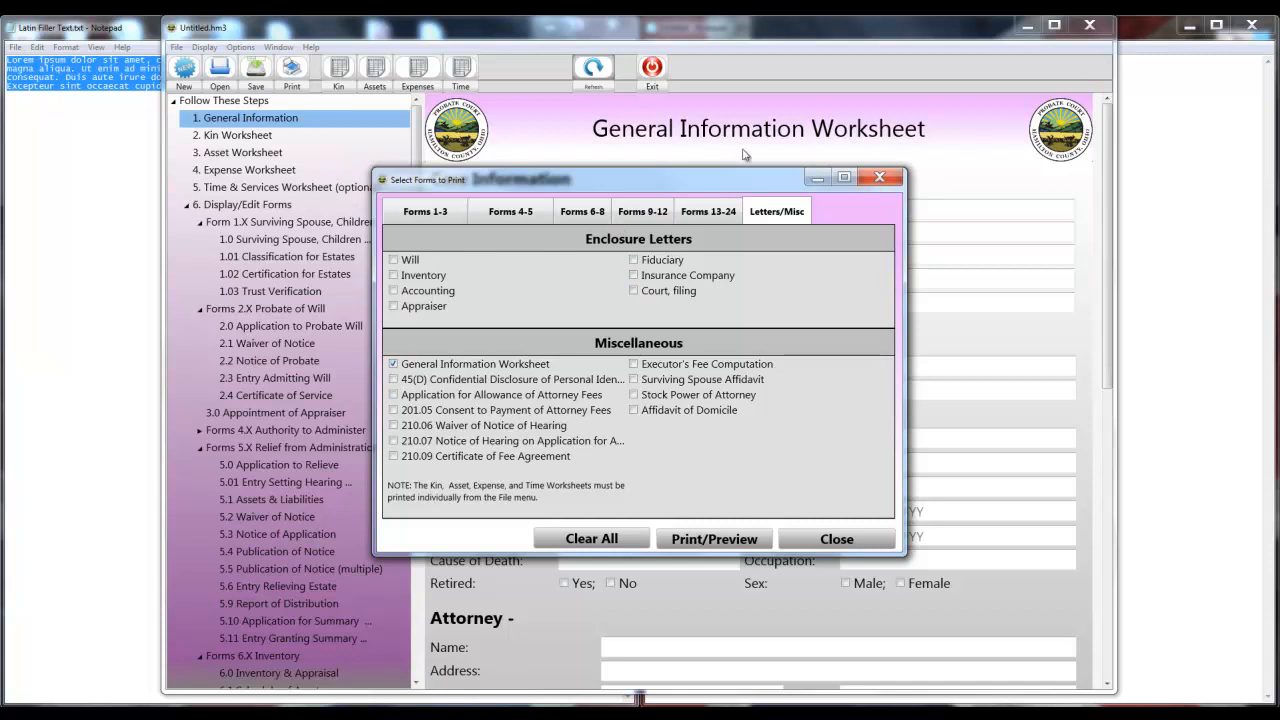
Untick General Information Worksheet and tick 6.1 Schedule of Assets under Forms 6-8.
left_click(394, 366)
left_click(581, 213)
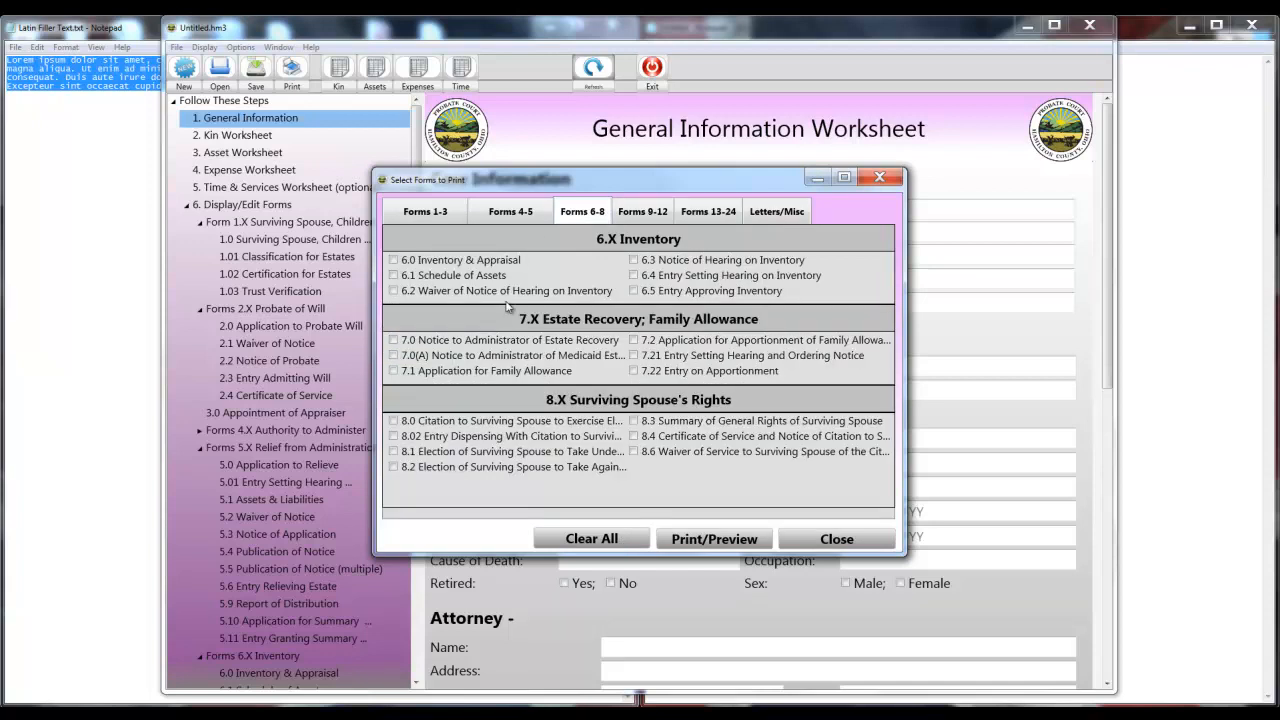
left_click(394, 276)
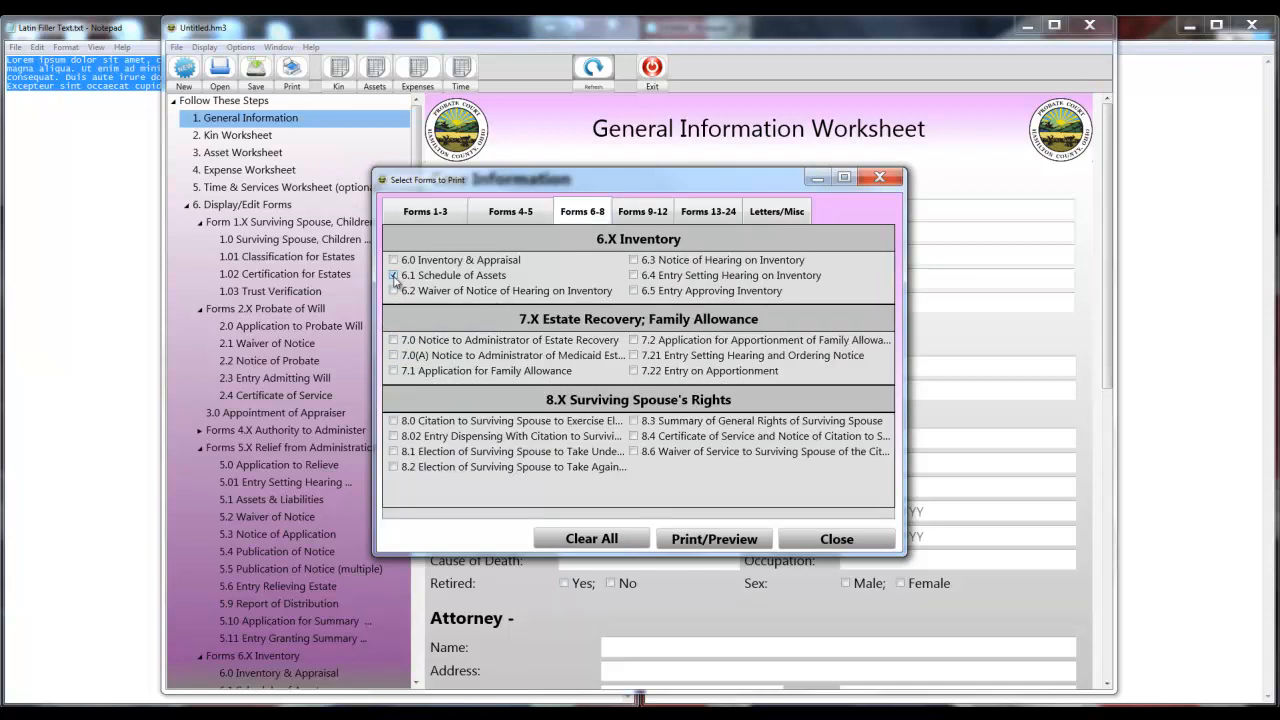